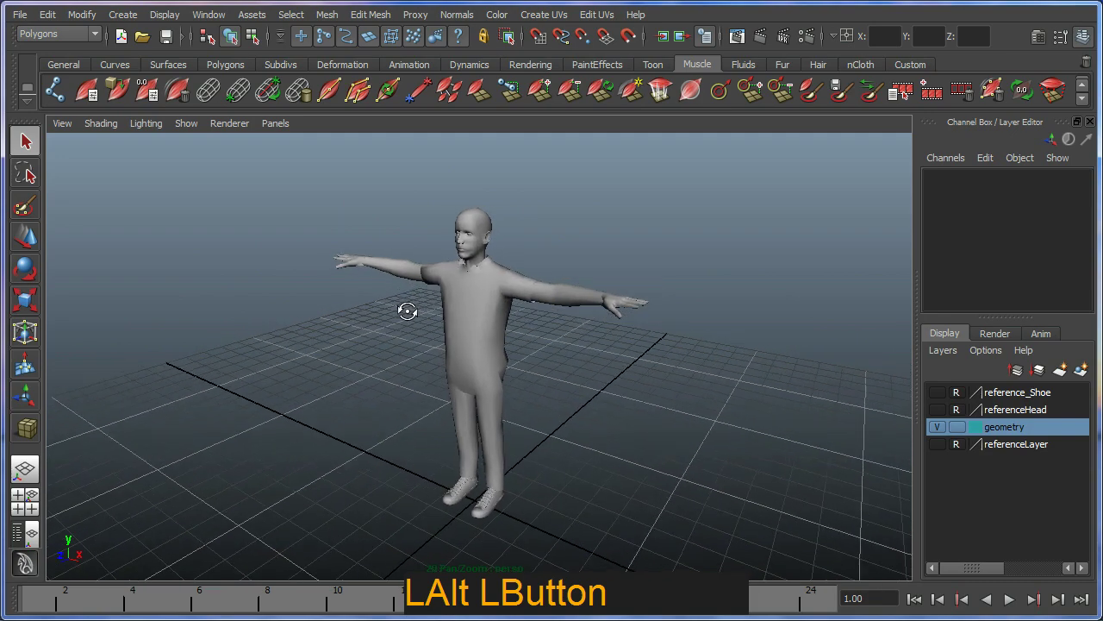
Step: Select the character mesh and inspect it from several angles in the perspective view
right_click_drag(406, 307, 423, 394, "alt")
middle_click_drag(424, 394, 411, 384, "alt")
left_click_drag(587, 418, 519, 411, "alt")
middle_click_drag(519, 411, 532, 422, "alt")
right_click_drag(532, 421, 513, 370, "alt")
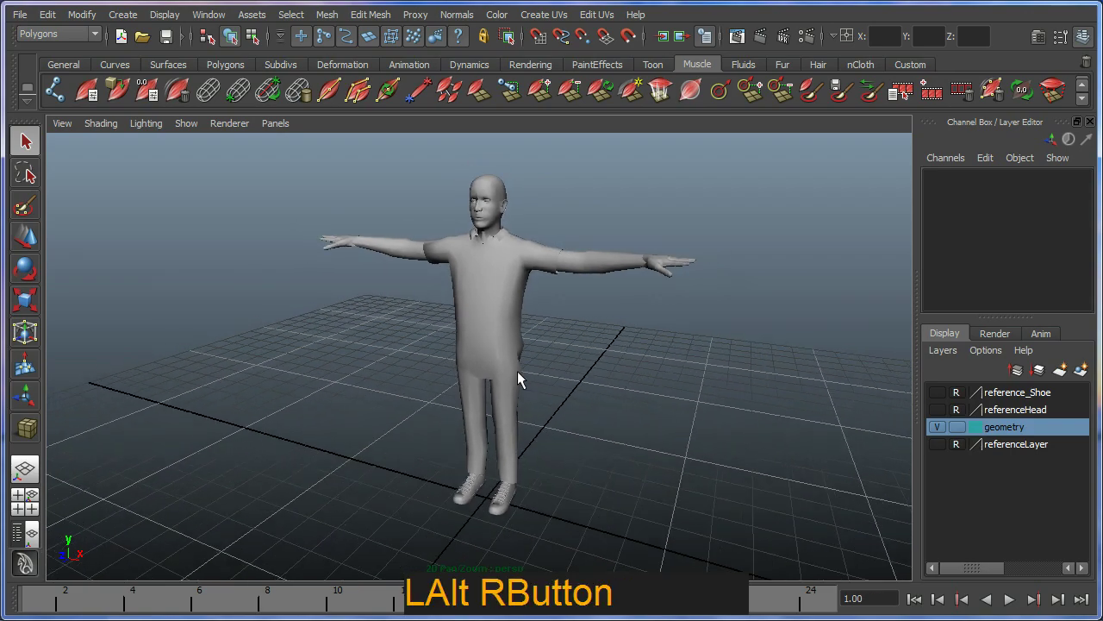
left_click_drag(512, 370, 483, 350, "alt")
left_click(483, 350)
mouse_move(604, 419)
left_mouse_down("alt")
mouse_move(696, 395)
mouse_move(606, 379)
mouse_move(591, 421)
mouse_move(598, 414)
left_mouse_up("alt")
right_click_drag(599, 413, 582, 362, "alt")
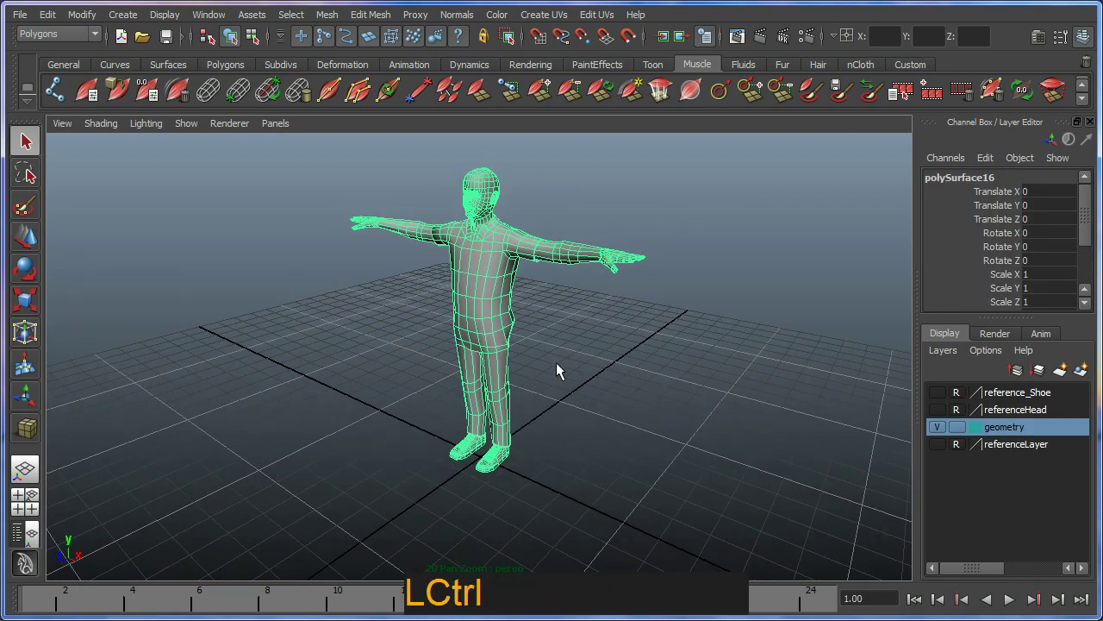
key("ctrl+2")
mouse_move(444, 349)
left_mouse_down()
mouse_move(221, 436)
mouse_move(324, 545)
mouse_move(402, 589)
mouse_move(719, 438)
mouse_move(388, 325)
left_mouse_up()
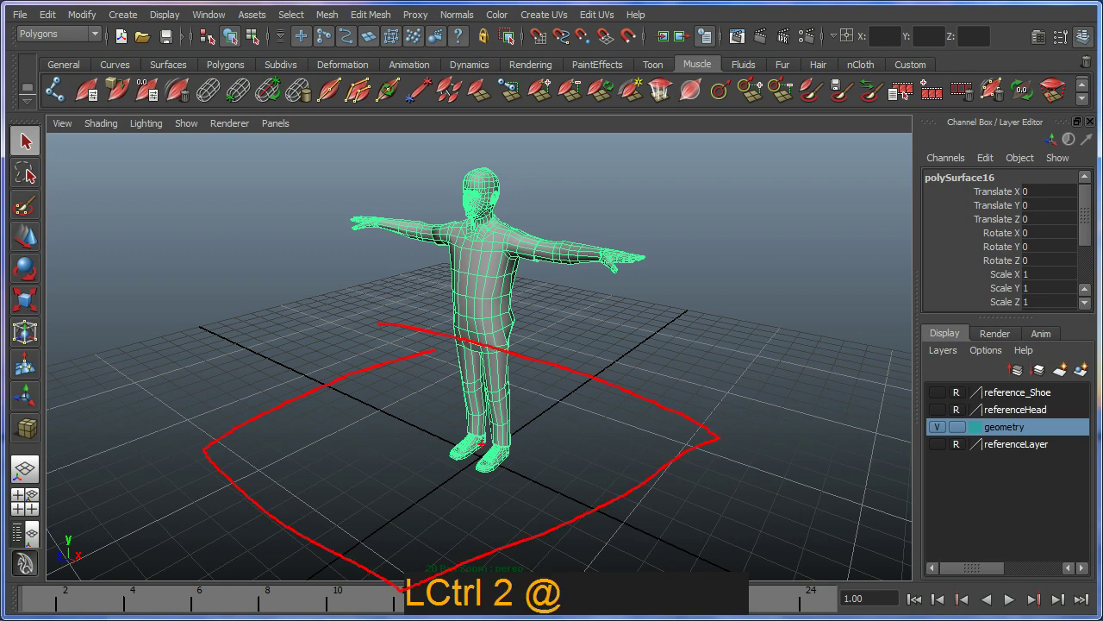
mouse_move(480, 442)
left_mouse_down()
mouse_move(476, 484)
mouse_move(444, 472)
left_mouse_up()
left_click_drag(569, 401, 574, 452)
type("0")
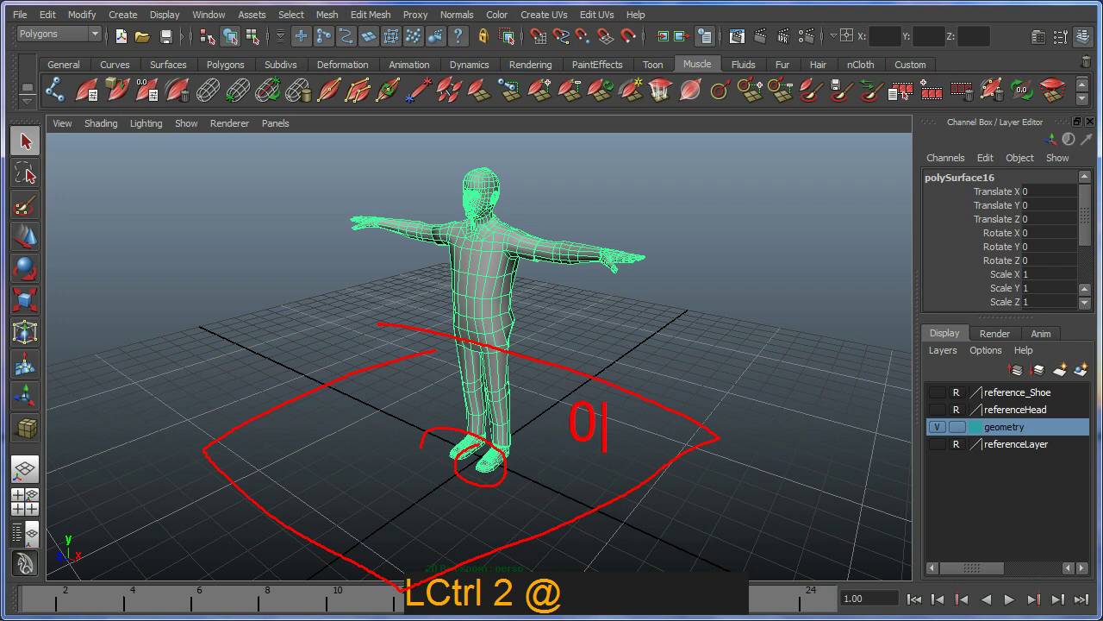
type(",0,0")
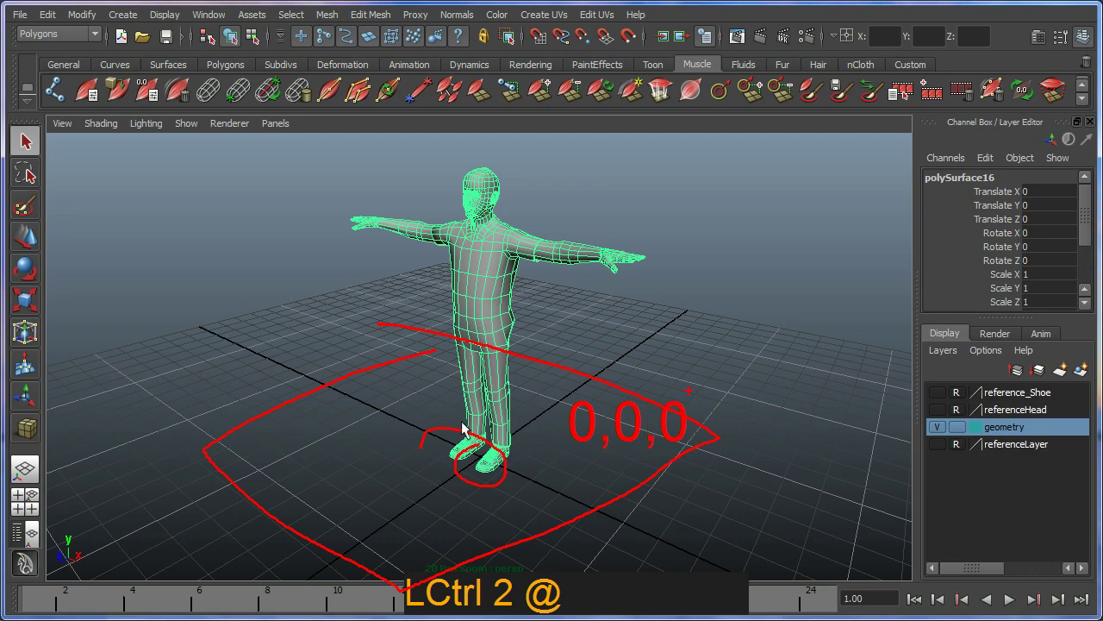
key("Escape")
Step: Examine the character's body and how its feet stand on the grid around the origin
left_click_drag(426, 366, 535, 460, "alt")
right_click_drag(534, 460, 554, 485, "alt")
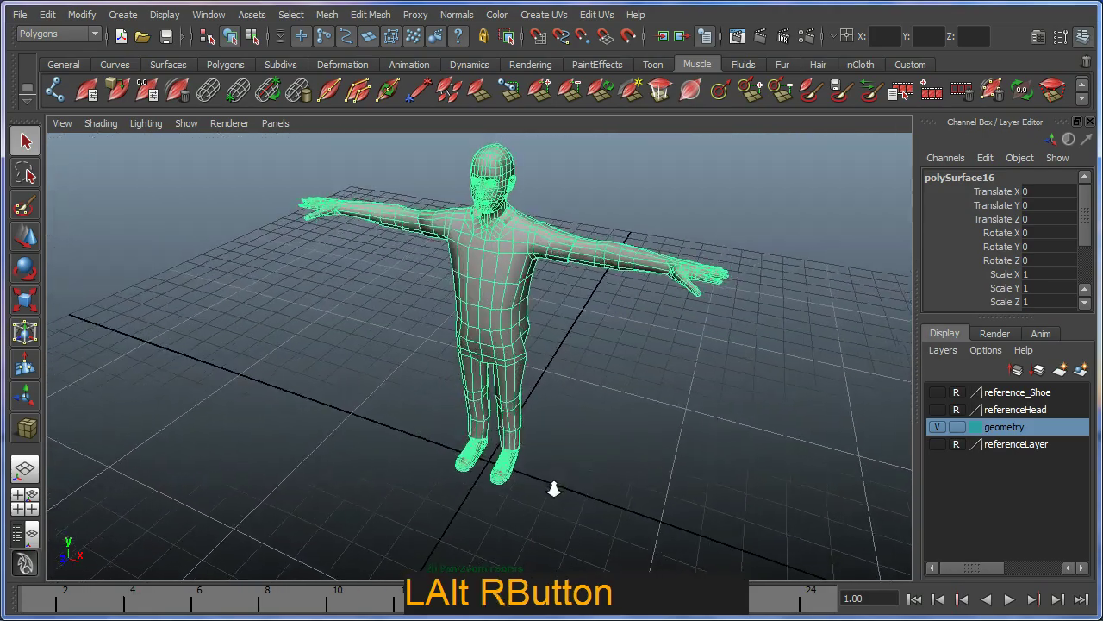
left_click_drag(555, 485, 535, 461, "alt")
middle_click_drag(534, 461, 520, 451, "alt")
right_click_drag(520, 451, 534, 505, "alt")
left_click_drag(535, 505, 517, 482, "alt")
right_click_drag(517, 482, 559, 500, "alt")
left_click_drag(558, 501, 505, 479, "alt")
Step: Switch the viewport to the orthographic side view and frame the character's legs
left_click(272, 124)
mouse_move(307, 173)
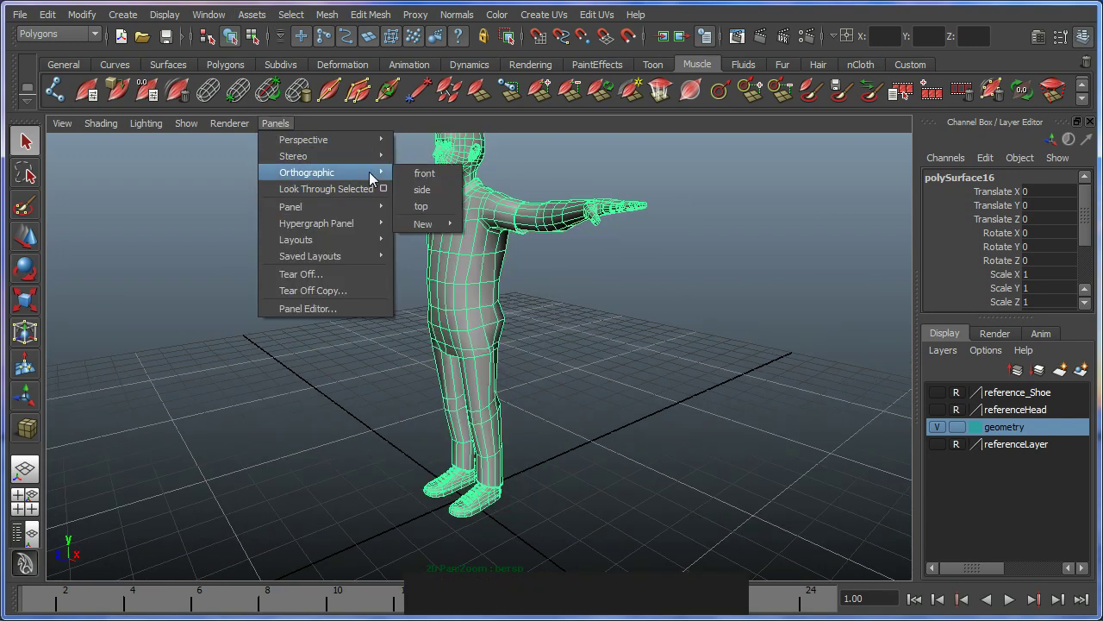
left_click(420, 188)
right_click_drag(561, 525, 765, 449, "alt")
middle_click_drag(764, 448, 608, 458, "alt")
right_click_drag(608, 458, 621, 369, "alt")
middle_click_drag(621, 370, 497, 365, "alt")
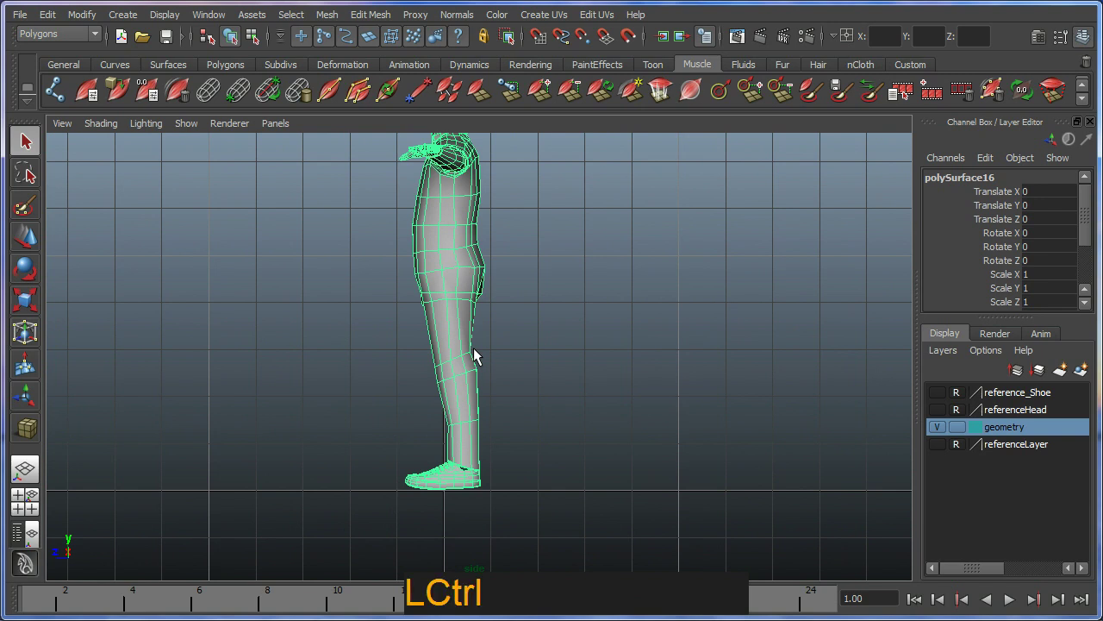
key("ctrl+2")
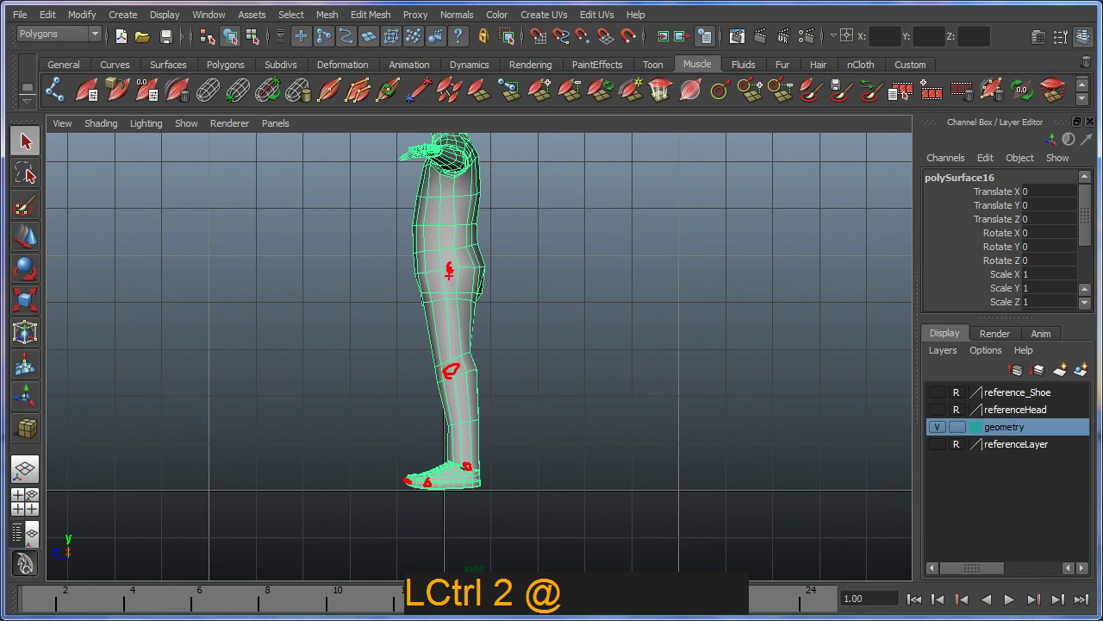
left_click_drag(449, 271, 449, 348)
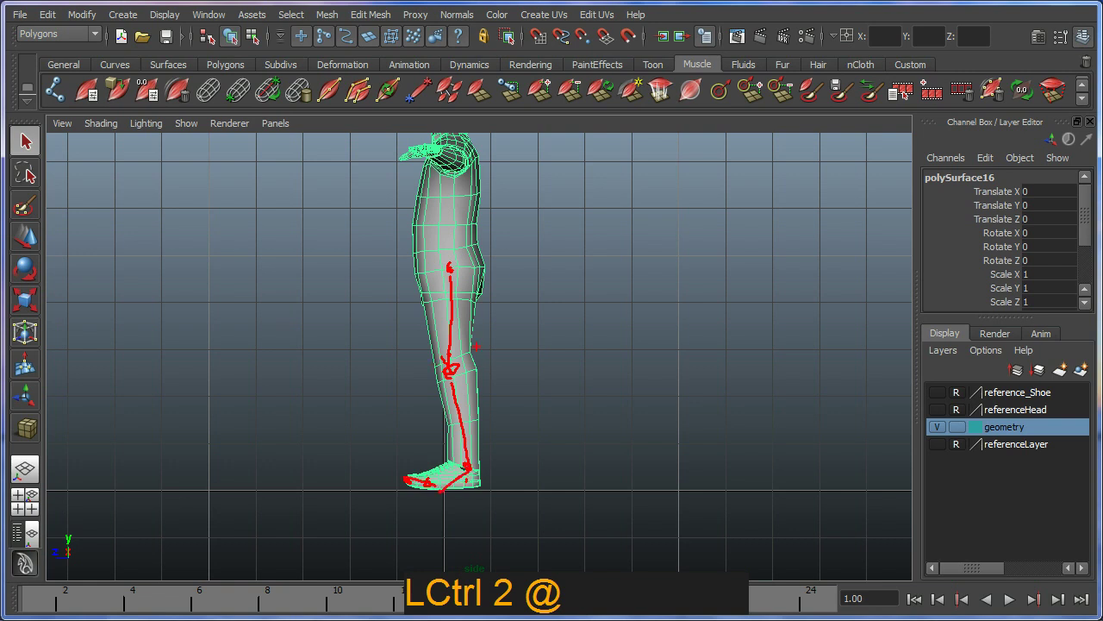
key("Escape")
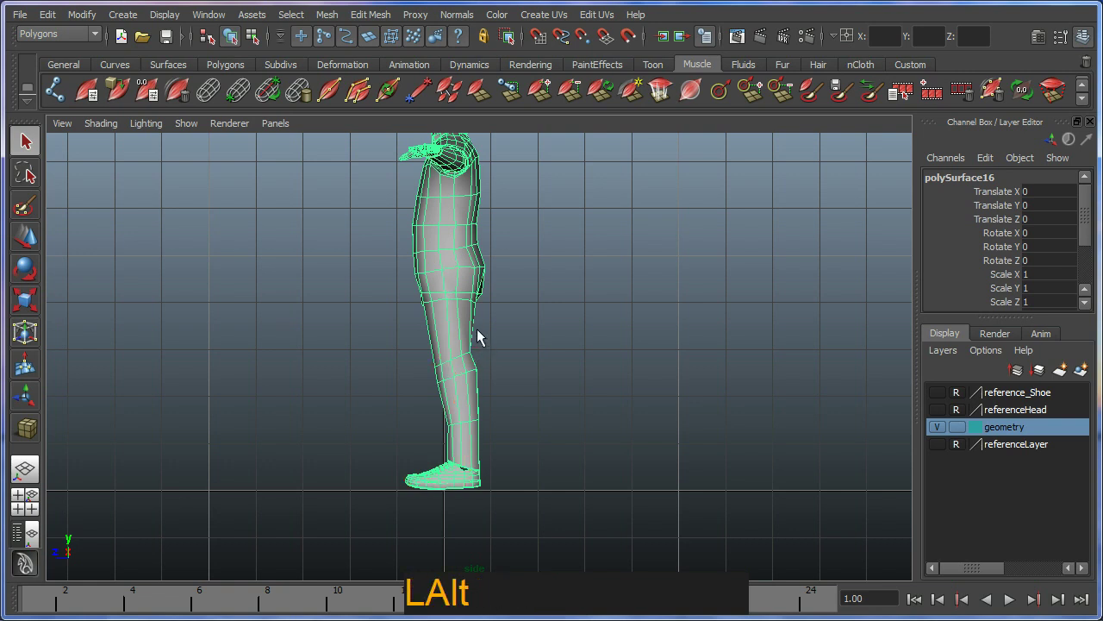
Step: Show the character in wireframe in the side view with the whole leg in frame
right_click_drag(477, 329, 527, 371, "alt")
middle_click_drag(527, 371, 534, 397, "alt")
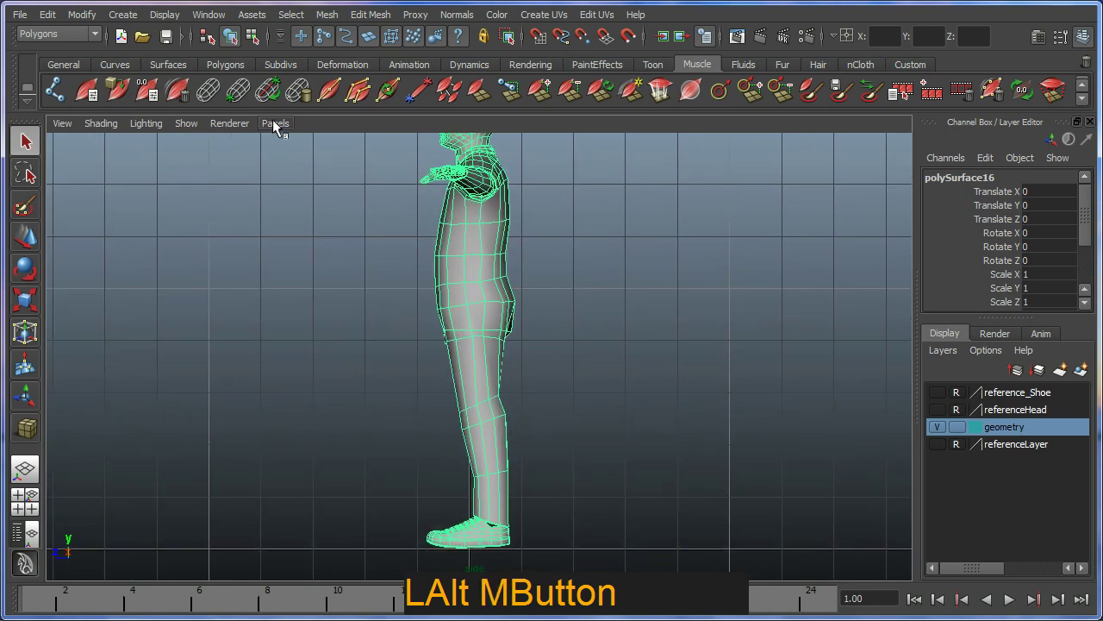
left_click(272, 123)
left_click(125, 150)
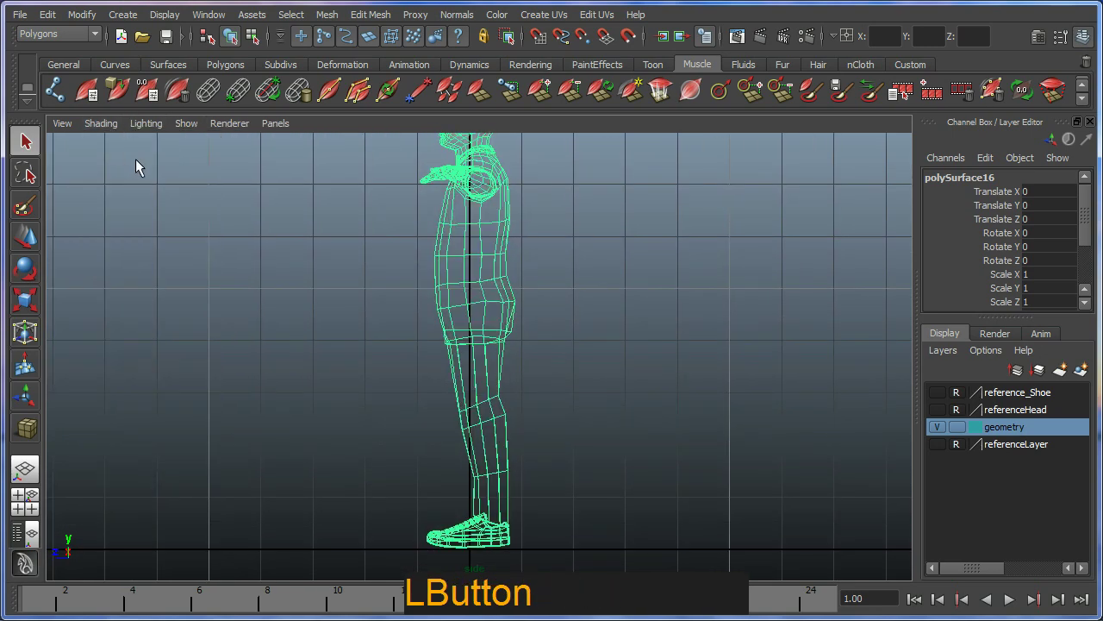
middle_click_drag(431, 388, 443, 398, "alt")
right_click_drag(444, 398, 470, 414, "alt")
middle_click_drag(470, 414, 452, 405, "alt")
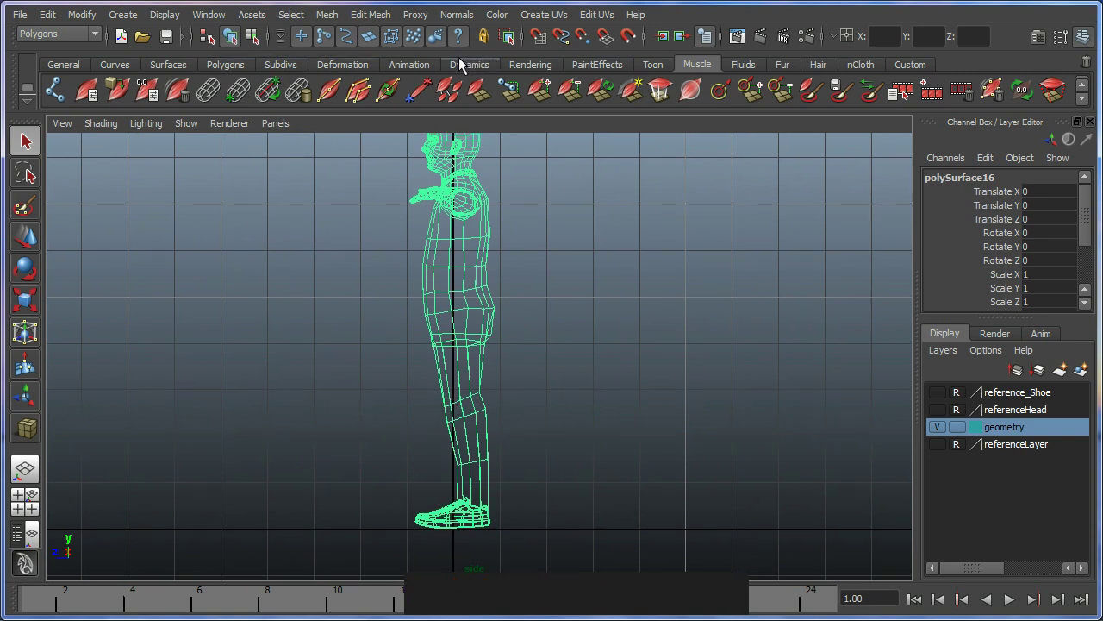
Step: Create a five-joint leg chain with the Joint Tool through hip (about Y 0.967, Z -0.029), knee, ankle, ball and toe
left_click(425, 65)
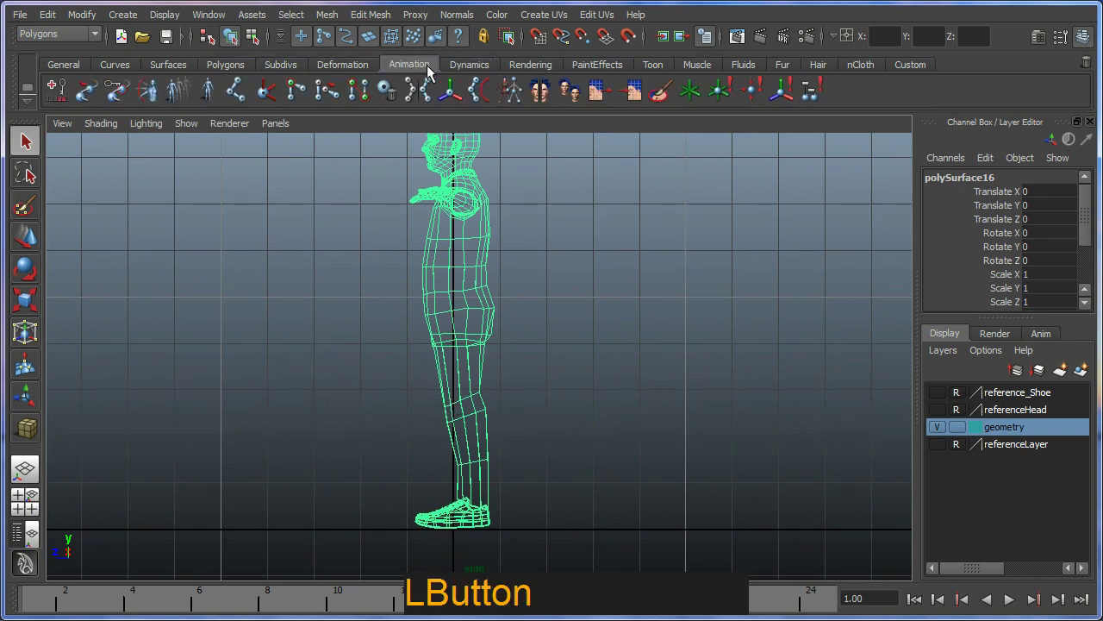
left_click(237, 91)
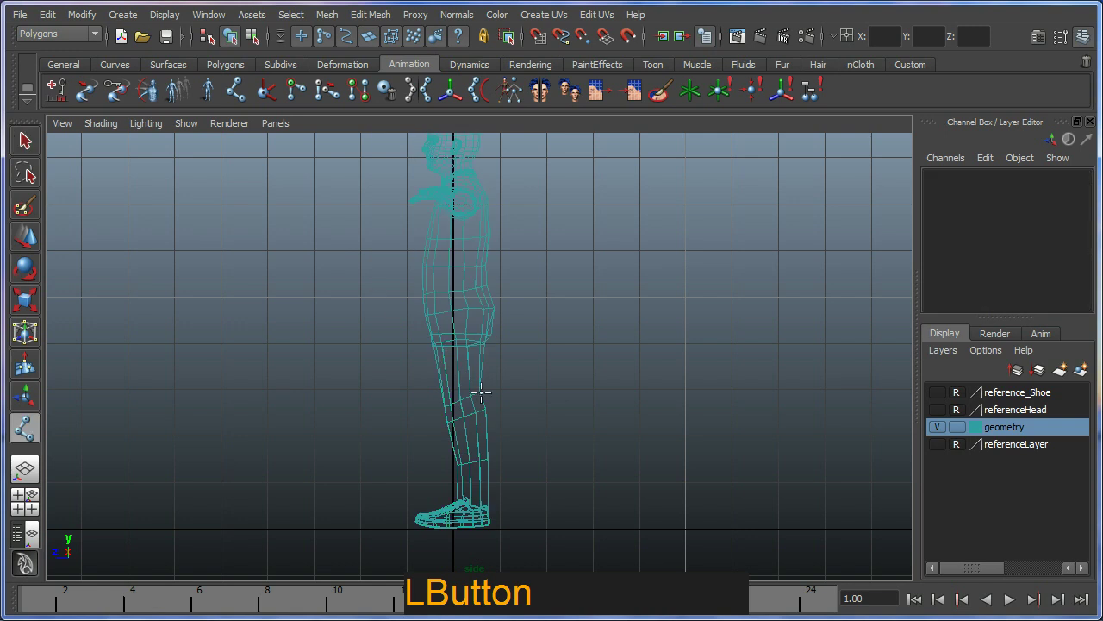
left_click(458, 302)
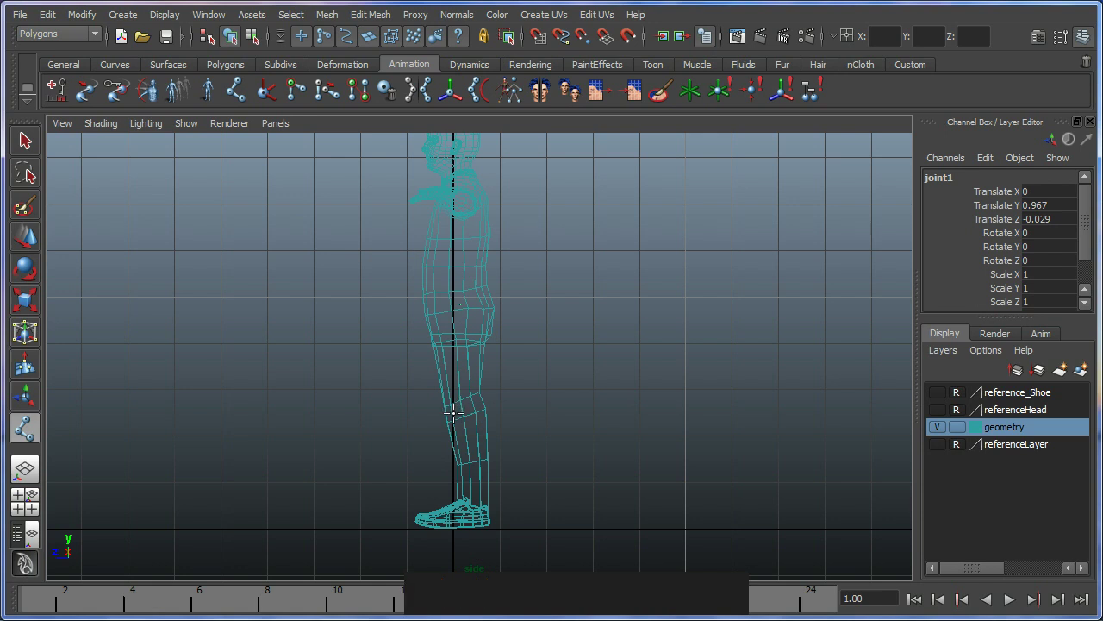
left_click(456, 416)
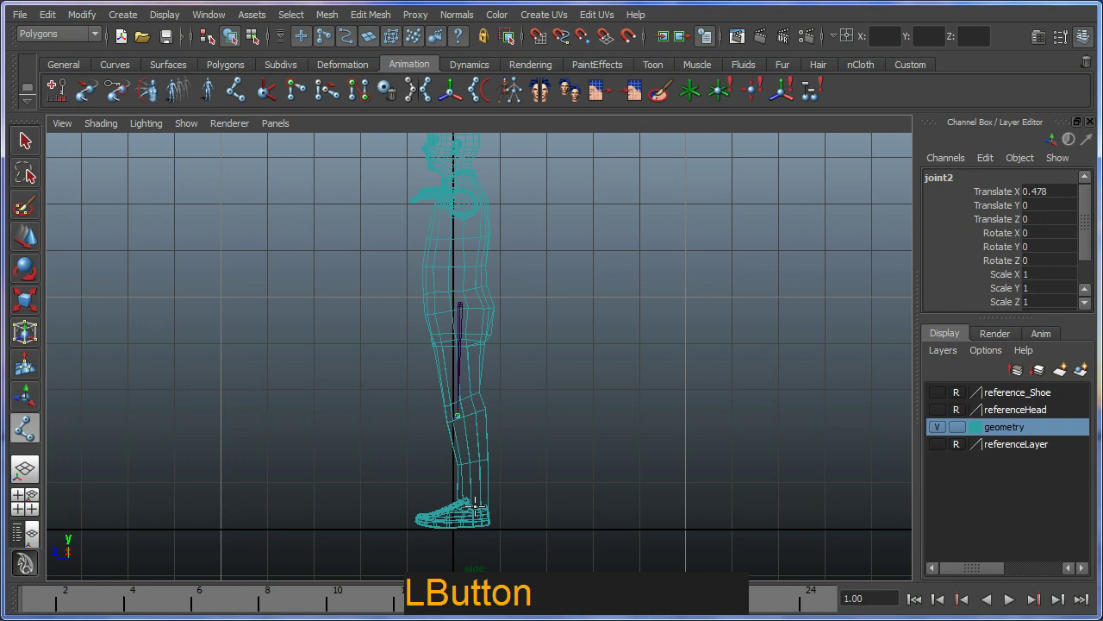
left_click(475, 506)
left_click(437, 520)
left_click(419, 518)
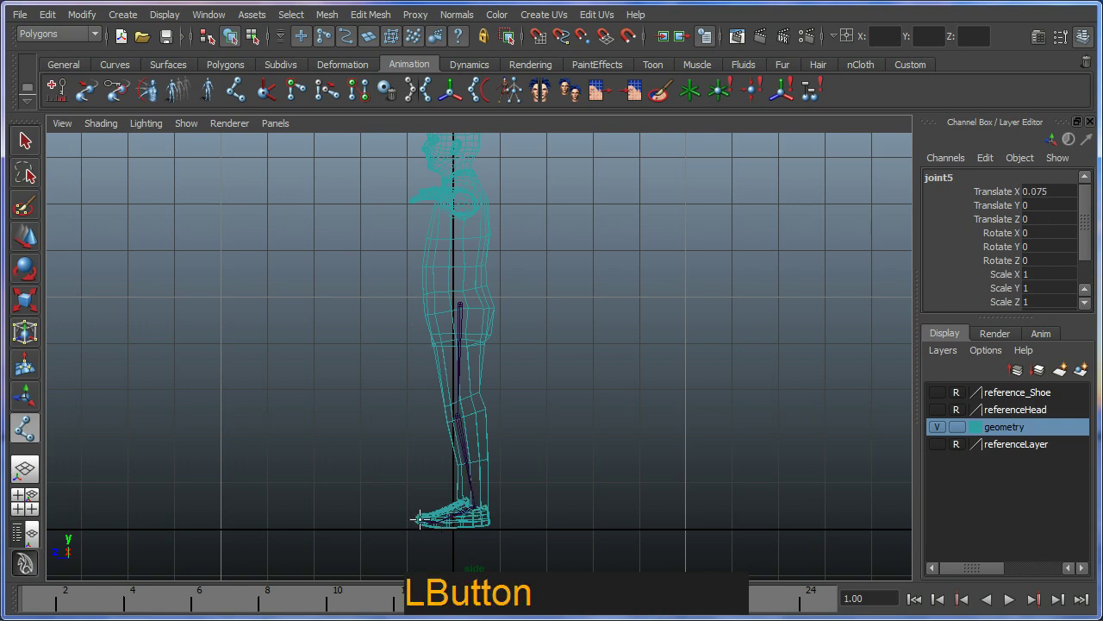
key("Return")
Step: Check the leg chain against the body in the side view and switch the viewport back to perspective
middle_click_drag(466, 453, 445, 436, "alt")
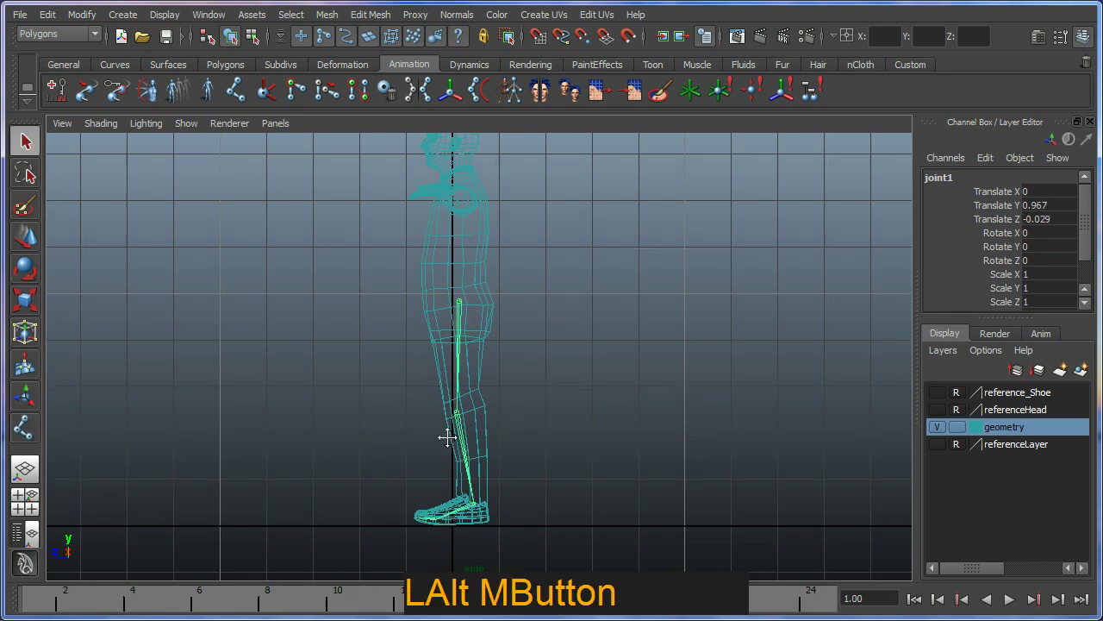
right_click_drag(445, 436, 477, 401, "alt")
middle_click_drag(477, 401, 478, 449, "alt")
right_click_drag(478, 449, 451, 394, "alt")
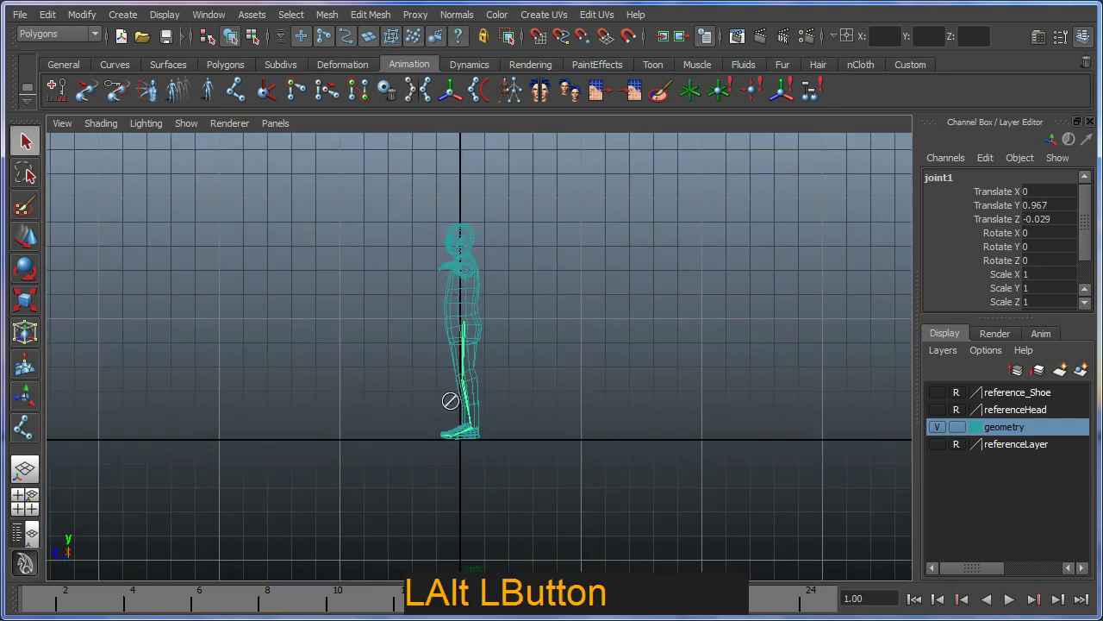
middle_click_drag(451, 394, 458, 416, "alt")
right_click_drag(458, 416, 525, 433, "alt")
middle_click_drag(525, 433, 538, 431, "alt")
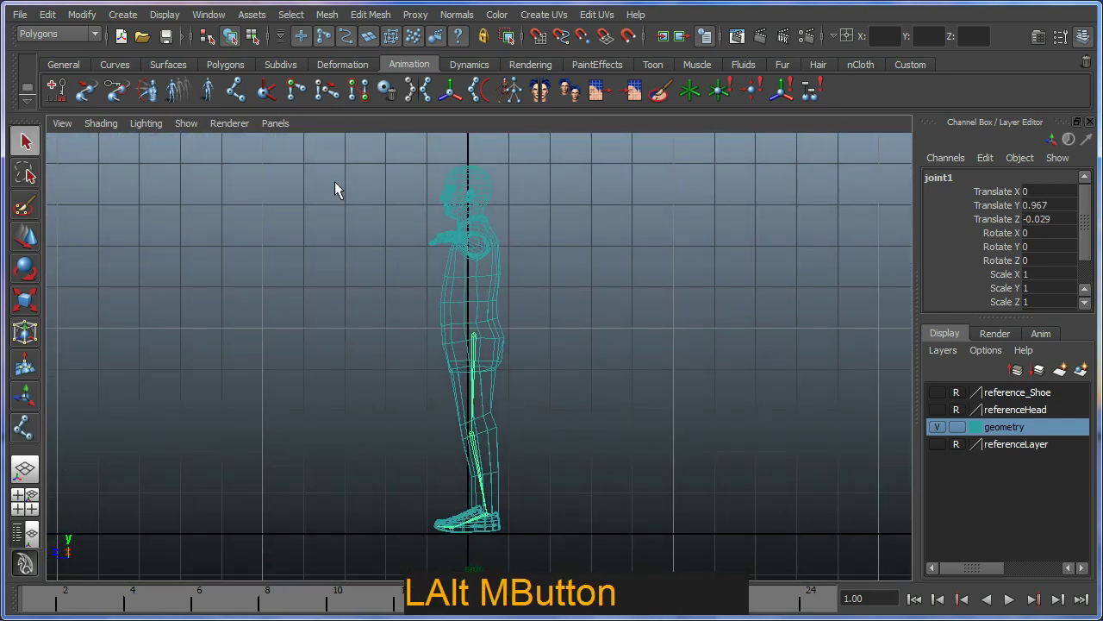
left_click(283, 130)
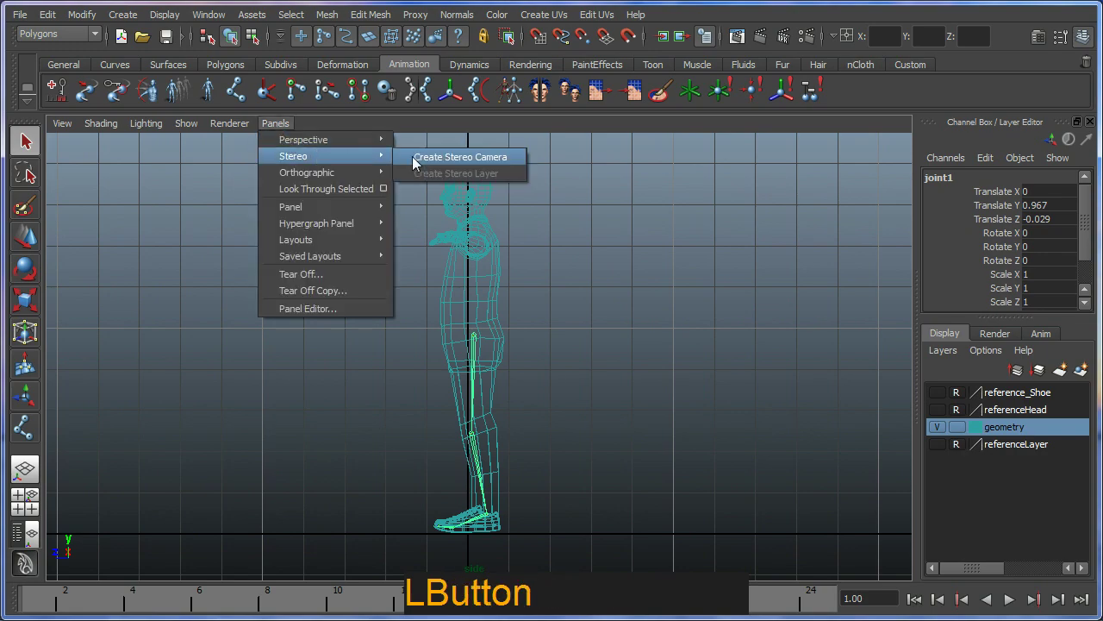
mouse_move(379, 147)
left_click(423, 142)
Step: Move the joint chain sideways from the body's centre into the character's left leg, to about 0.102 in Translate X
left_click_drag(449, 379, 532, 359, "alt")
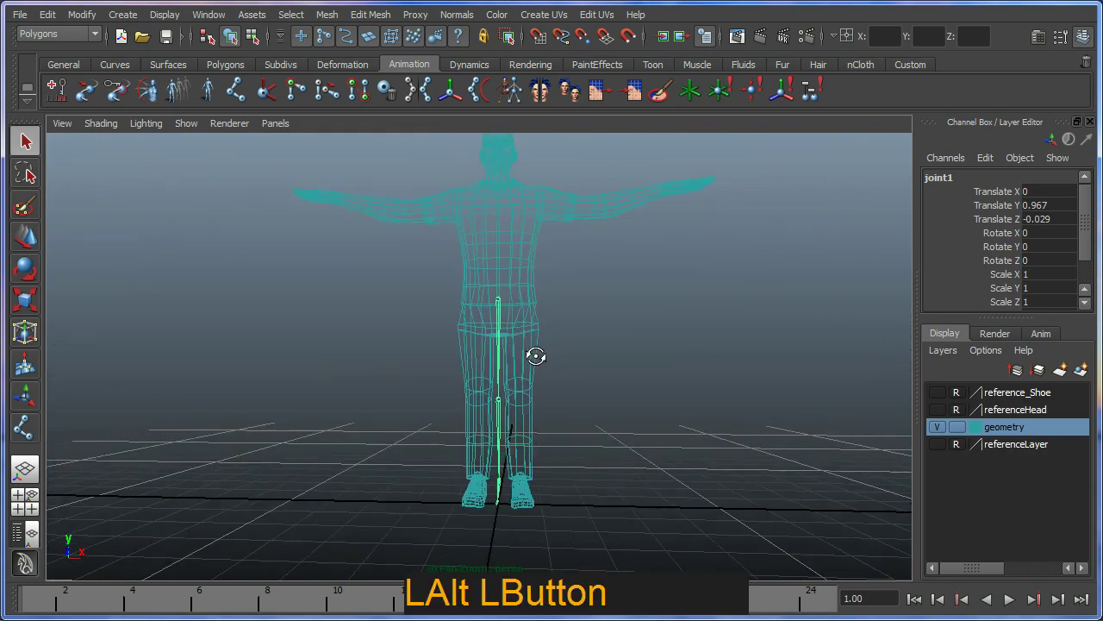
right_click_drag(532, 360, 556, 437, "alt")
mouse_move(556, 437)
left_mouse_down("alt")
mouse_move(561, 461)
mouse_move(551, 453)
left_mouse_up("alt")
middle_click_drag(552, 454, 542, 448, "alt")
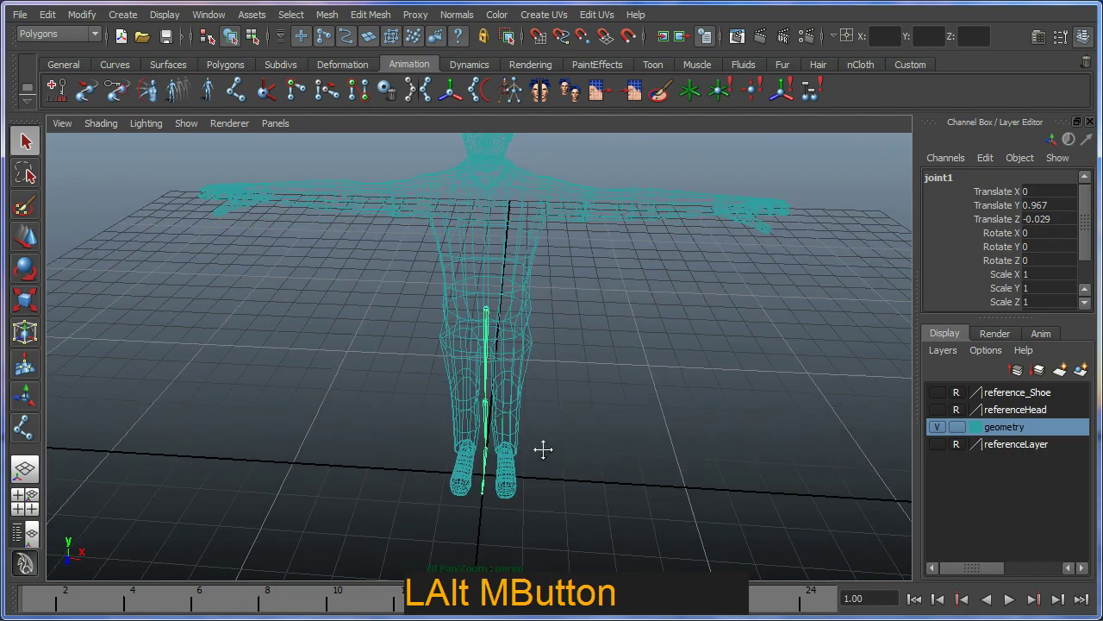
left_click_drag(542, 448, 539, 276, "alt")
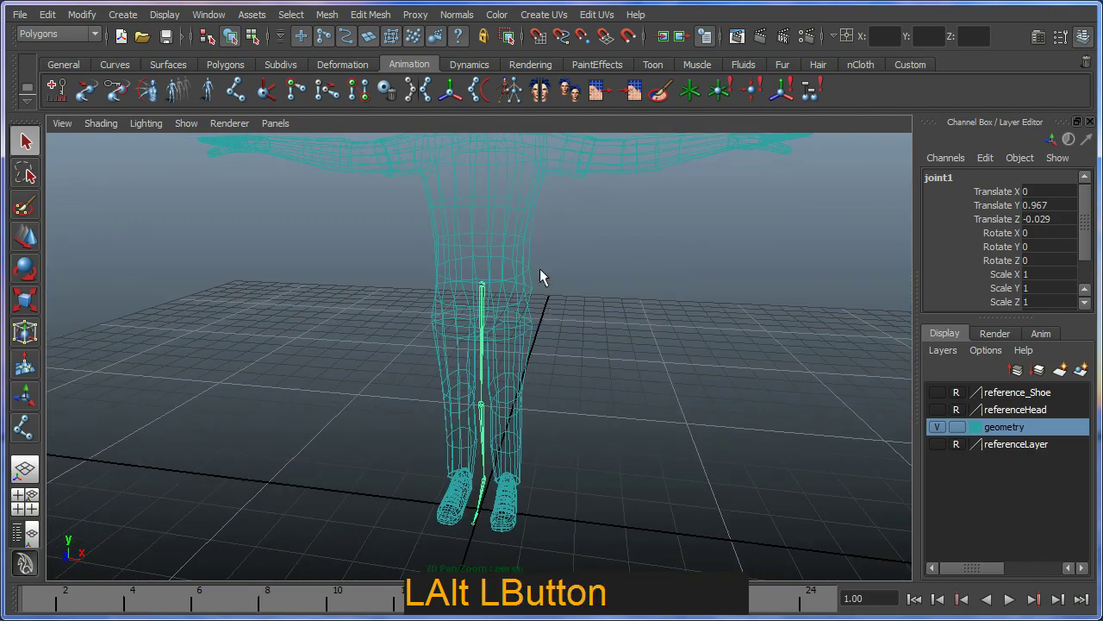
left_click(968, 175)
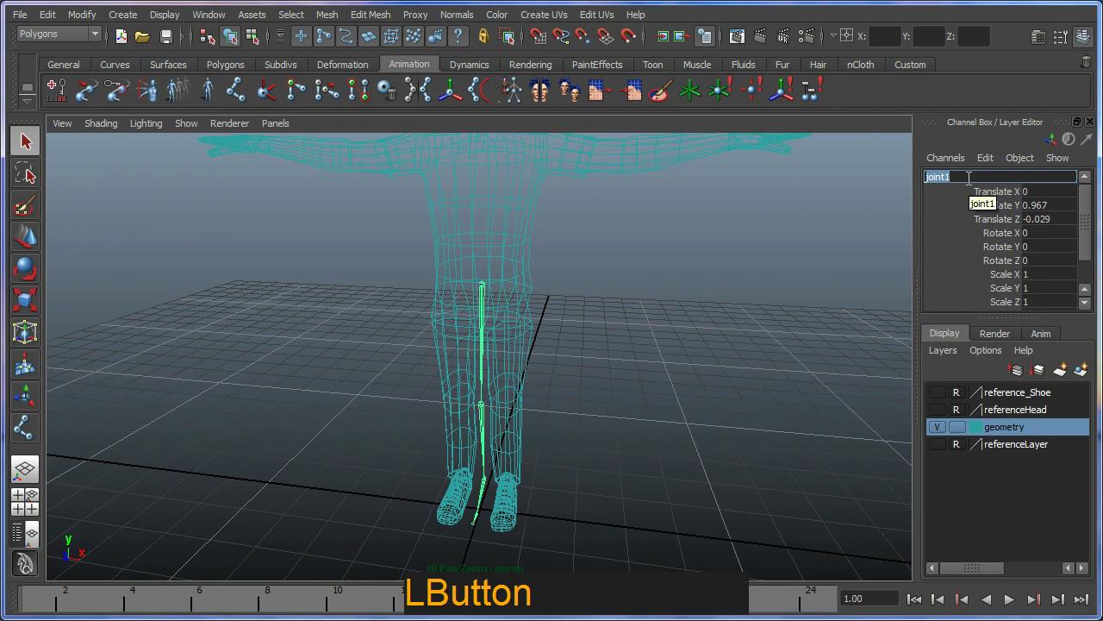
left_click_drag(733, 241, 62, 178, "alt")
left_click(25, 236)
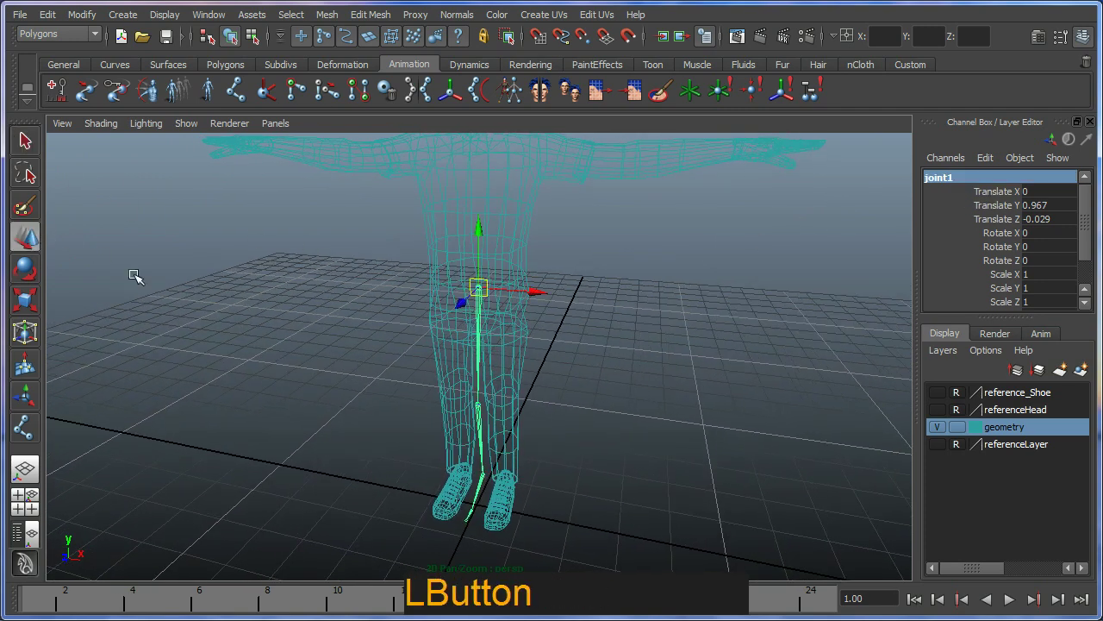
left_click_drag(423, 326, 575, 319, "alt")
middle_click_drag(574, 318, 537, 362, "alt")
right_click_drag(537, 362, 517, 371, "alt")
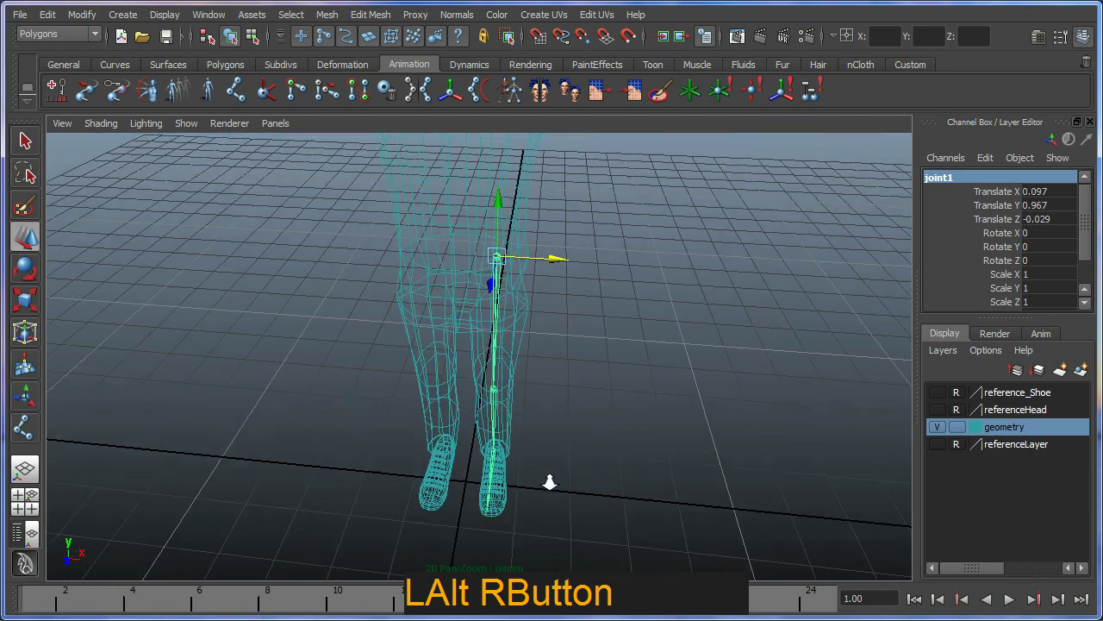
middle_click_drag(517, 370, 535, 443, "alt")
mouse_move(535, 443)
left_mouse_down("alt")
mouse_move(557, 456)
mouse_move(551, 448)
left_mouse_up("alt")
left_click_drag(537, 202, 543, 204)
Step: Rotate the hip joint to about -4.262 in Rotate X to align the chain with the left foot
left_click_drag(545, 328, 537, 342, "alt")
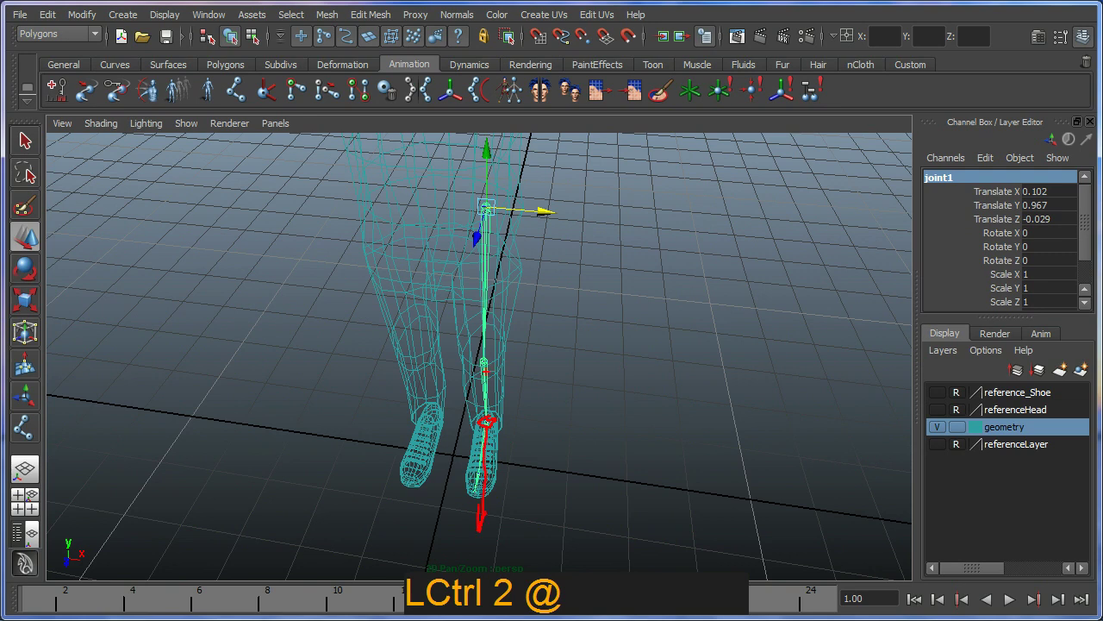
key("Escape")
middle_click_drag(537, 316, 541, 326)
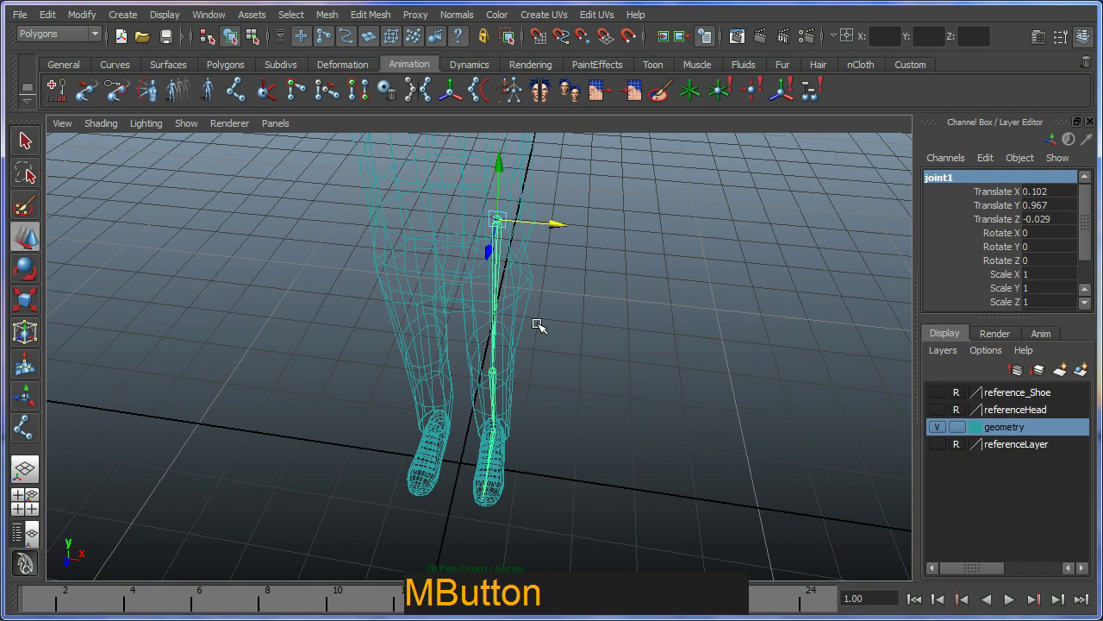
left_click(483, 503)
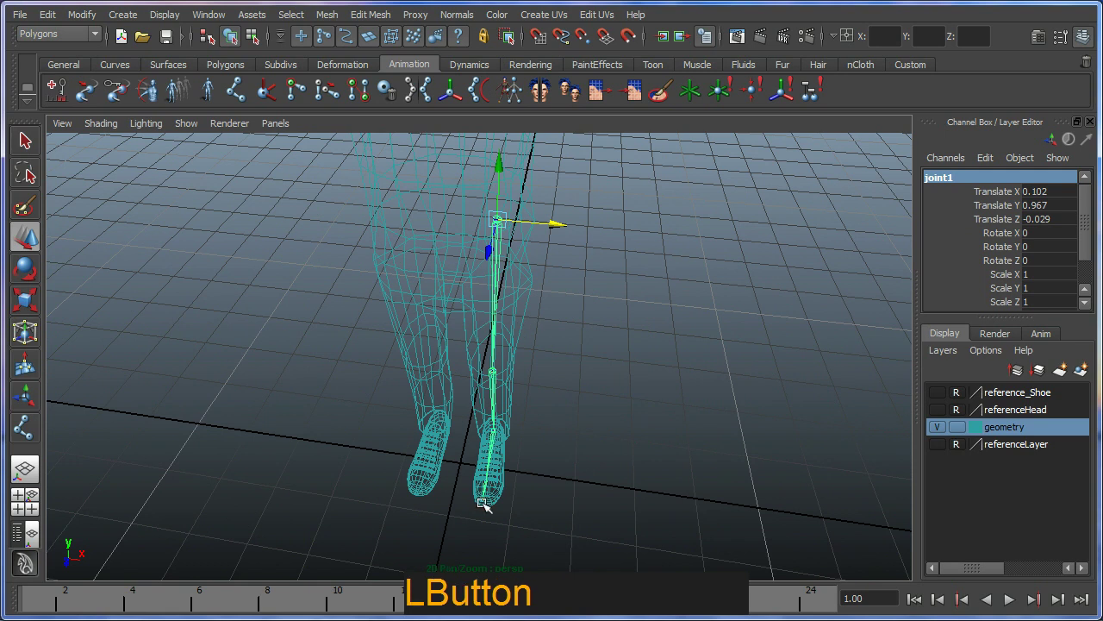
left_click(498, 222)
key("e")
left_click(516, 266)
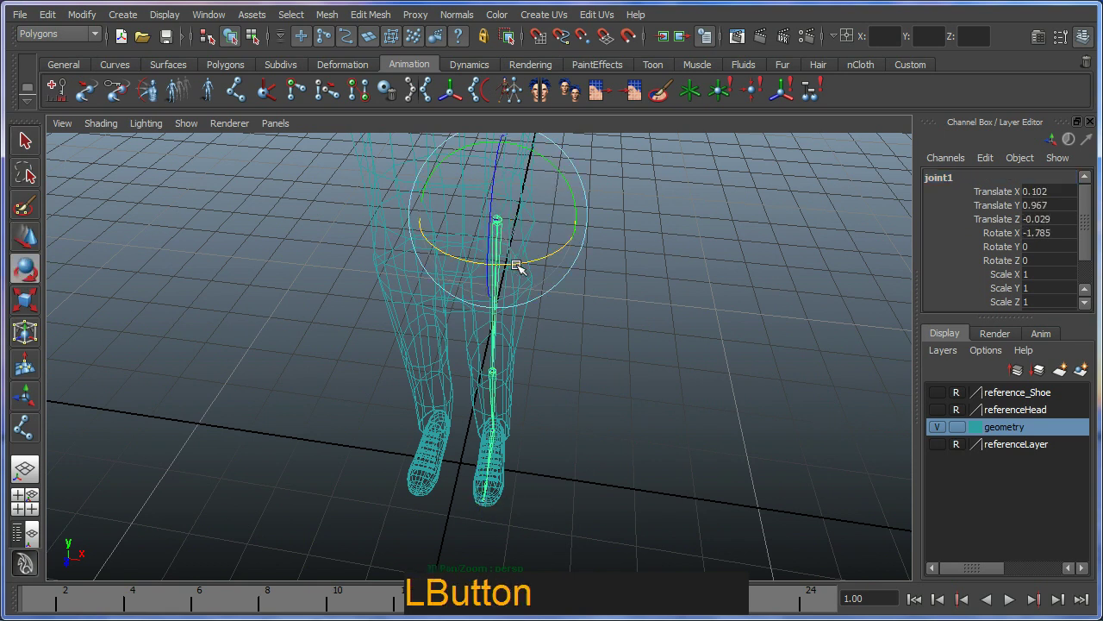
left_click_drag(515, 265, 536, 227)
Step: Shift the rotated leg chain to about 0.106 in Translate X
key("w")
left_click_drag(583, 423, 583, 339, "alt")
left_click_drag(559, 223, 555, 224)
Step: Rename the hip joint at the start of the leg chain R_UPR_Leg
left_click_drag(634, 441, 598, 394, "alt")
right_click_drag(598, 394, 578, 388, "alt")
middle_click_drag(578, 388, 583, 424, "alt")
left_click_drag(584, 424, 561, 413, "alt")
middle_click_drag(574, 367, 589, 370, "alt")
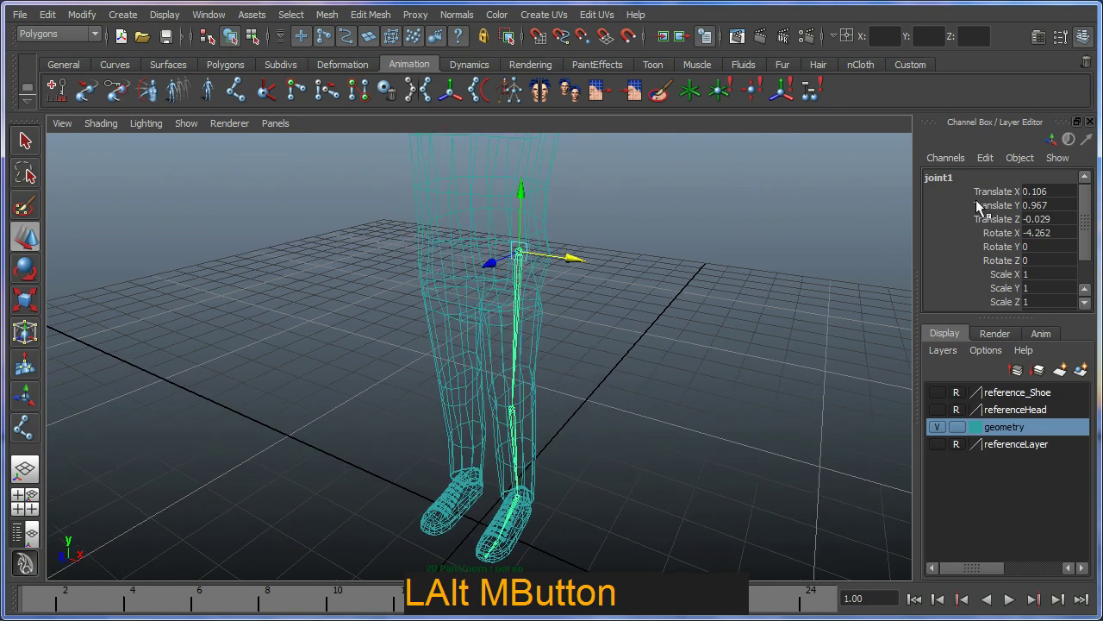
left_click(944, 176)
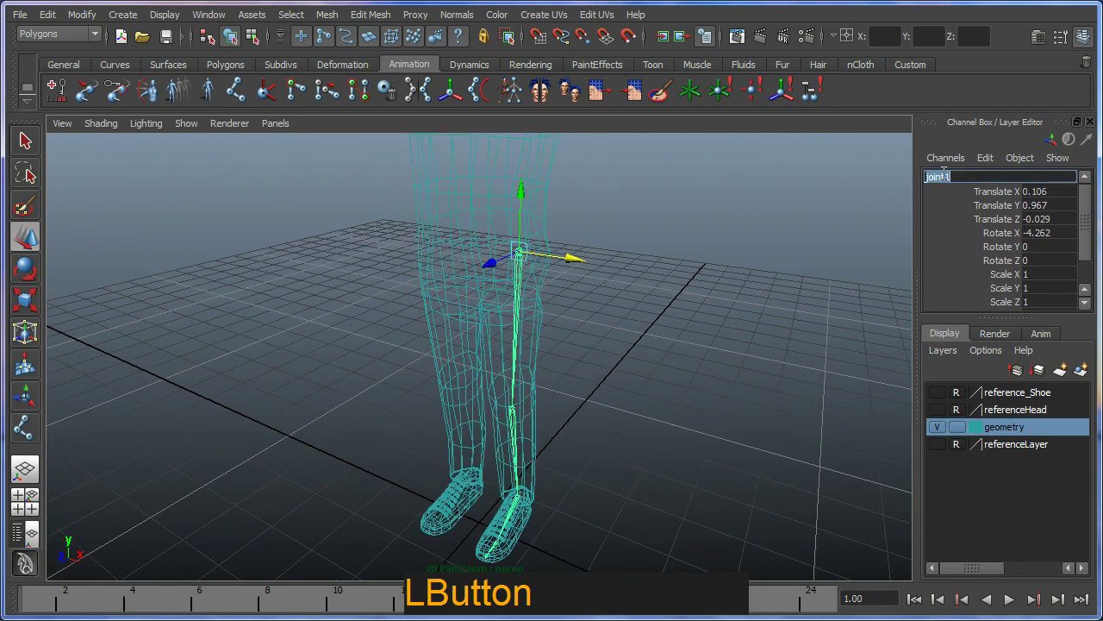
type("R_")
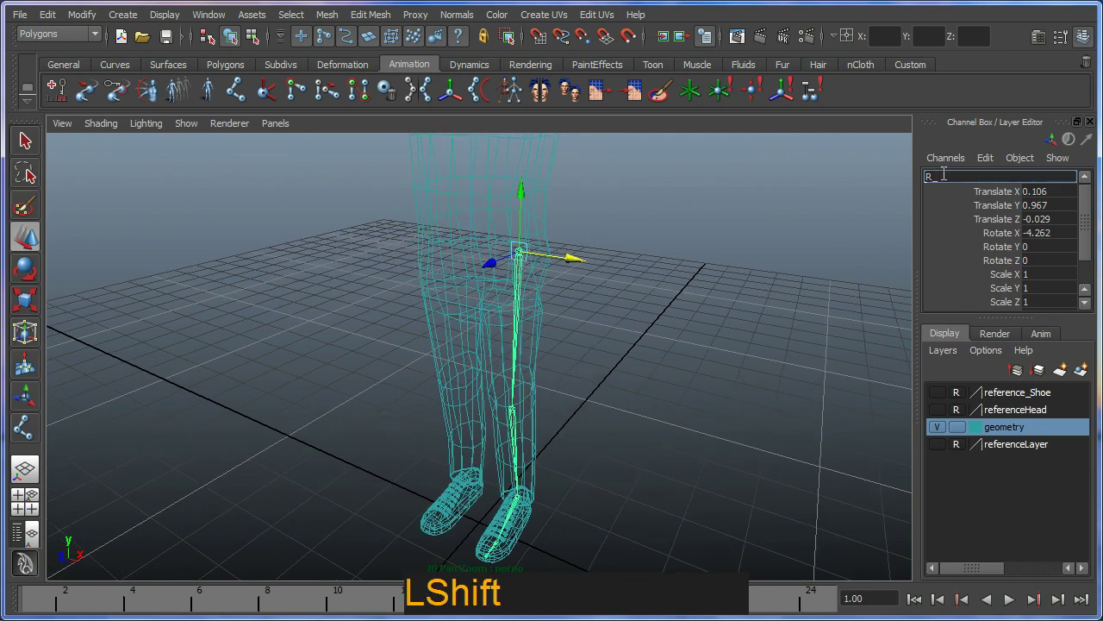
type("ULP")
key("BackSpace")
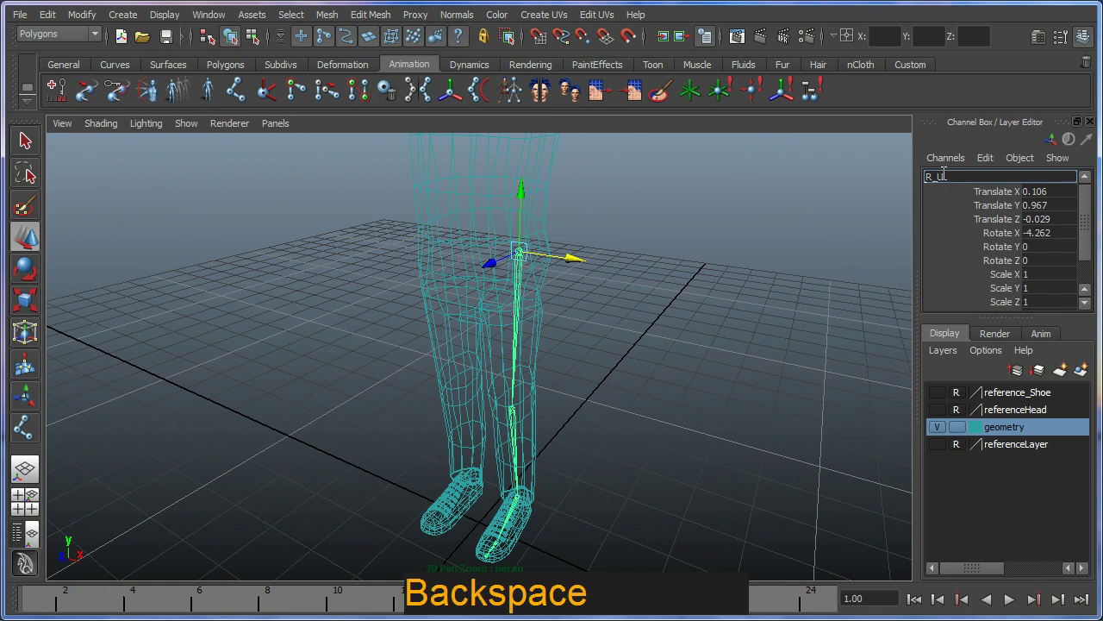
type("a")
key("BackSpace")
type("PE")
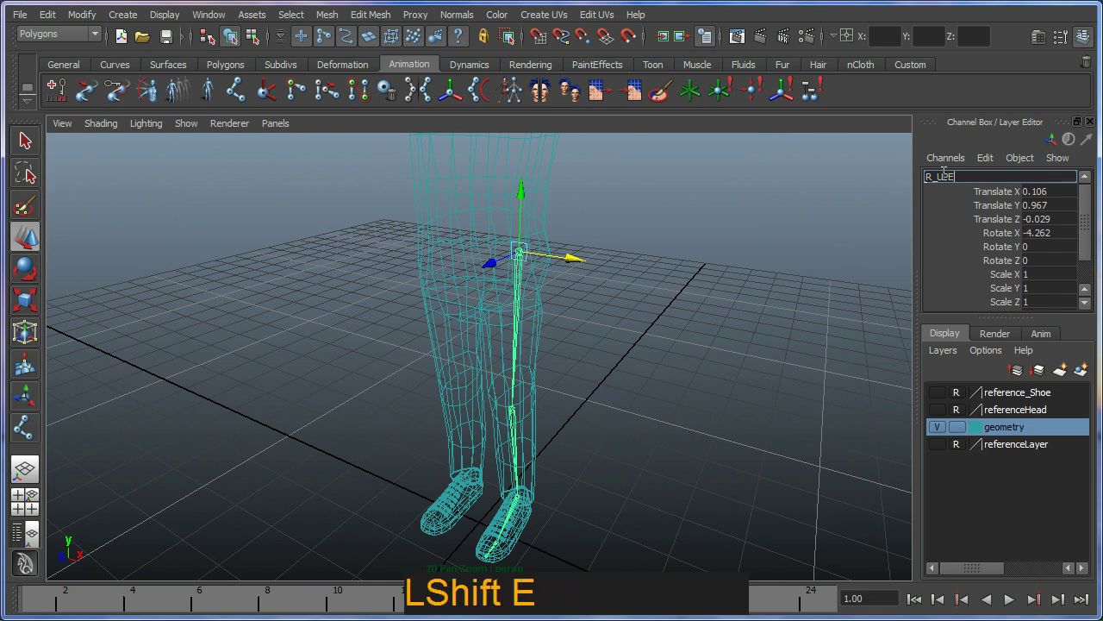
key("BackSpace")
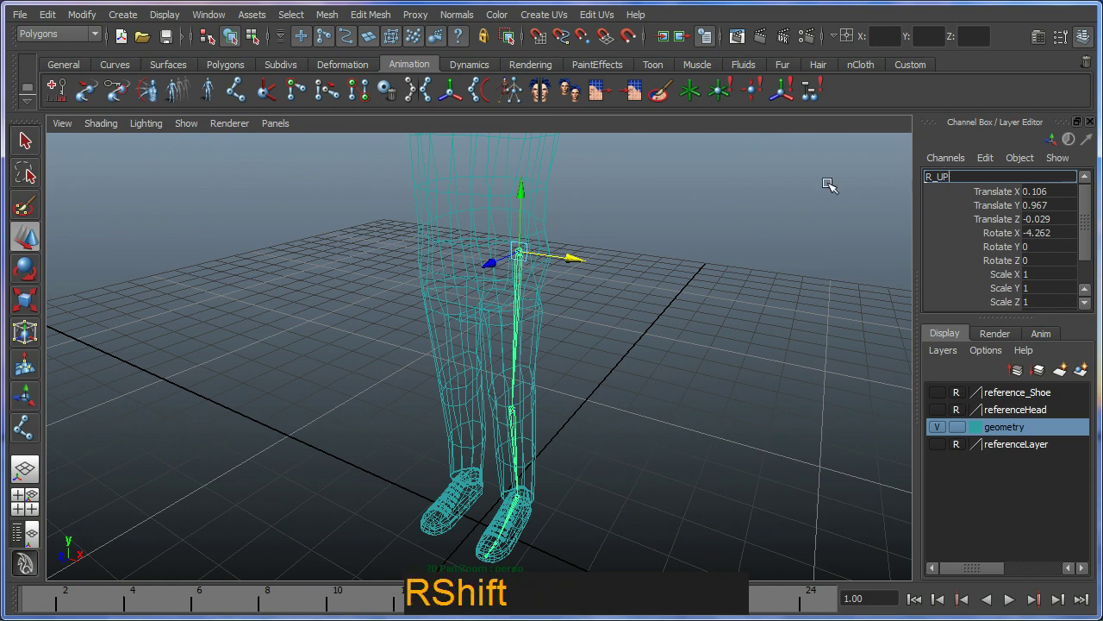
type("R_Leg")
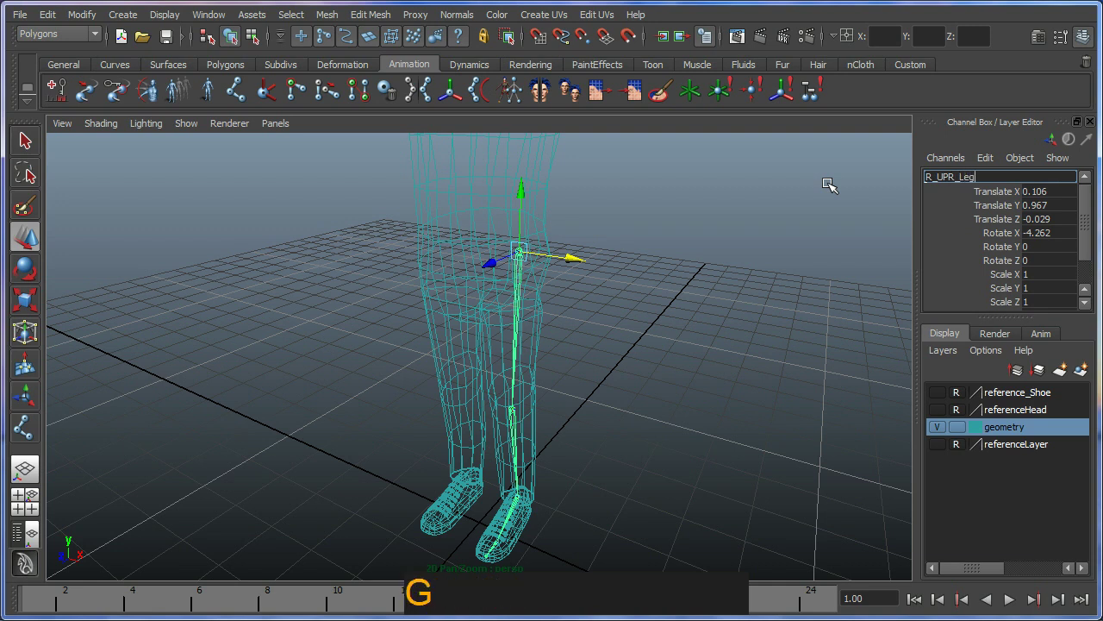
key("KP_Enter")
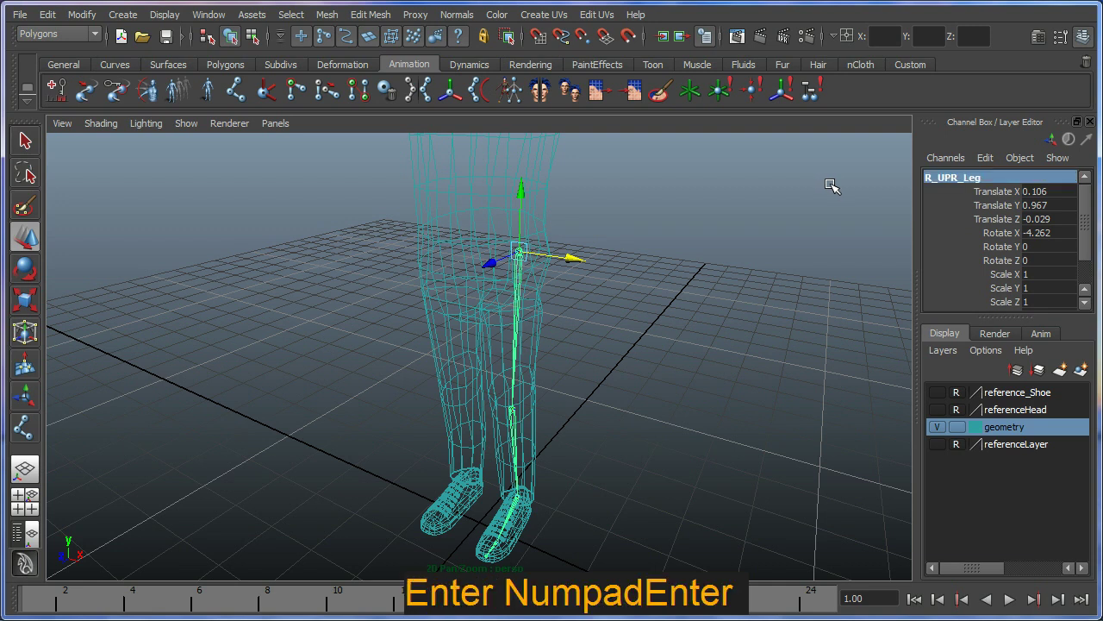
Step: Select the knee joint of the leg chain and rename it R_LWR_Leg
left_click(515, 417)
left_click(1001, 176)
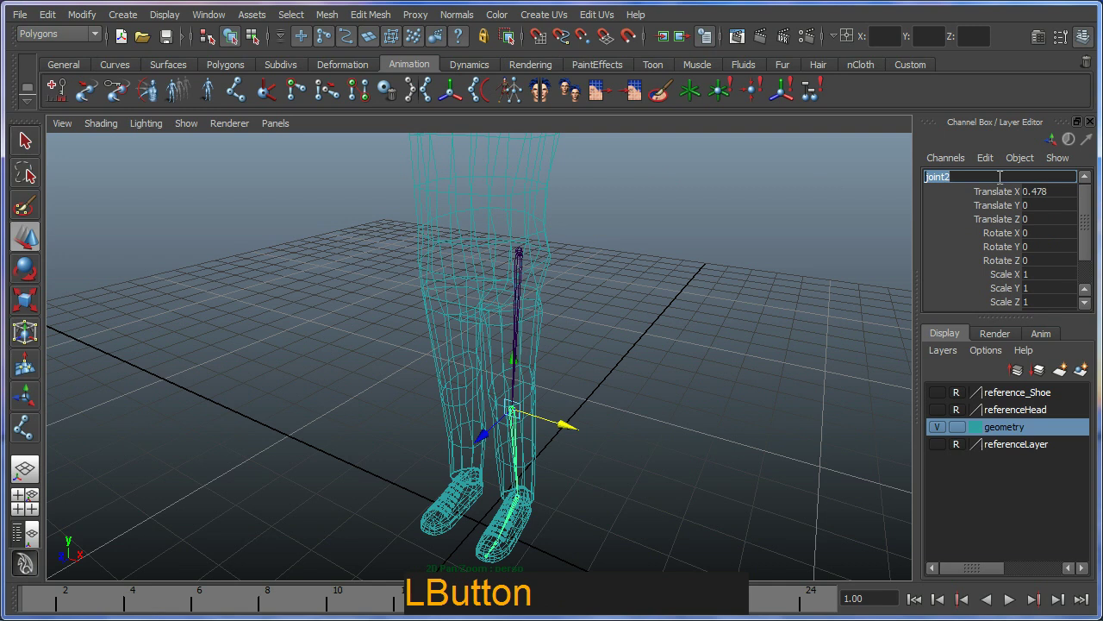
type("R_")
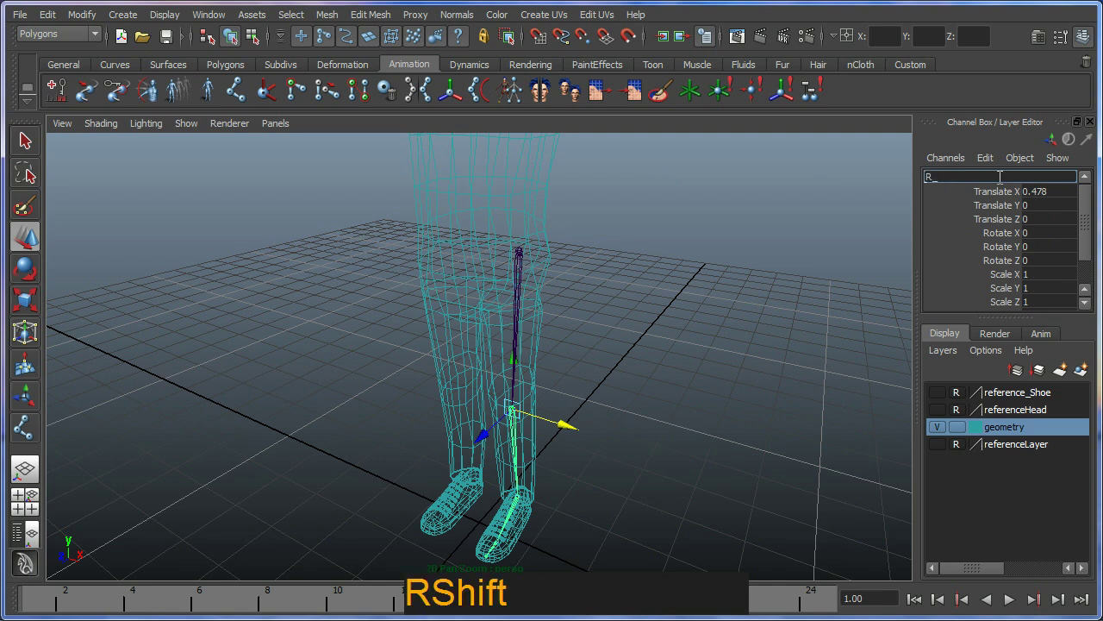
type("LWR_Leg")
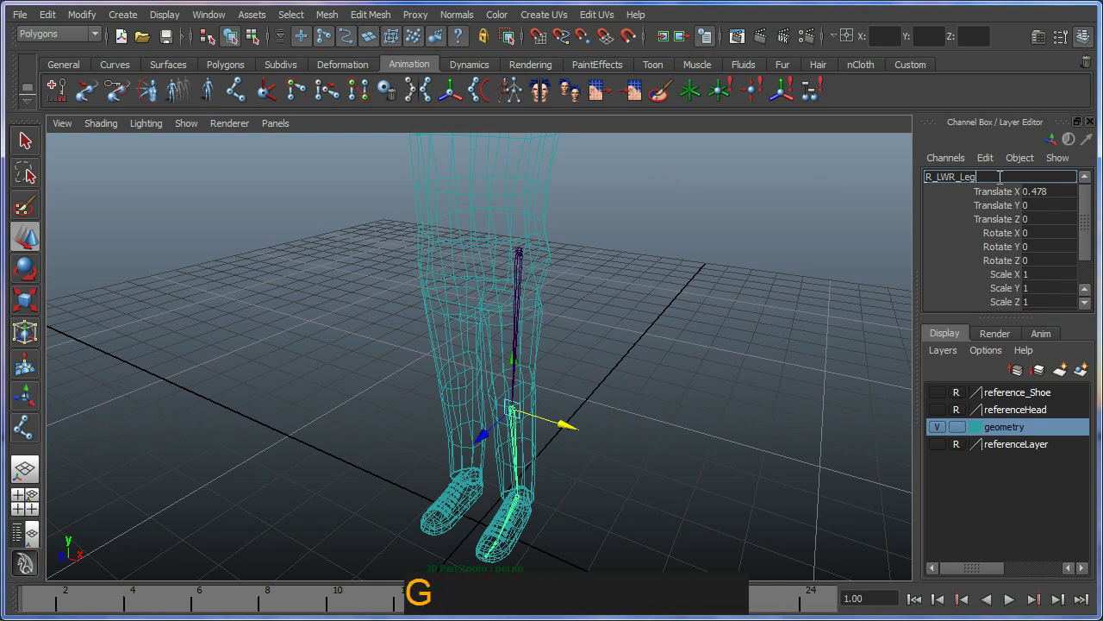
key("Return")
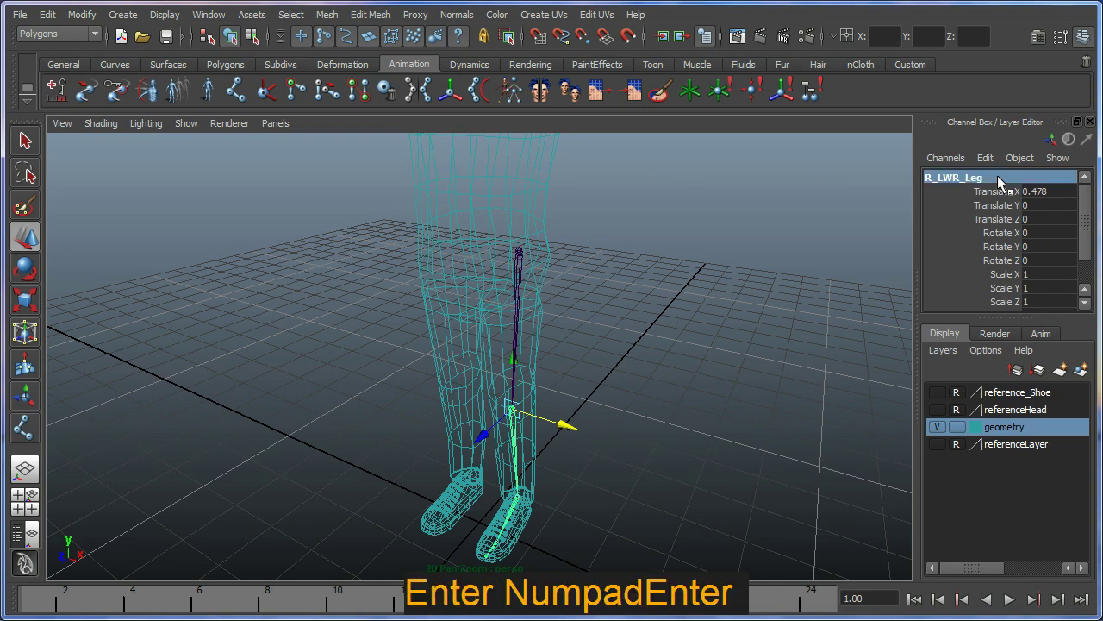
Step: Correct the side prefix of the hip joint by renaming it L_UPR_Leg
left_click(521, 258)
left_click(954, 175)
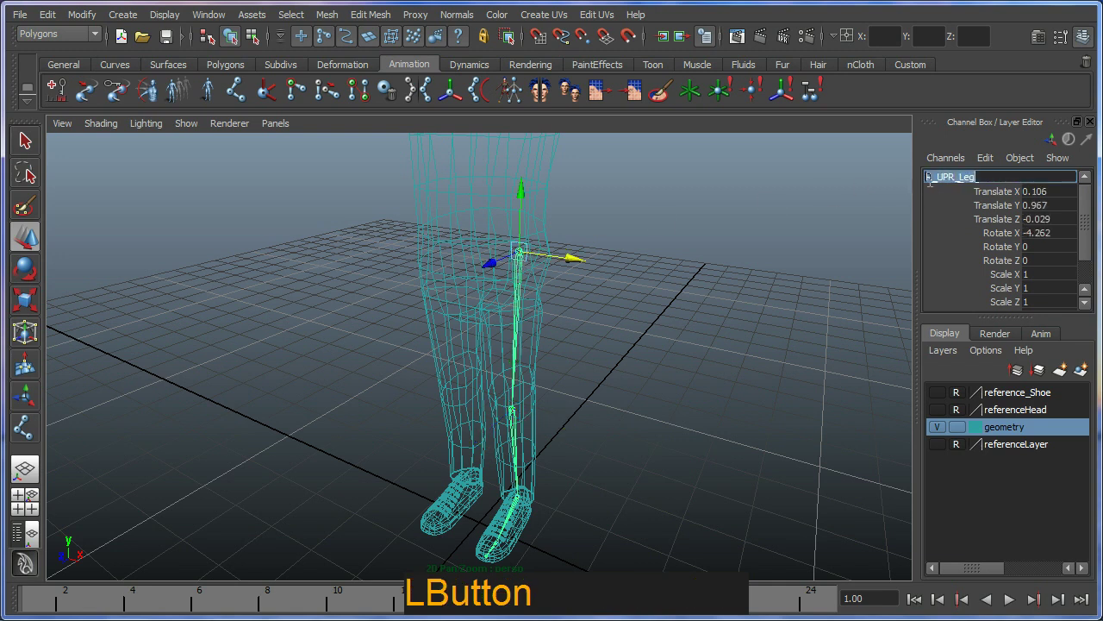
left_click(931, 177)
key("BackSpace")
key("Return")
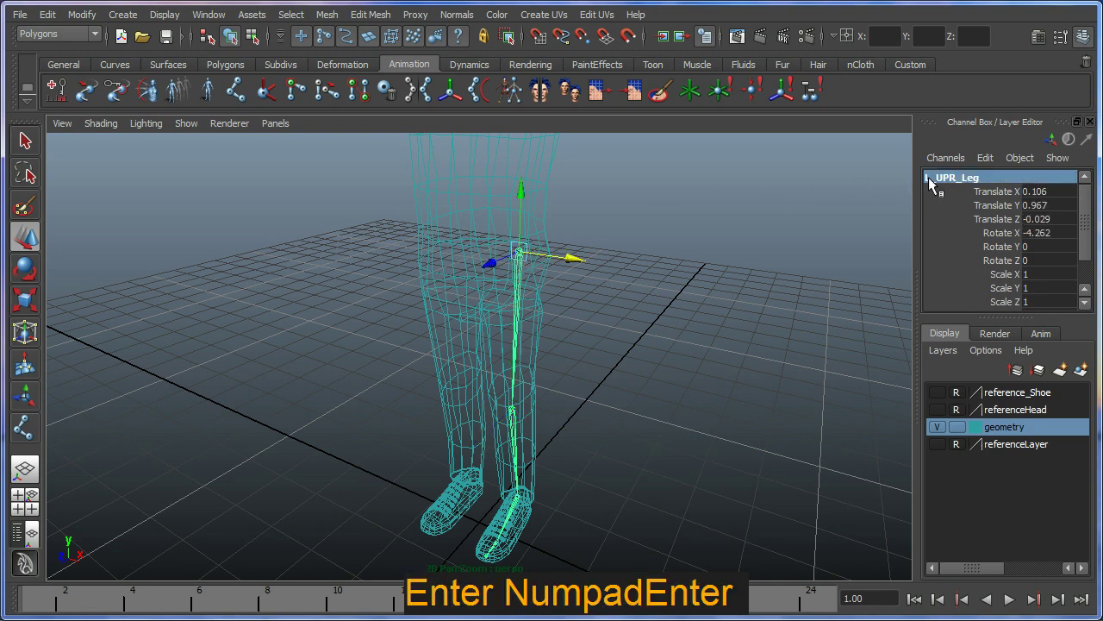
Step: Correct the side prefix of the knee joint by renaming it L_LWR_Leg
left_click(521, 414)
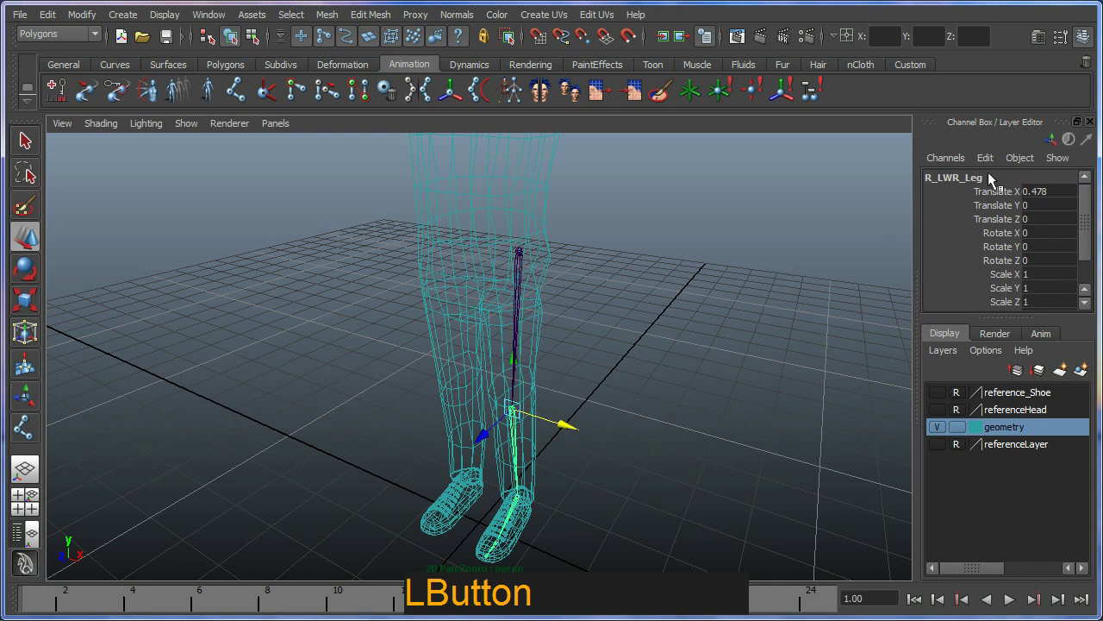
left_click(948, 177)
left_click(931, 176)
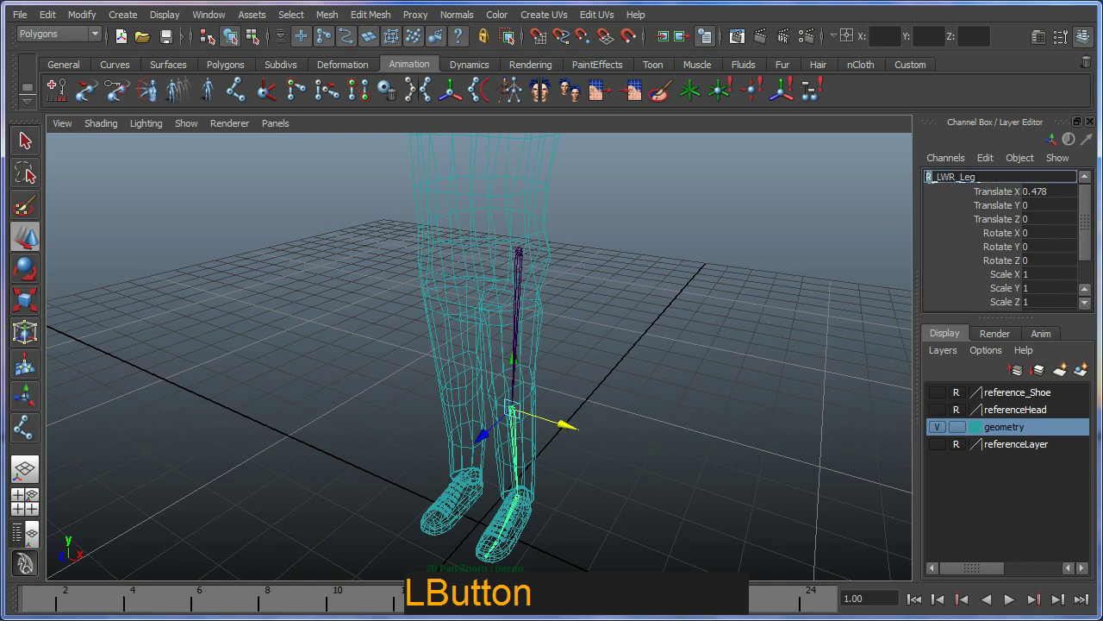
type("L")
key("Return")
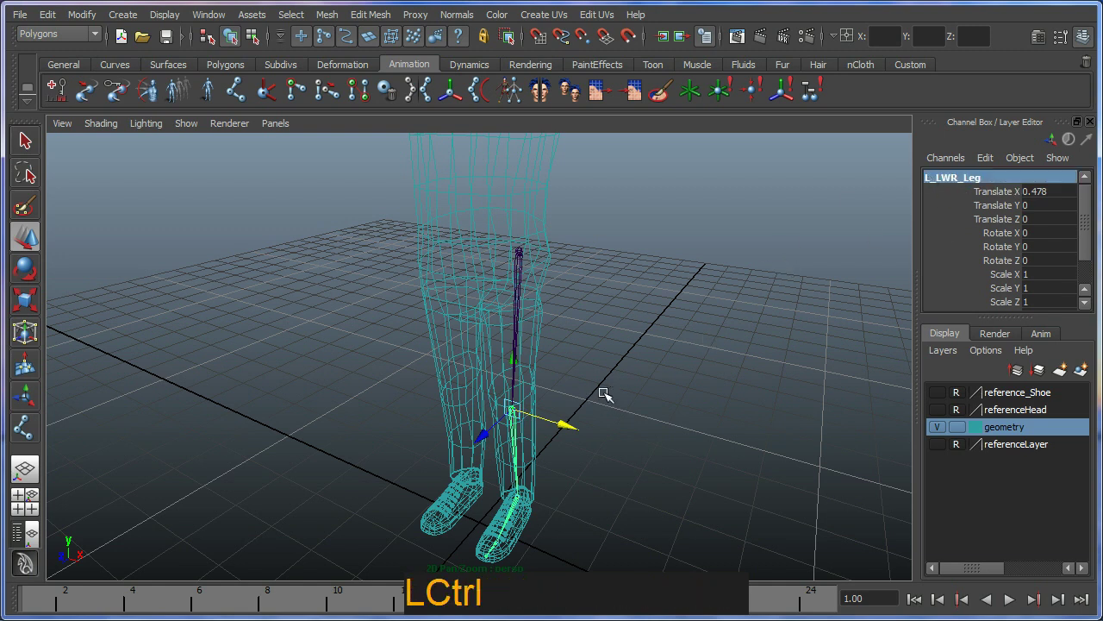
key("ctrl+2")
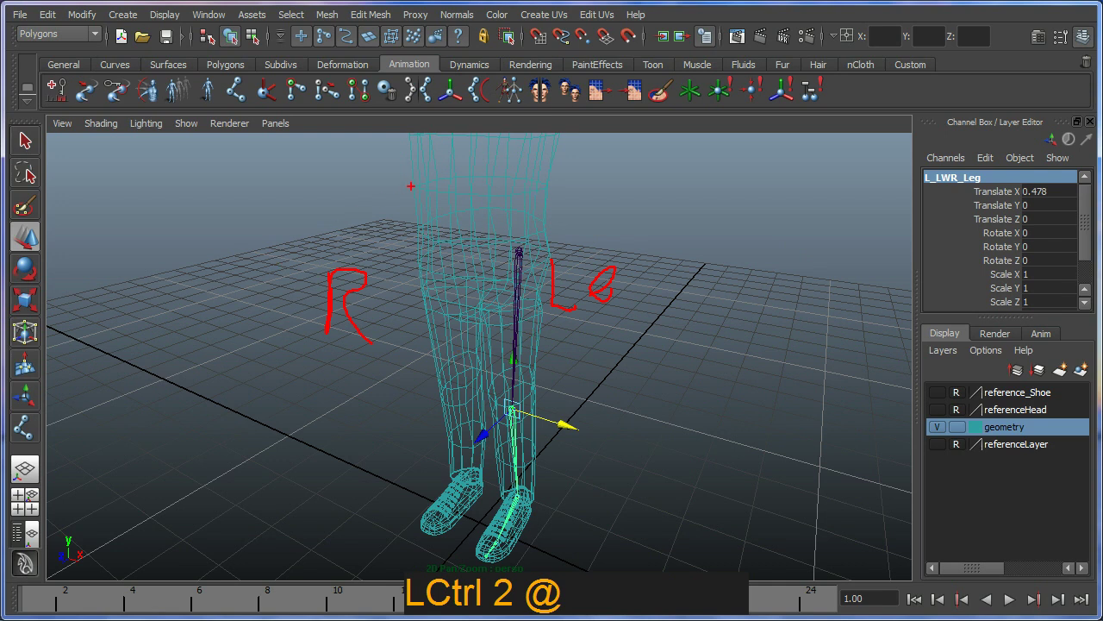
left_click_drag(410, 185, 257, 229)
mouse_move(293, 183)
left_mouse_down()
mouse_move(227, 232)
mouse_move(323, 233)
left_mouse_up()
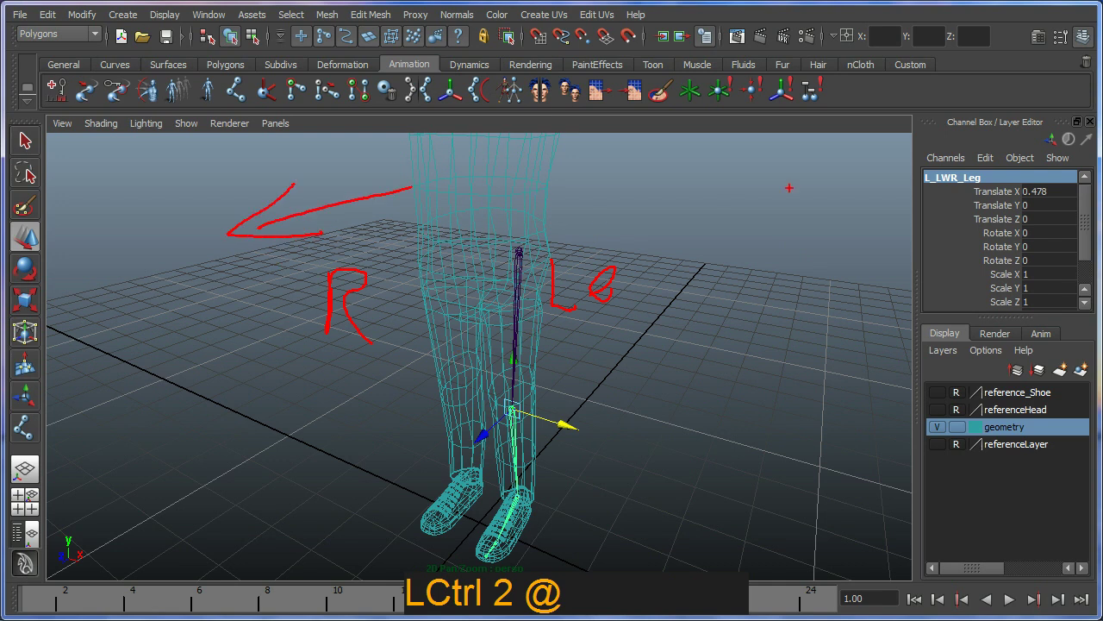
key("Escape")
Step: Select the ankle joint of the leg chain and rename it L_Foot
left_click(514, 504)
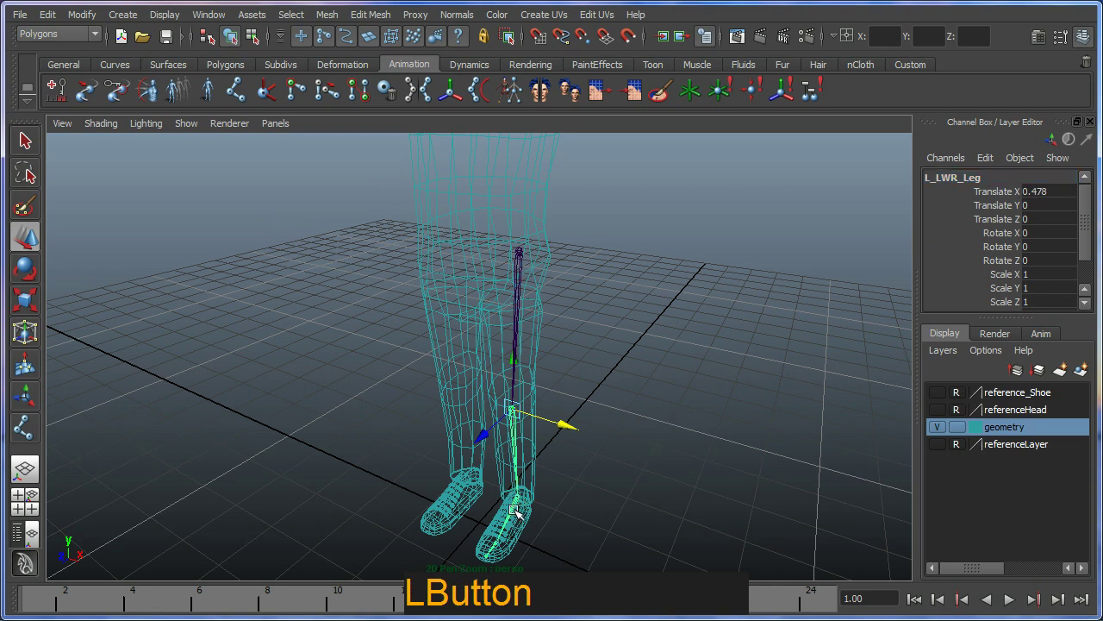
left_click(961, 175)
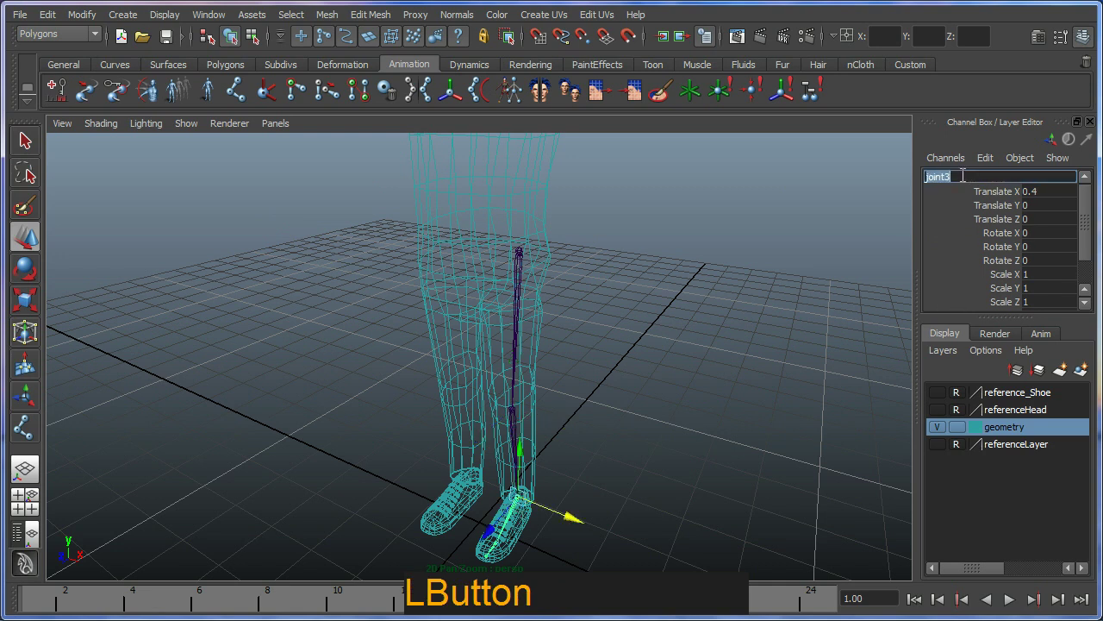
type("L_")
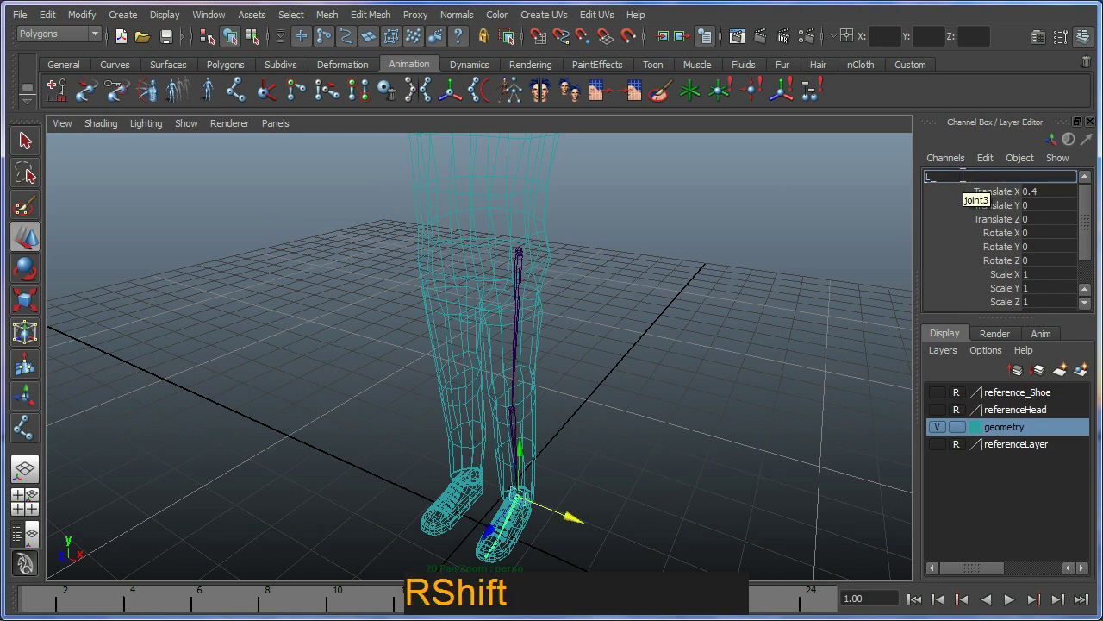
type("Foot")
key("Return")
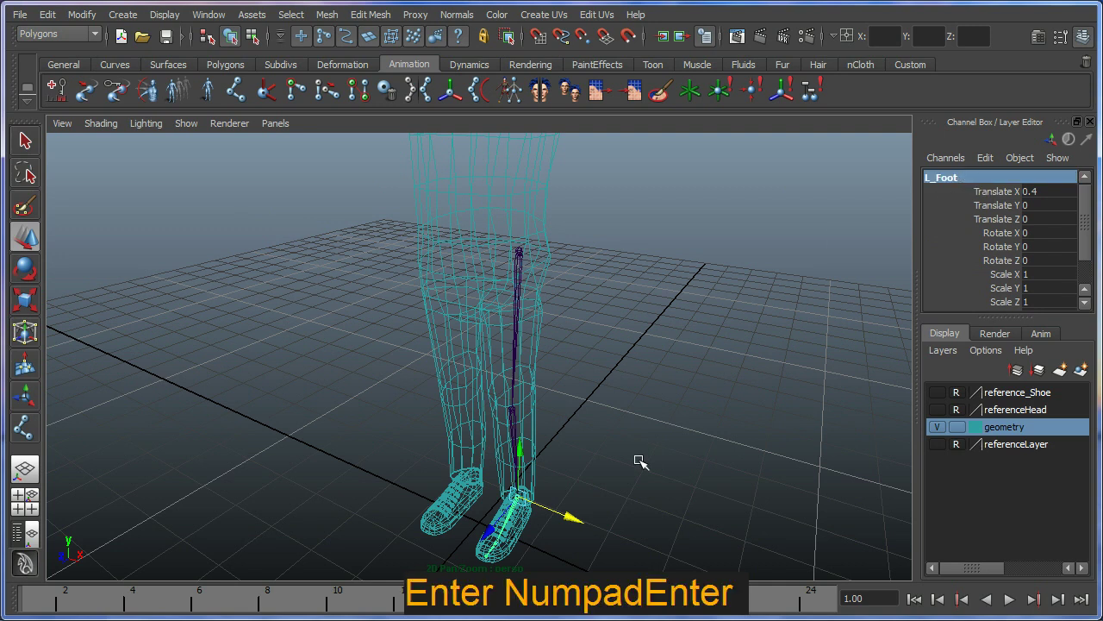
Step: Select the ball joint inside the front of the left foot and rename it L_Toe
left_click(497, 543)
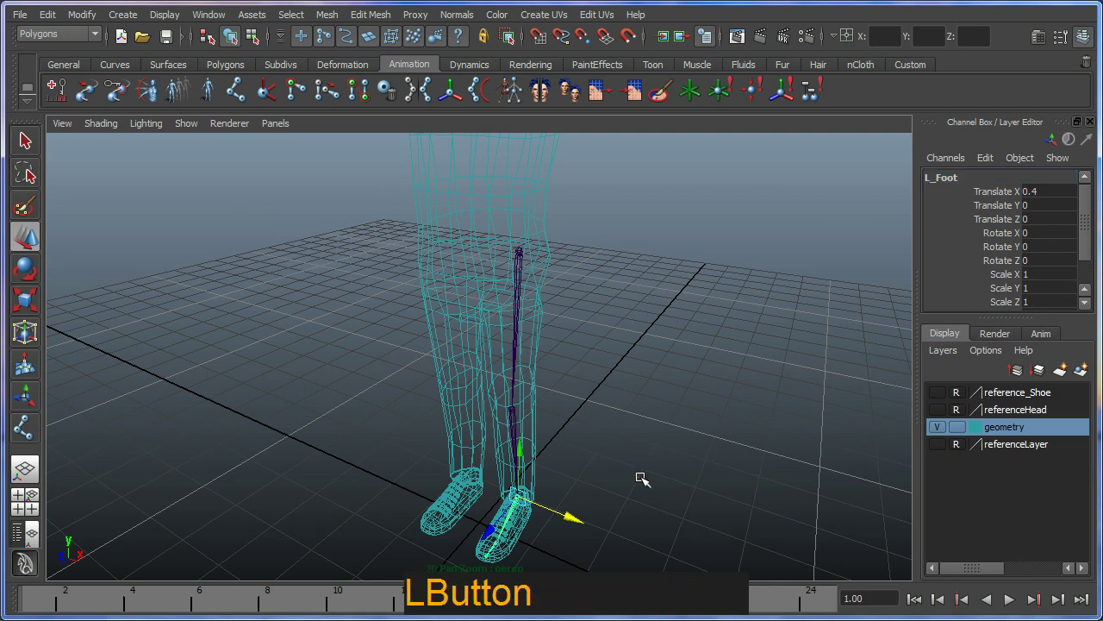
left_click(491, 550)
left_click(963, 177)
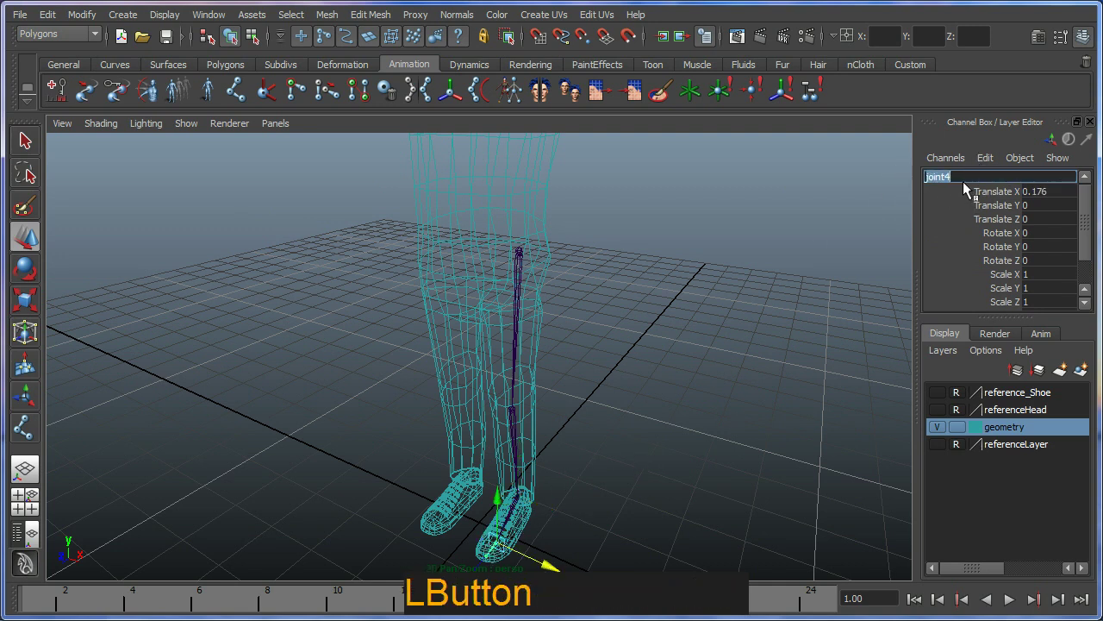
type("L_Toe")
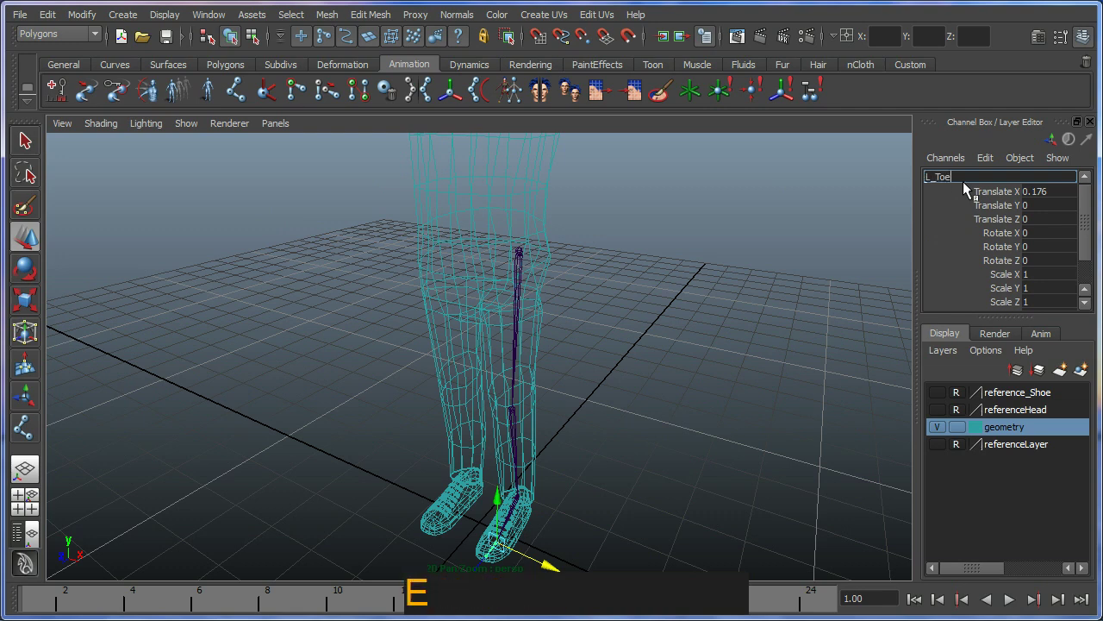
key("Return")
Step: Select the last joint of the chain, at the tip of the left foot, and rename it L_Toe_End
middle_click_drag(657, 440, 537, 438, "alt")
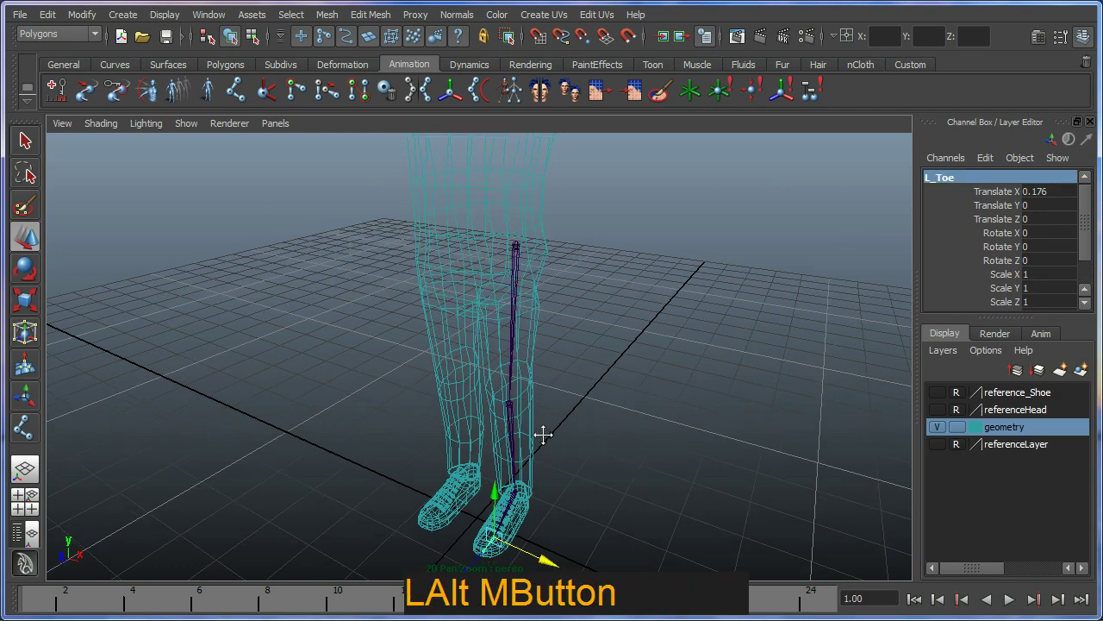
right_click_drag(537, 439, 566, 530, "alt")
left_click(514, 445)
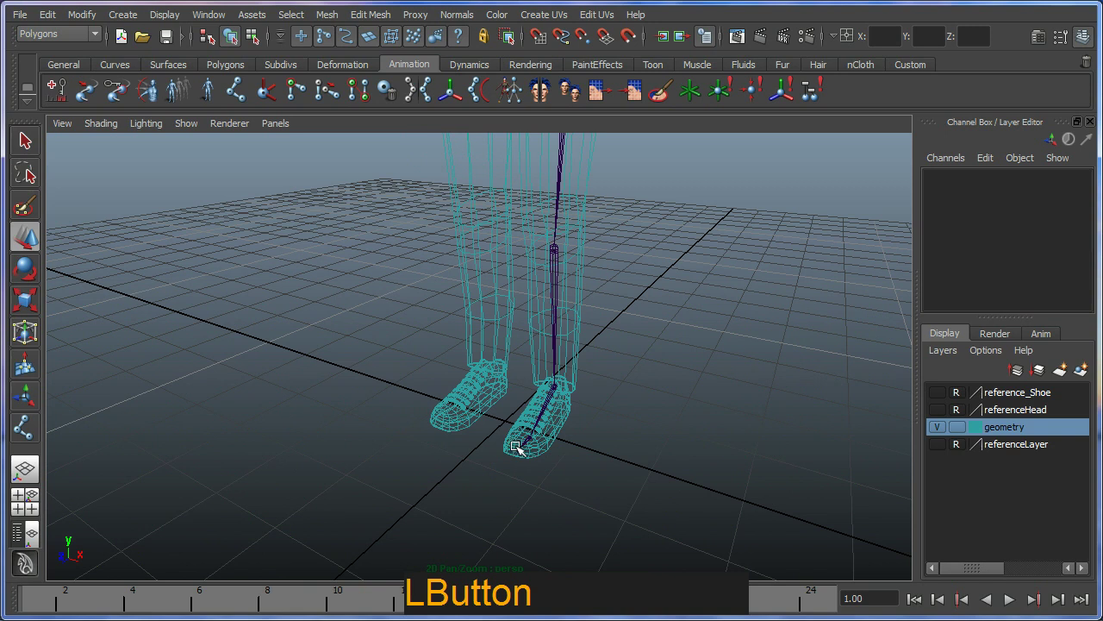
left_click(517, 446)
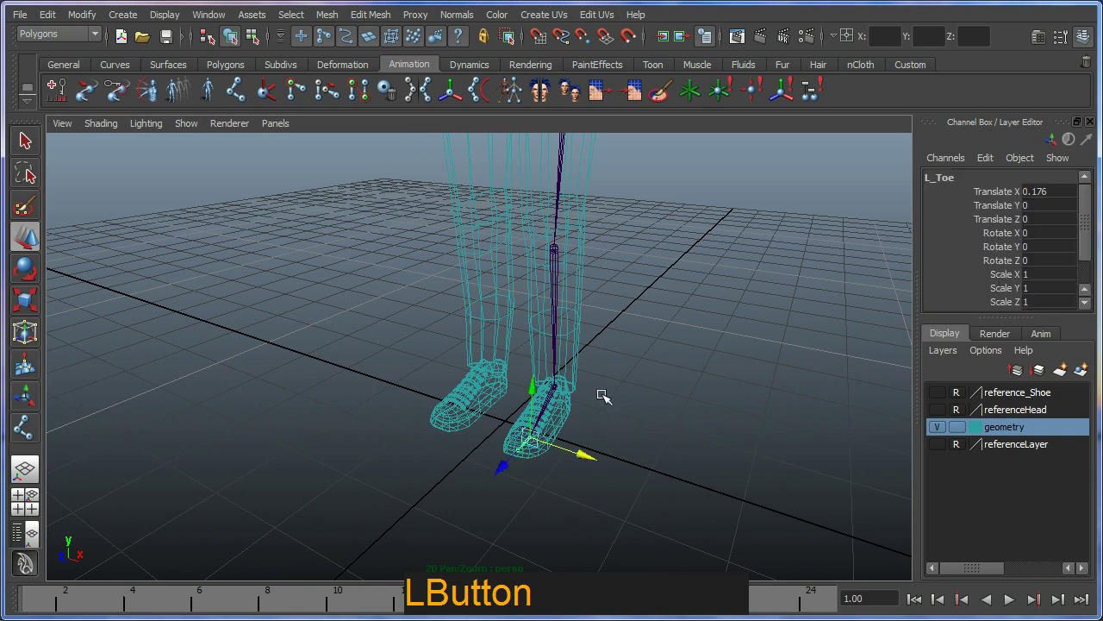
key("Down")
key("Up")
key("Up")
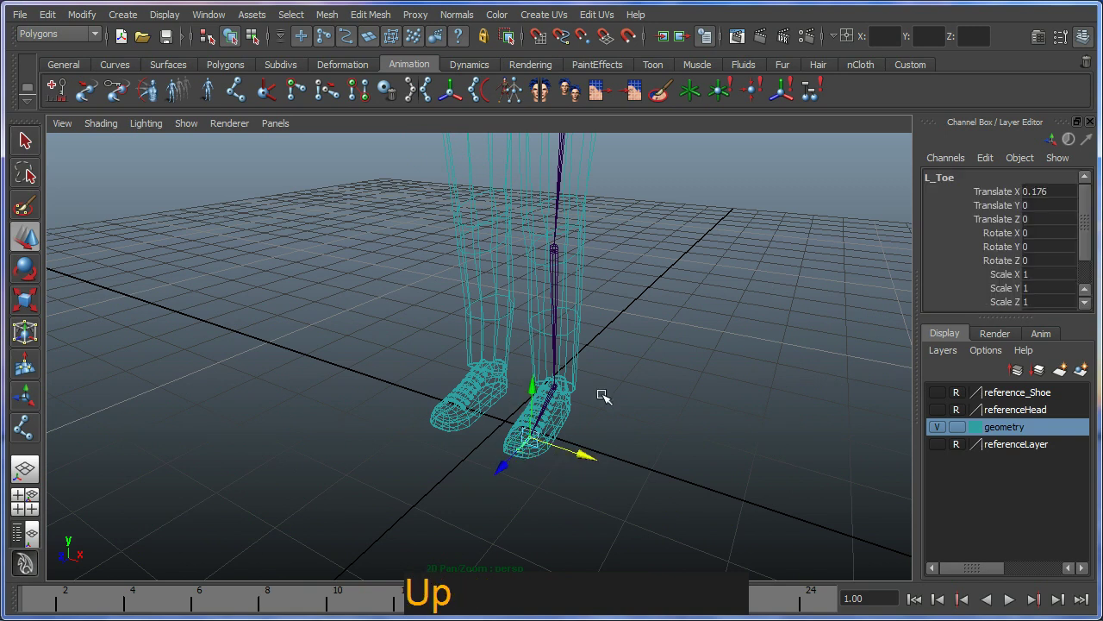
key("Down")
key("Down")
key("Down")
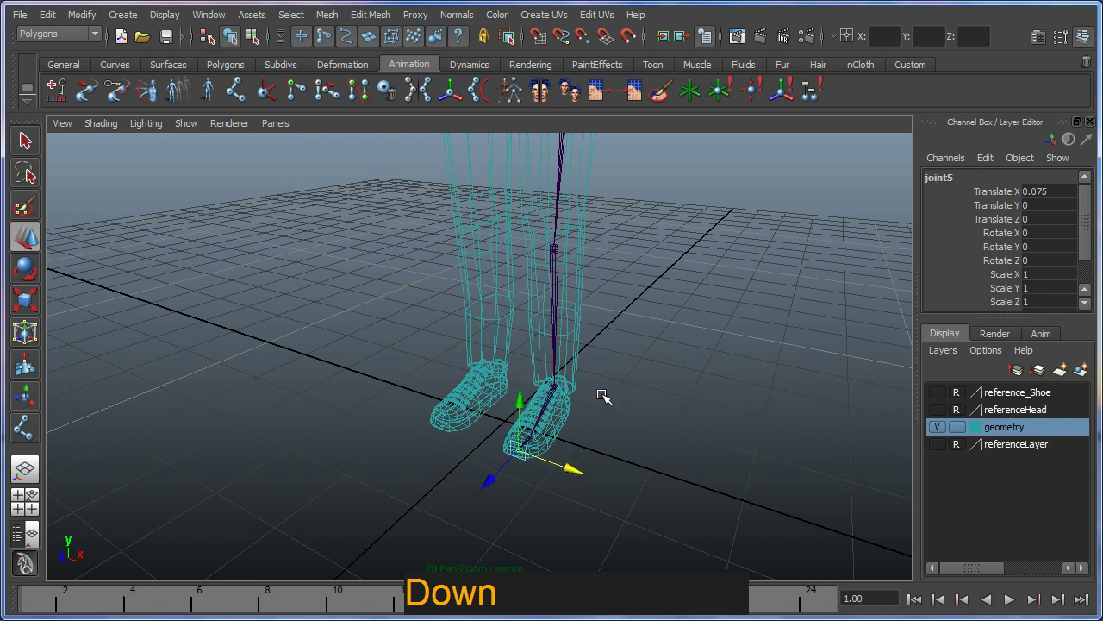
left_click(960, 177)
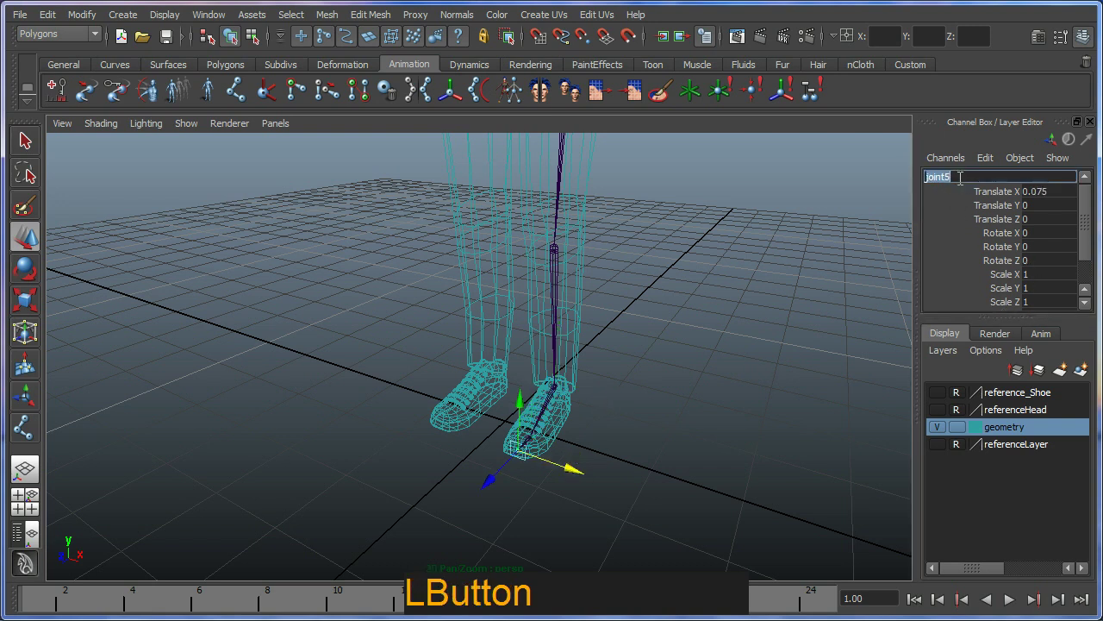
type("L_Toe_")
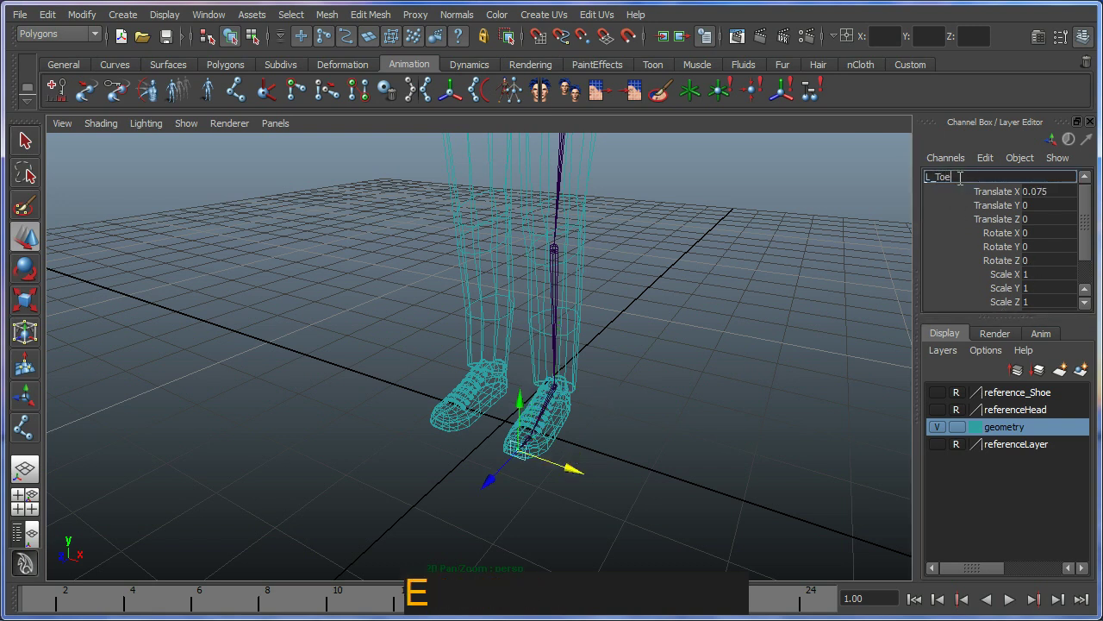
type("End")
key("KP_Enter")
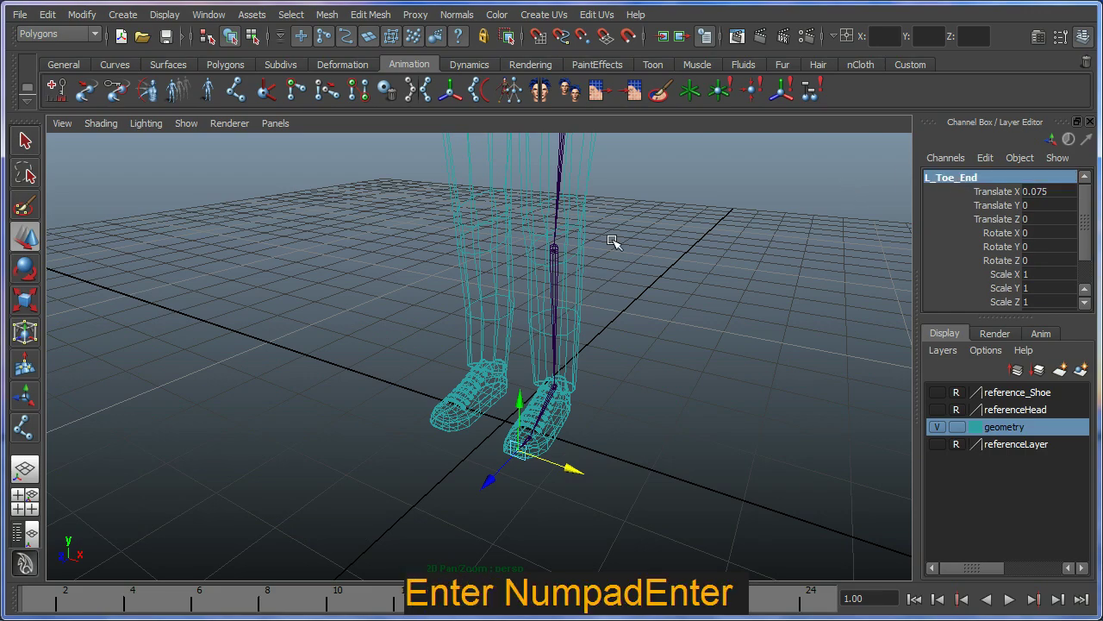
middle_click_drag(612, 241, 542, 323, "alt")
right_click_drag(543, 323, 508, 345, "alt")
left_click_drag(508, 345, 563, 311, "alt")
middle_click_drag(563, 310, 517, 319, "alt")
left_click_drag(517, 319, 455, 349, "alt")
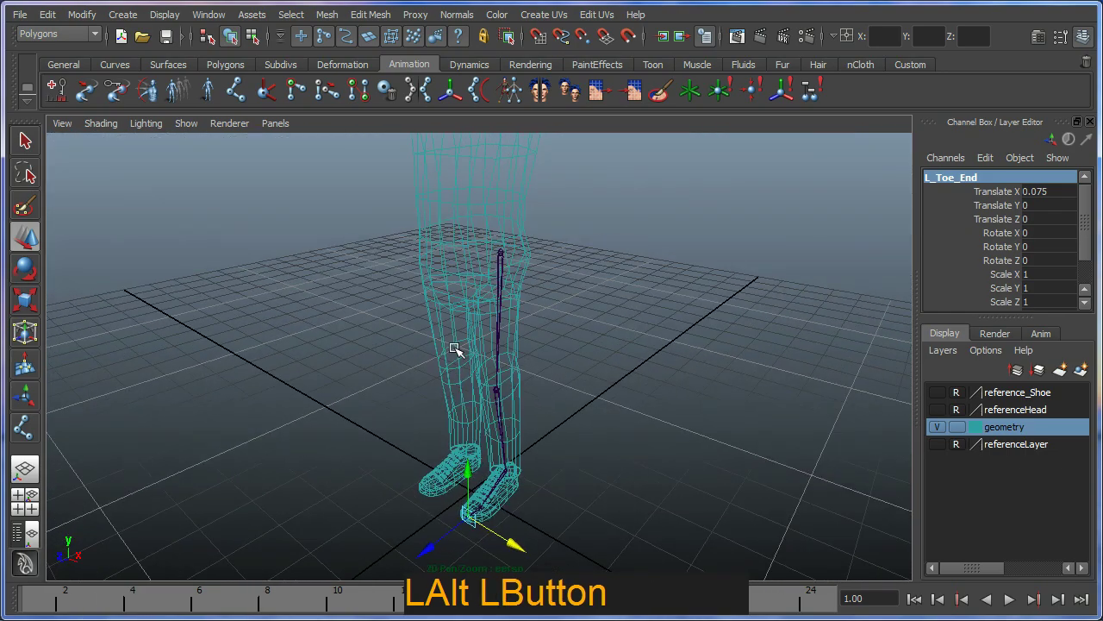
Step: In the side view, place a single joint at the pelvis just behind the top of the leg chain, at about Y 0.972, Z -0.06
middle_click_drag(455, 349, 457, 365, "alt")
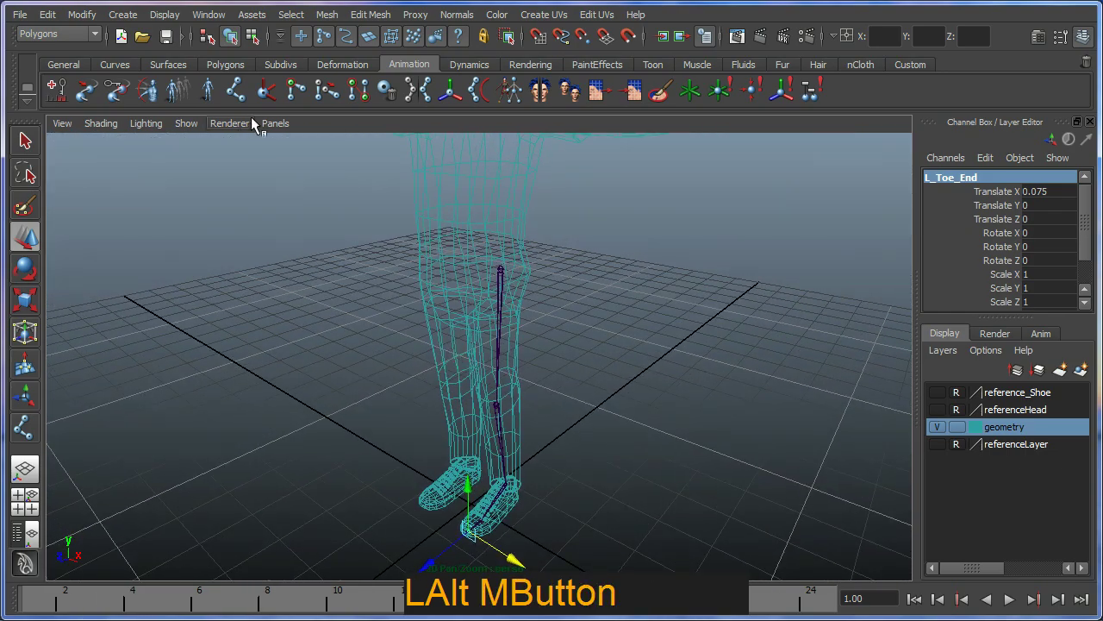
left_click(267, 125)
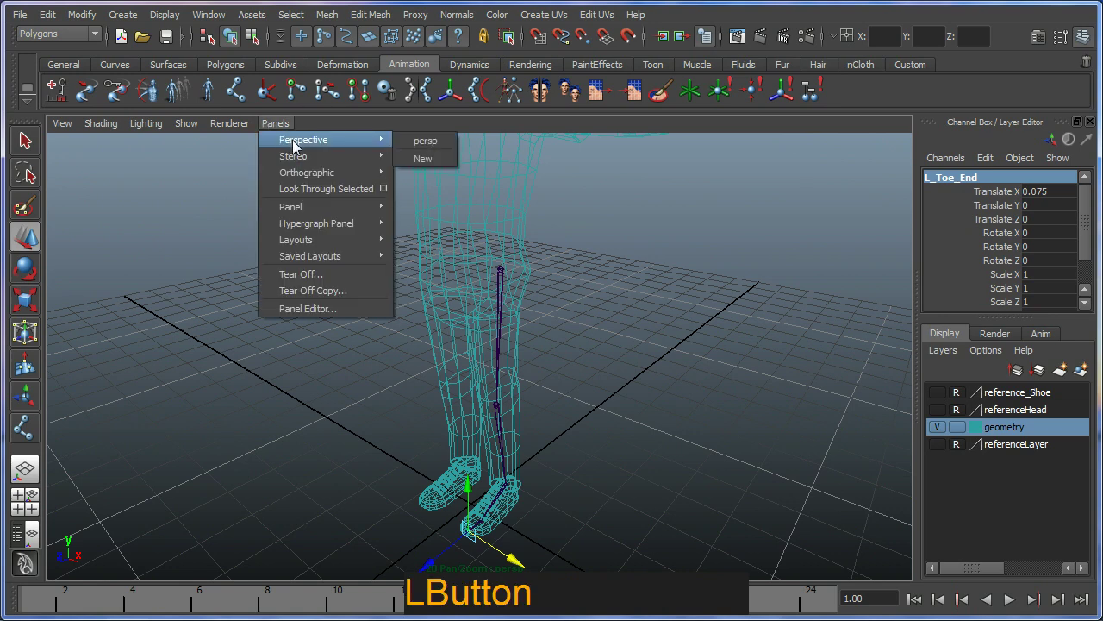
mouse_move(293, 157)
mouse_move(297, 178)
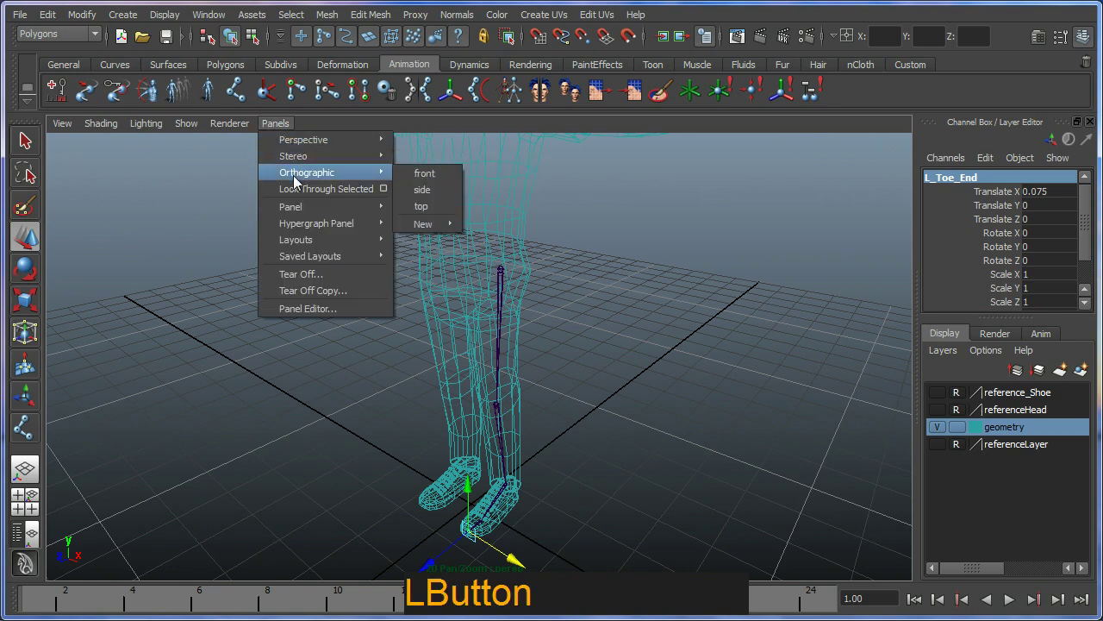
left_click(420, 188)
right_click_drag(572, 348, 683, 466, "alt")
middle_click_drag(515, 348, 519, 367, "alt")
left_click(261, 91)
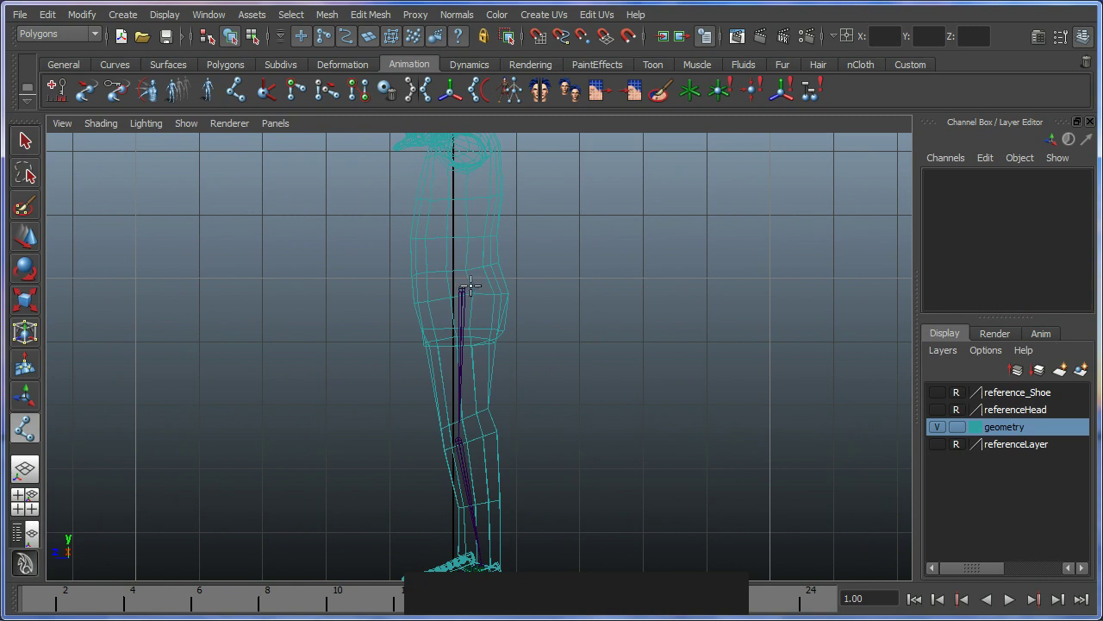
left_click(470, 286)
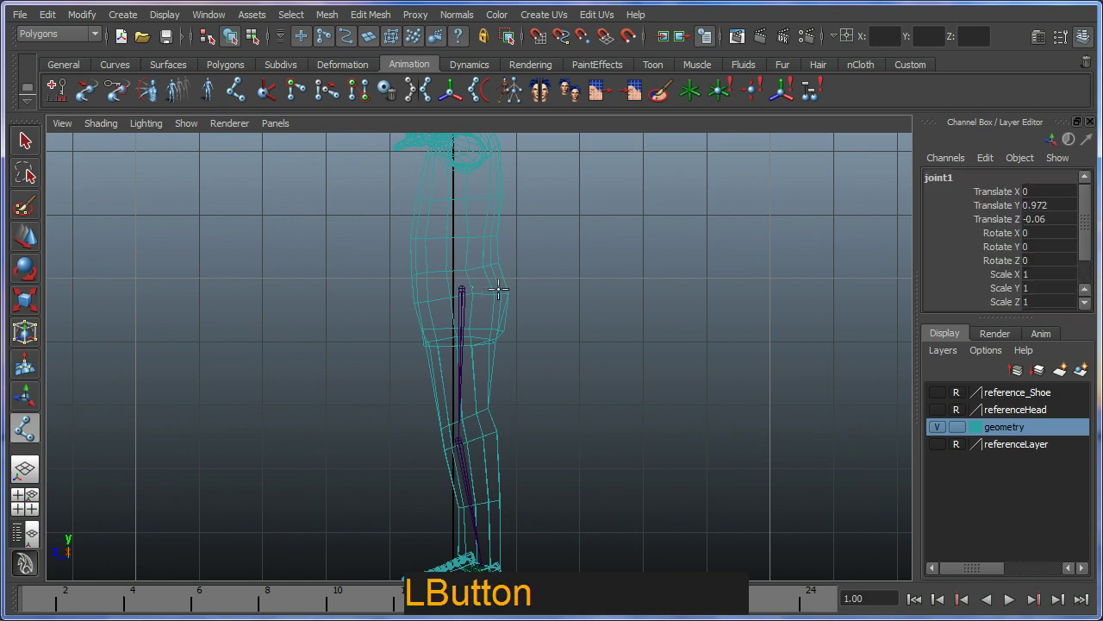
Step: Rename the new pelvis joint as Hips
key("w")
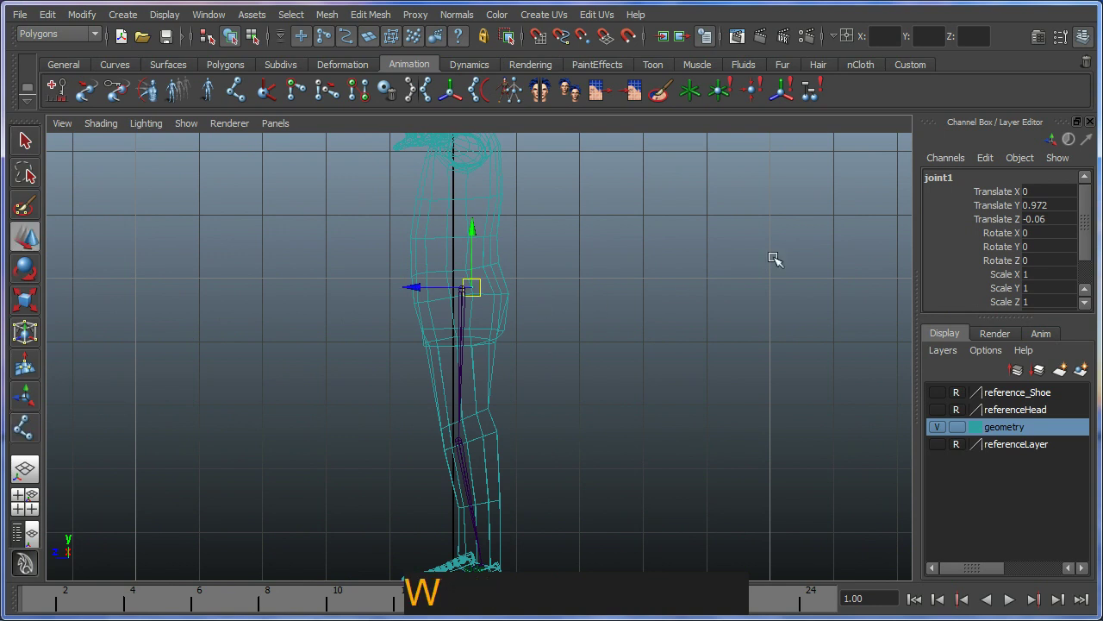
left_click(986, 176)
type("Hip")
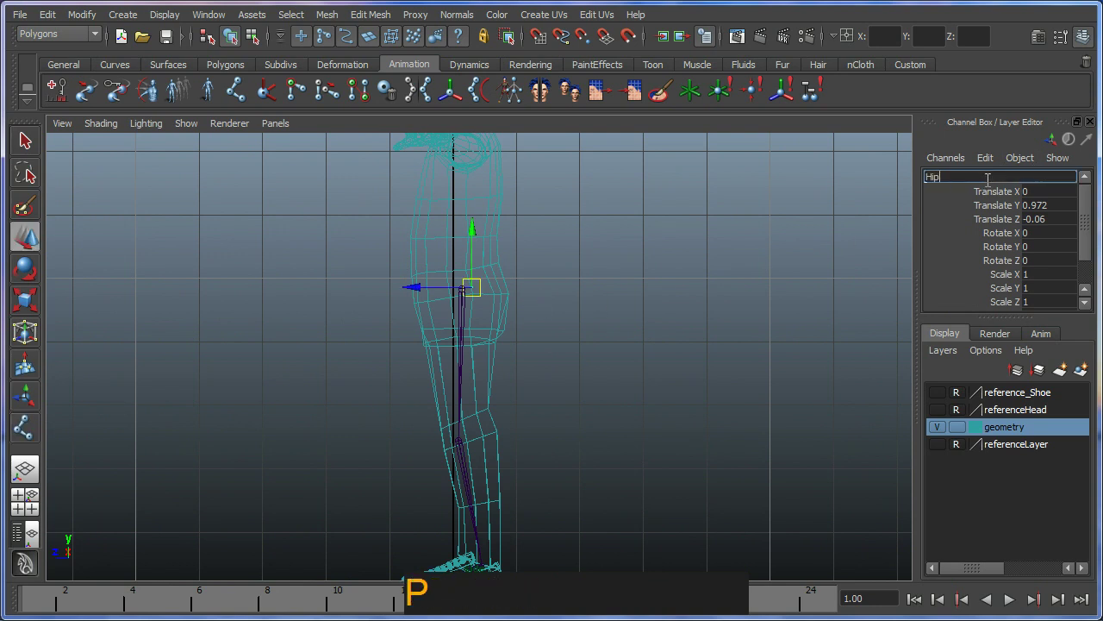
type("s")
key("Return")
Step: Switch the viewport back to the perspective camera, looking at the Hips joint and the left leg chain
middle_click_drag(638, 335, 580, 345, "alt")
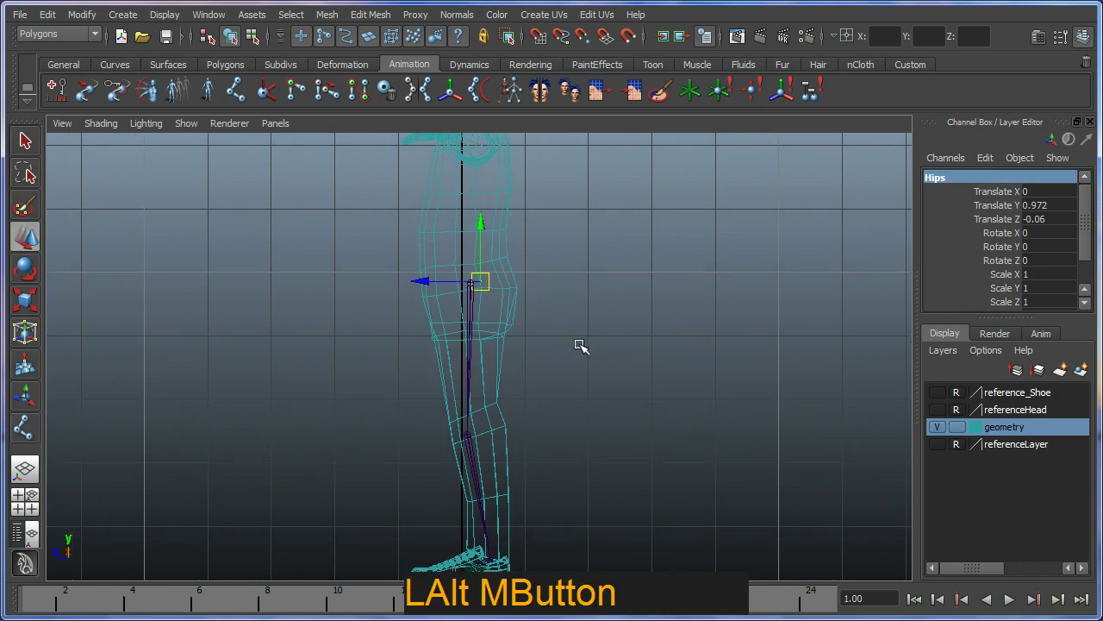
left_click(222, 124)
mouse_move(186, 123)
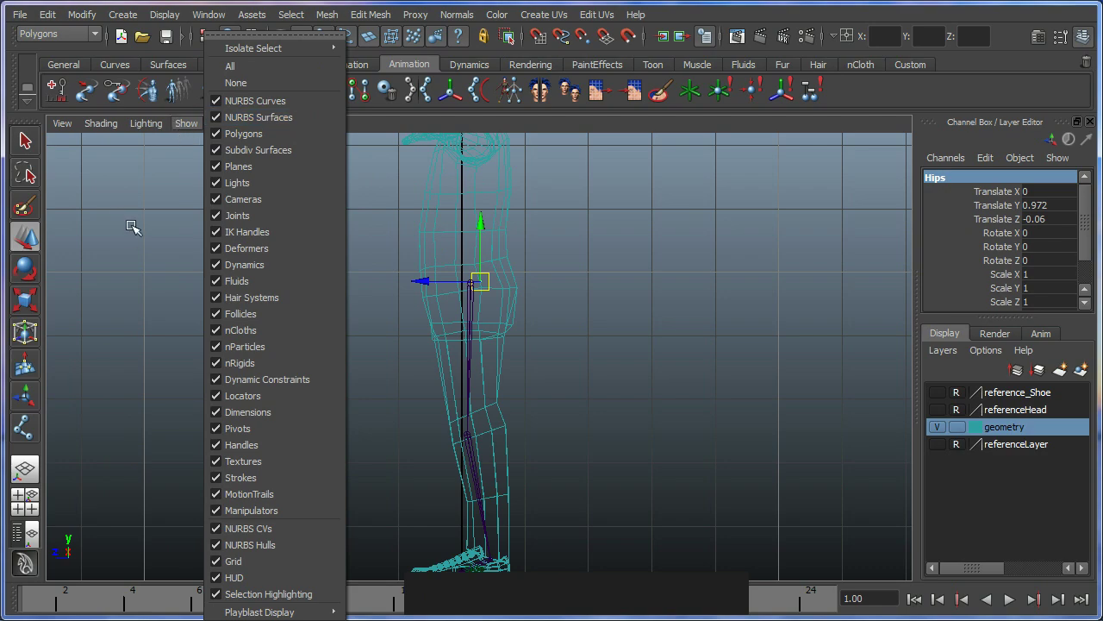
left_click(161, 172)
left_click(276, 123)
mouse_move(297, 139)
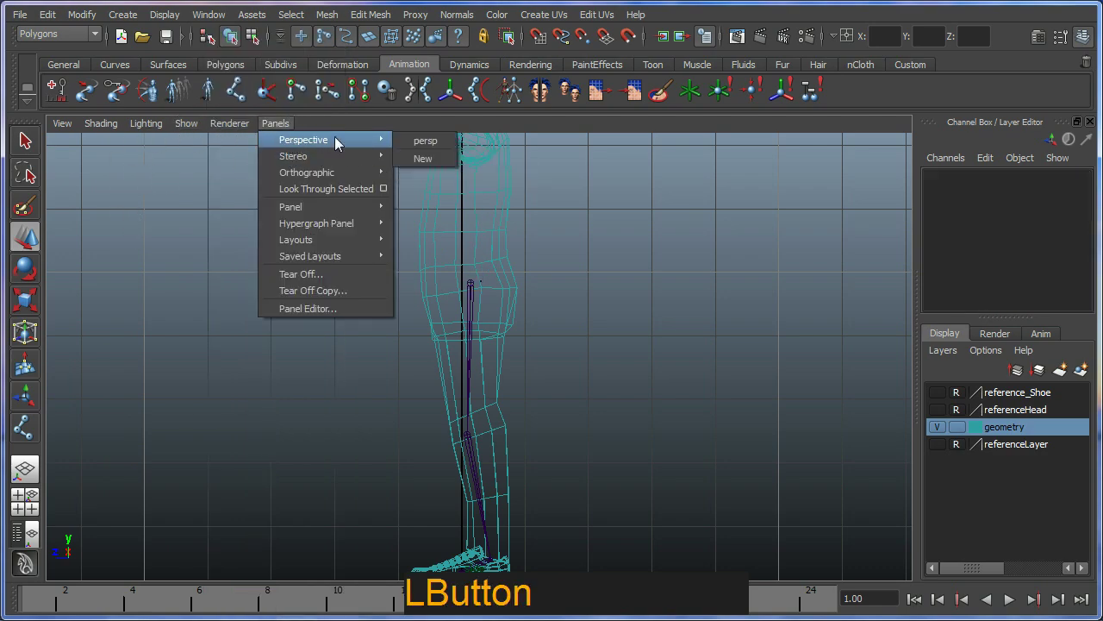
left_click(425, 140)
right_click_drag(483, 316, 494, 394, "alt")
left_click_drag(495, 394, 521, 404, "alt")
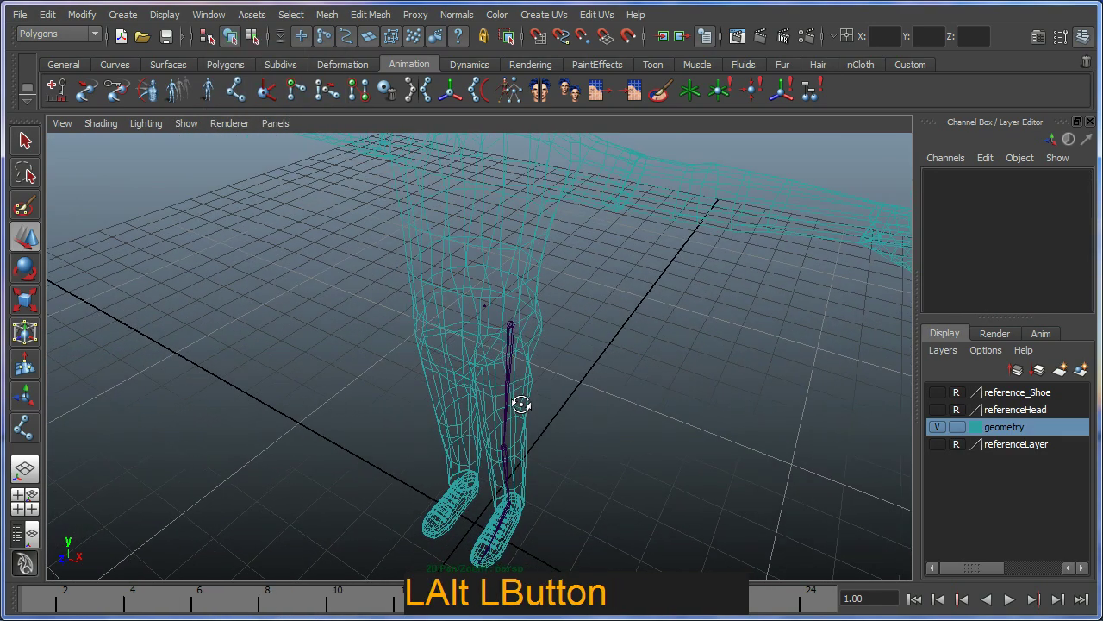
right_click_drag(521, 404, 562, 426, "alt")
left_click_drag(562, 427, 557, 379, "alt")
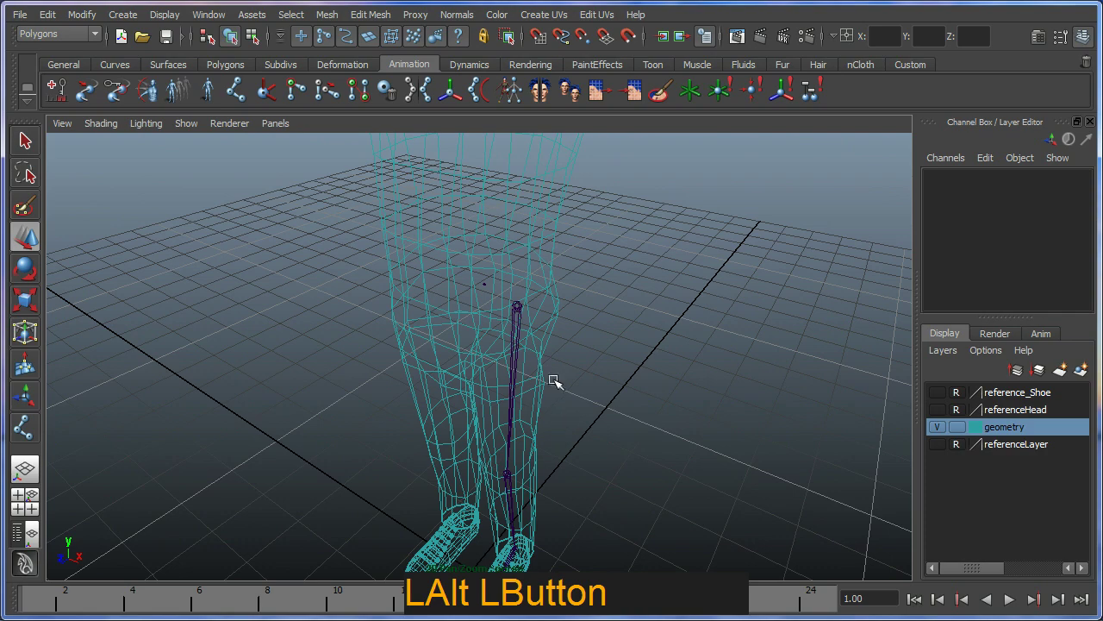
Step: Parent the L_UPR_Leg joint to the Hips joint, and undo the parenting
left_click(482, 284)
left_click_drag(515, 330, 485, 295, "alt")
left_click(514, 315)
left_click(487, 283, "shift")
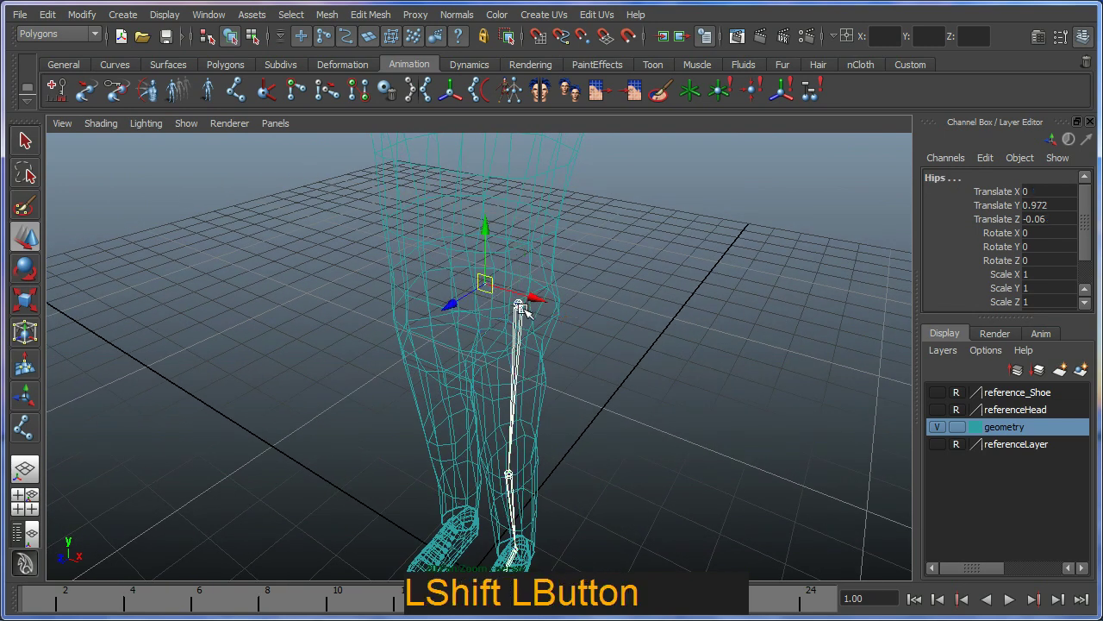
key("p")
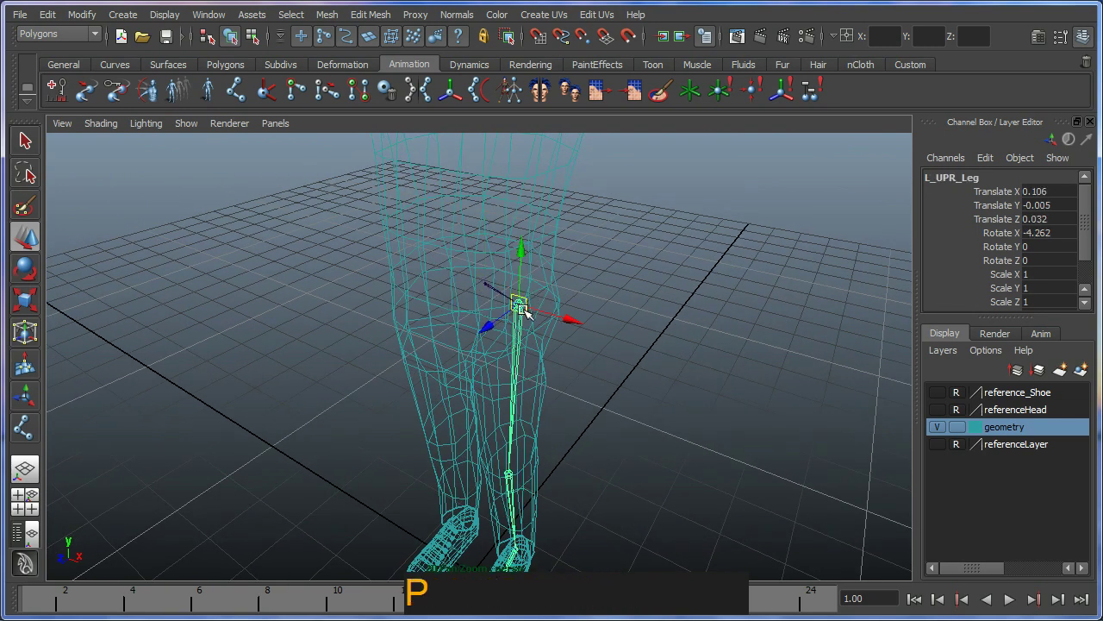
right_click_drag(522, 311, 641, 313, "alt")
left_click(640, 313)
Step: Select L_UPR_Leg together with Hips and parent the leg chain to the Hips joint again
left_click(531, 293)
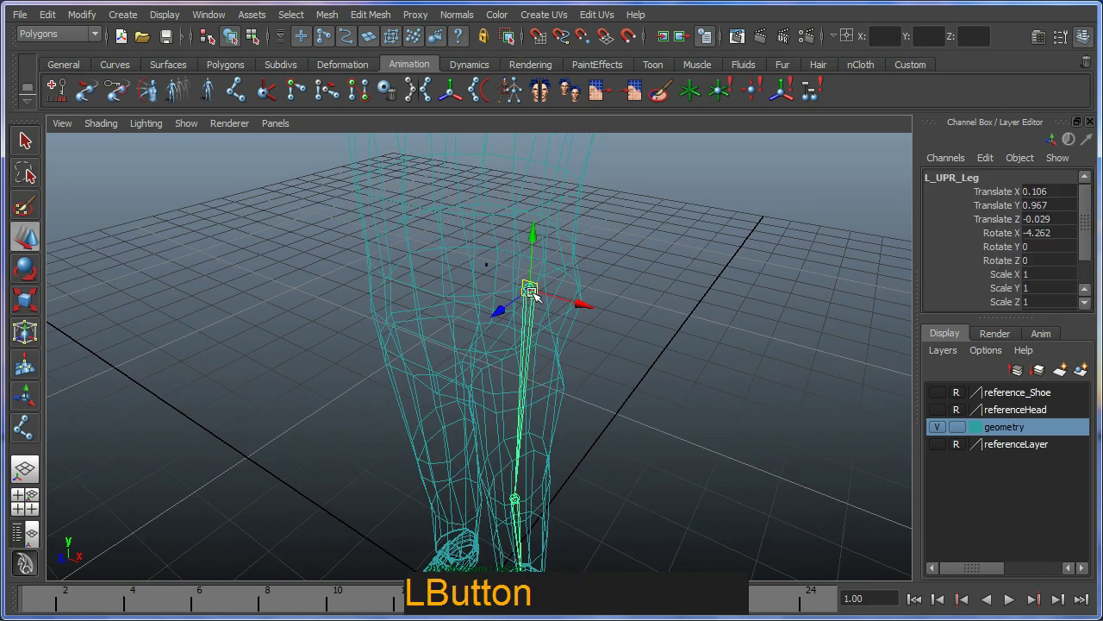
left_click(486, 265, "ctrl+shift")
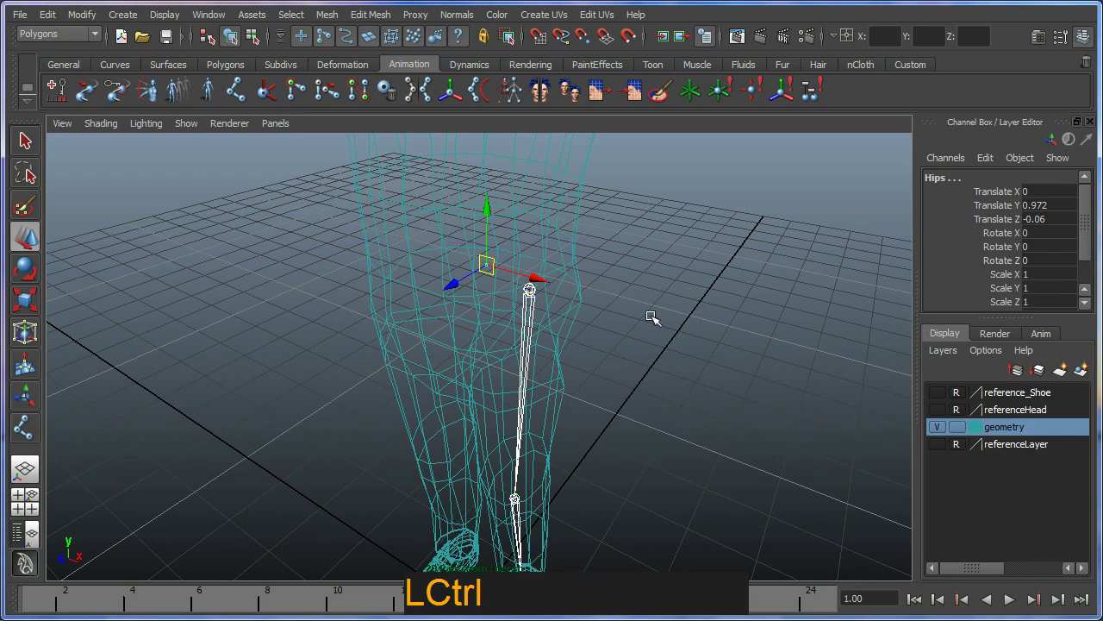
key("p")
left_click_drag(653, 318, 644, 367, "alt")
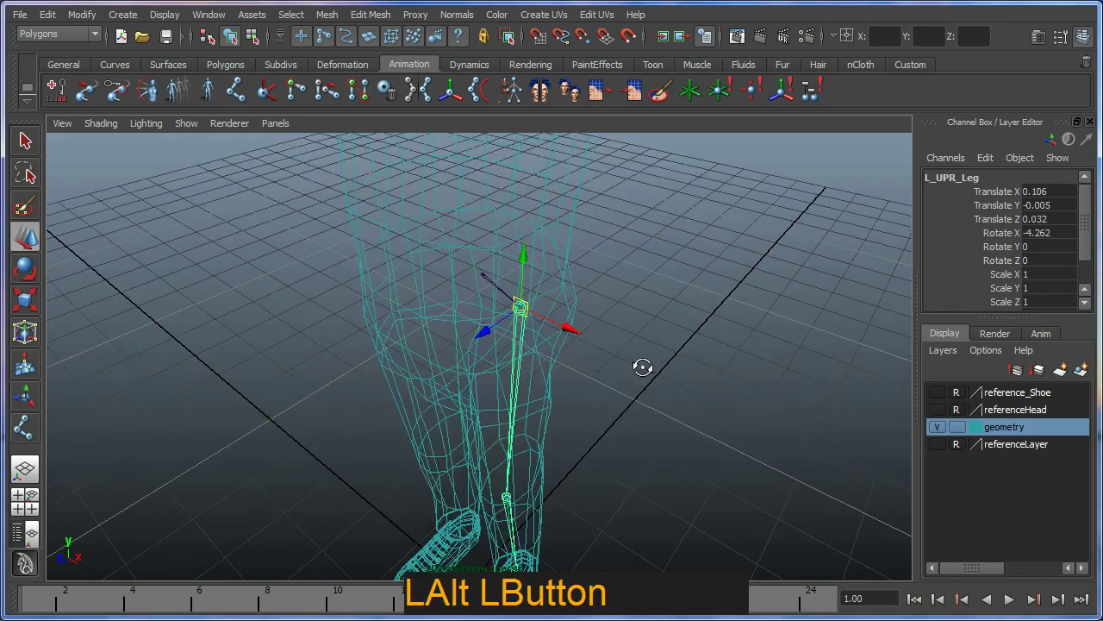
right_click_drag(643, 367, 712, 408, "alt")
middle_click_drag(712, 409, 695, 426, "alt")
right_click_drag(695, 425, 722, 482, "alt")
middle_click_drag(722, 483, 626, 437, "alt")
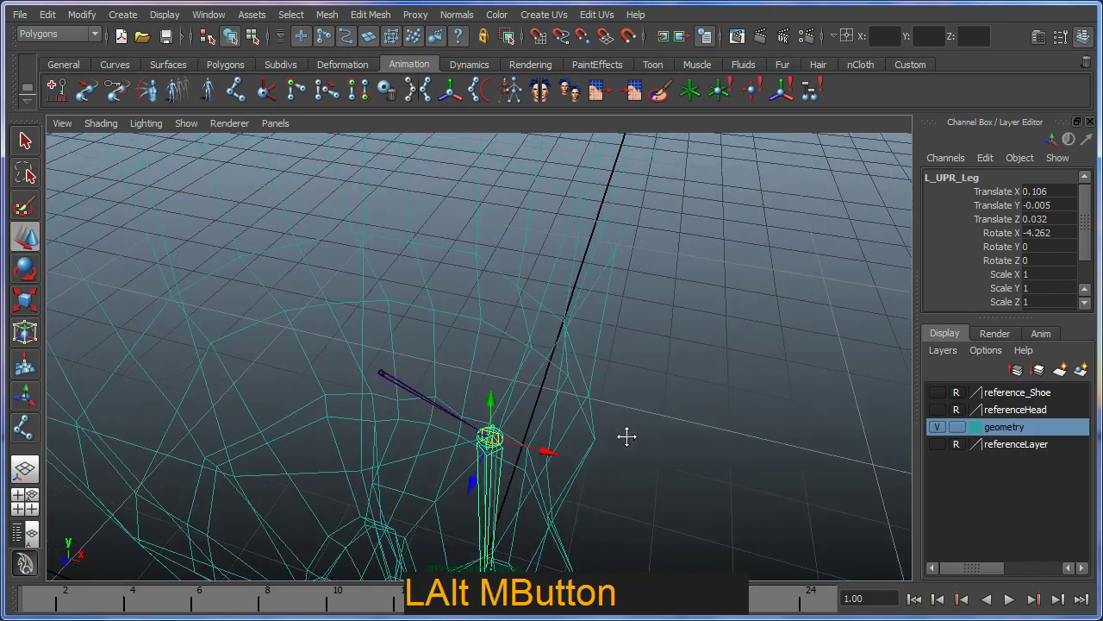
right_click_drag(626, 436, 653, 478, "alt")
middle_click_drag(653, 477, 430, 326, "alt")
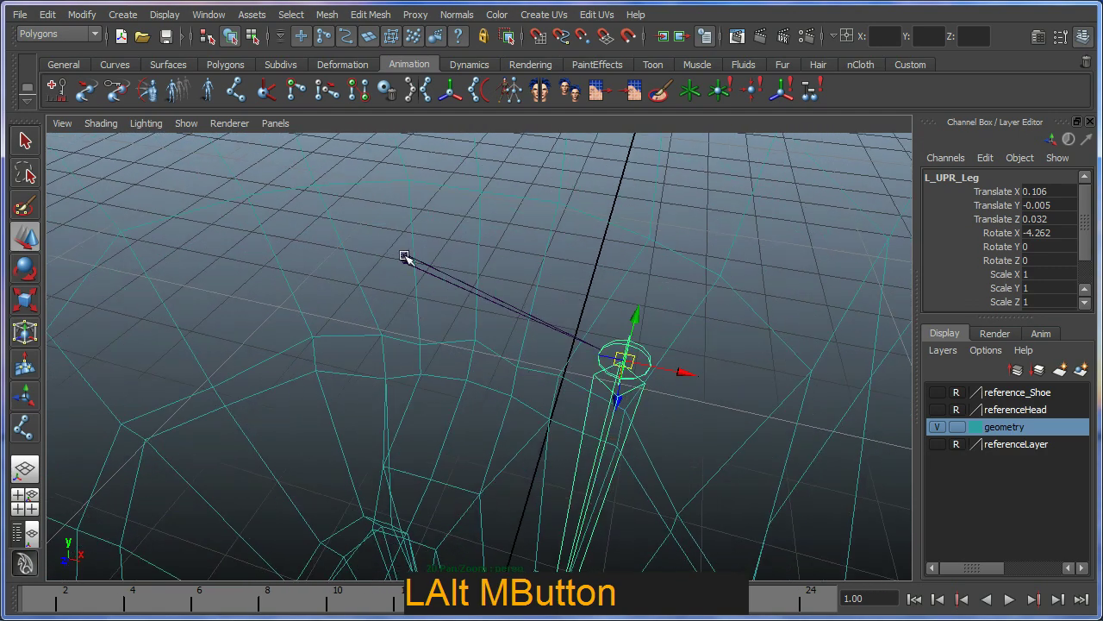
Step: Try moving the Hips joint with the leg chain attached, and undo the move
left_click(406, 256)
left_click_drag(406, 256, 425, 298)
key("ctrl+z")
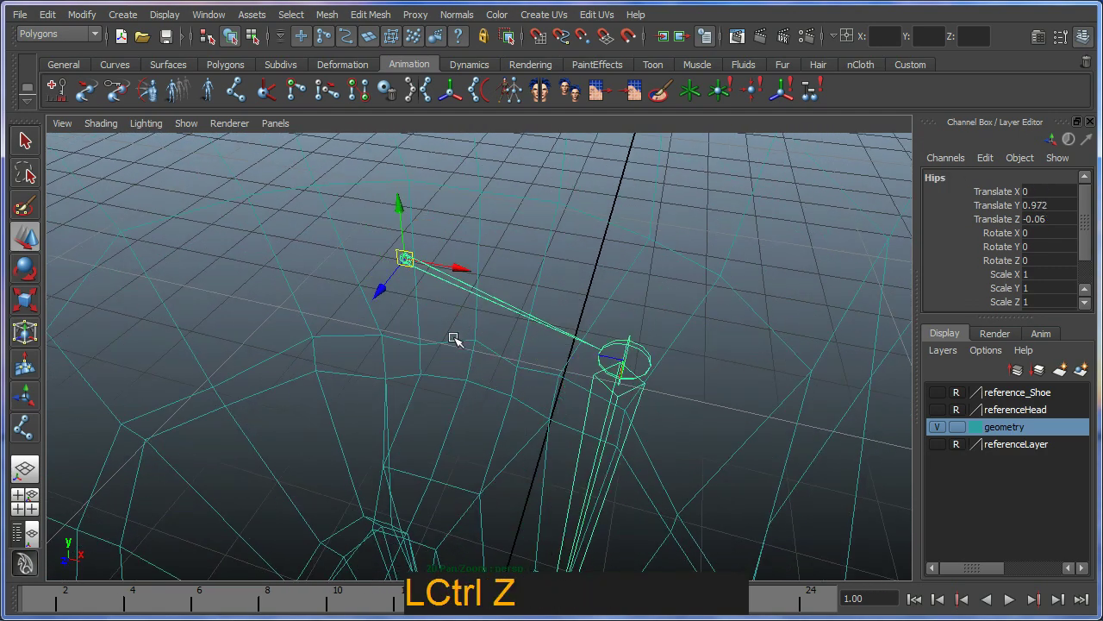
key("ctrl+2")
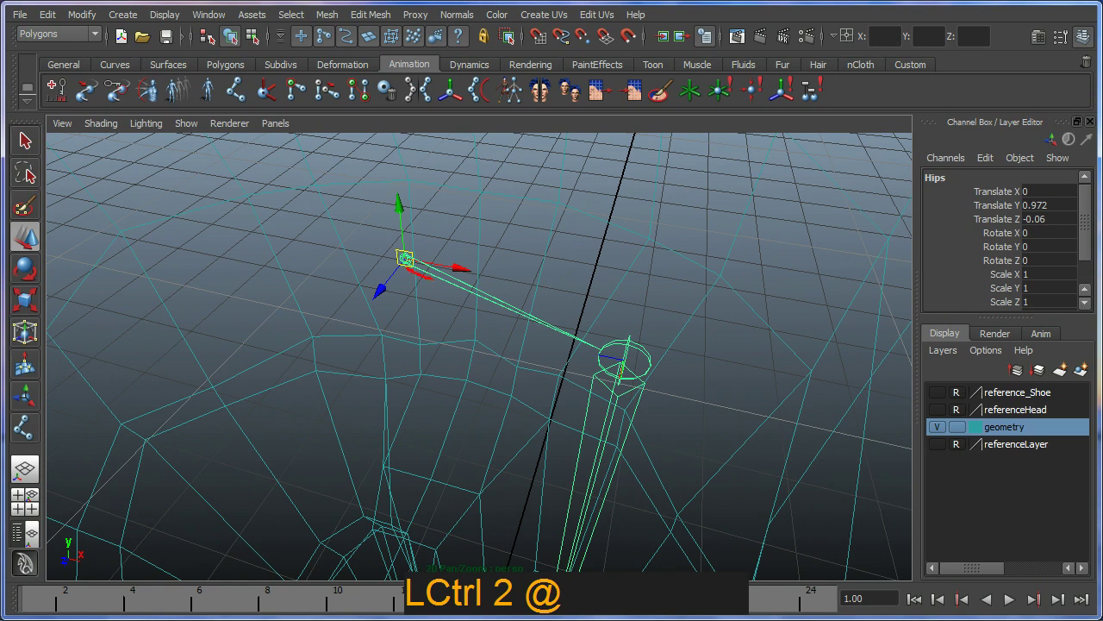
mouse_move(599, 355)
left_mouse_down()
mouse_move(473, 247)
mouse_move(385, 199)
left_mouse_up()
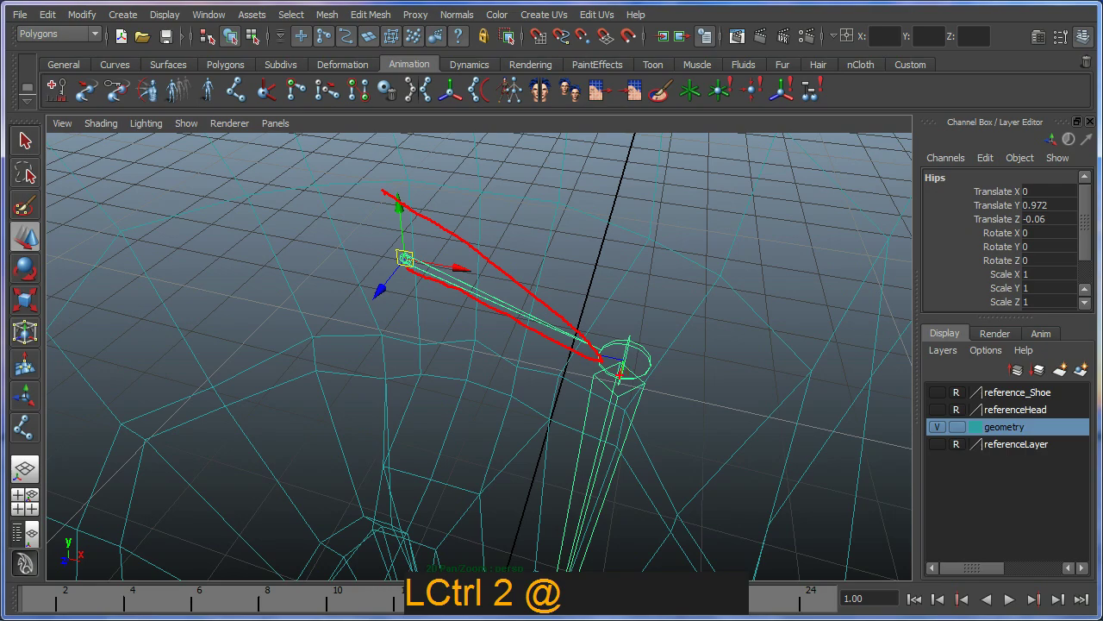
key("Escape")
Step: Undo the parenting of L_UPR_Leg to Hips
right_click_drag(451, 345, 510, 388, "alt")
left_click_drag(509, 389, 495, 352, "alt")
key("Down")
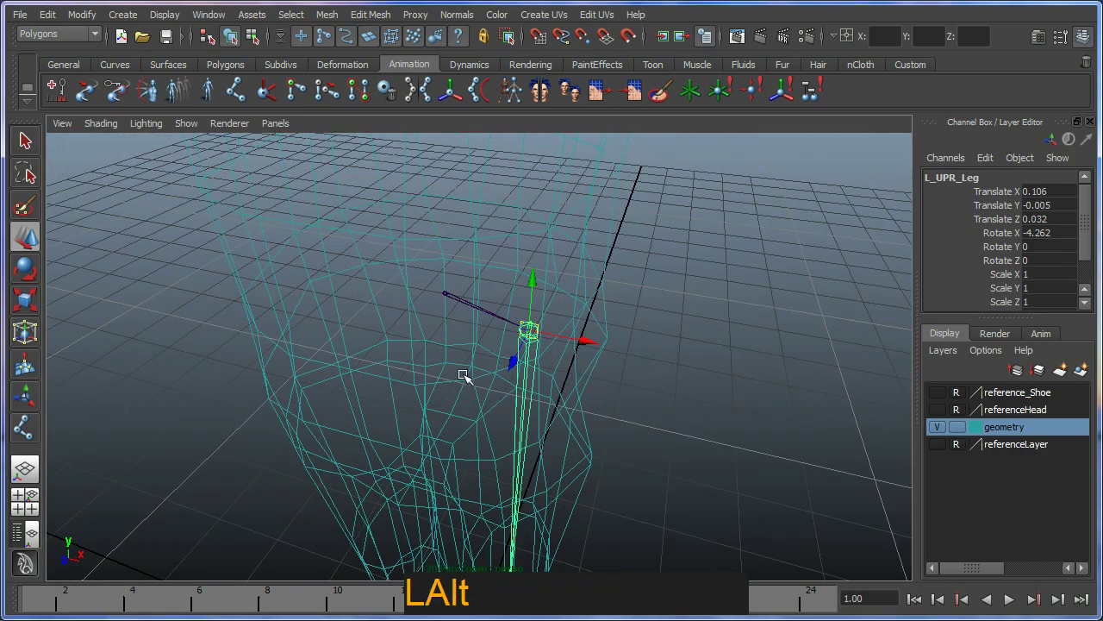
right_click_drag(463, 376, 461, 320, "alt")
key("z")
Step: Parent L_UPR_Leg under Hips in the Outliner and expand the Hips hierarchy to check it
left_click_drag(461, 320, 487, 353, "alt")
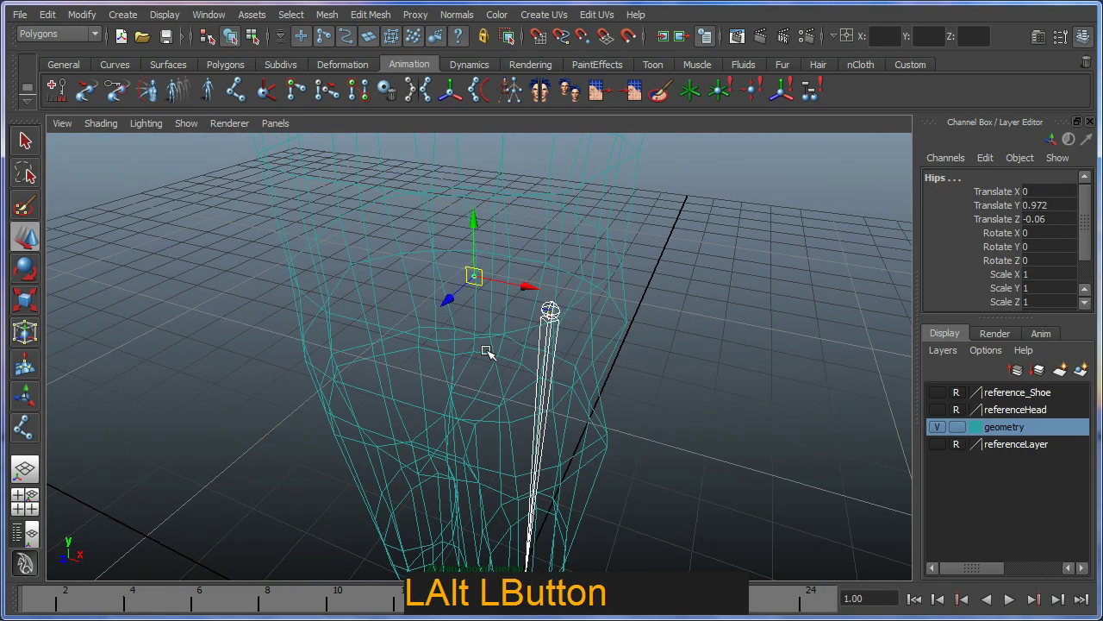
left_click(209, 15)
left_click(237, 139)
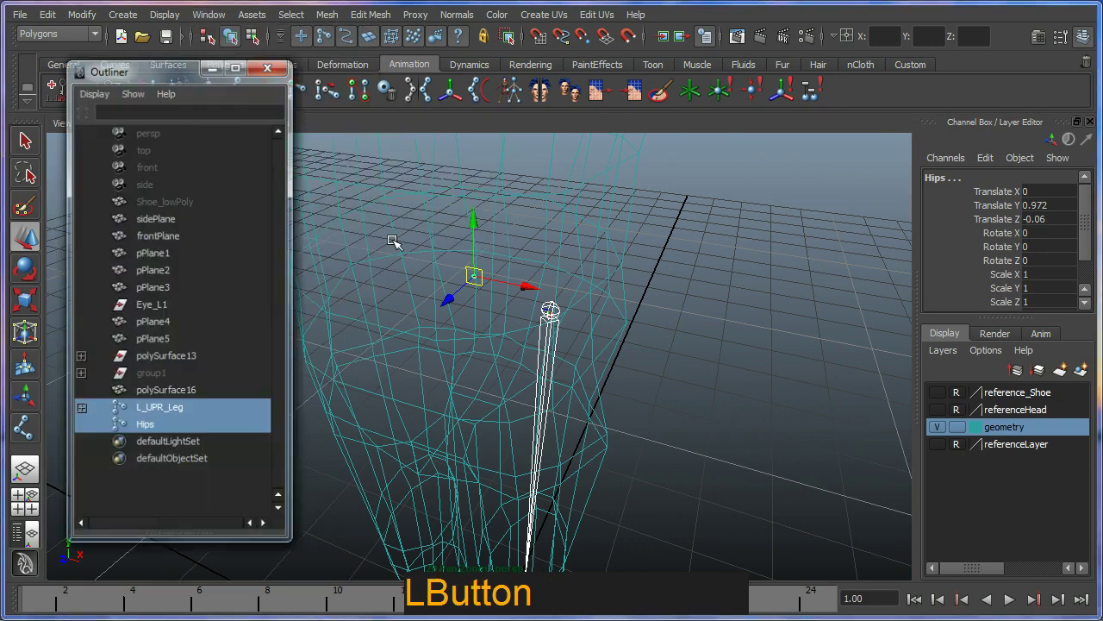
left_click(145, 425)
left_click(164, 412)
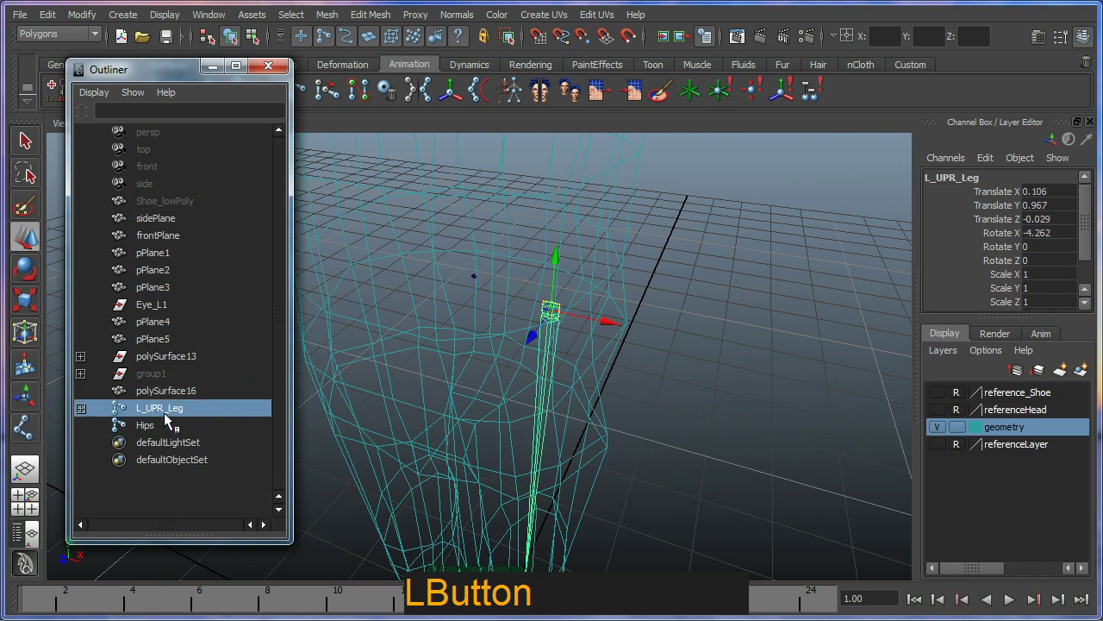
mouse_move(164, 412)
middle_mouse_down()
mouse_move(227, 423)
mouse_move(169, 424)
middle_mouse_up()
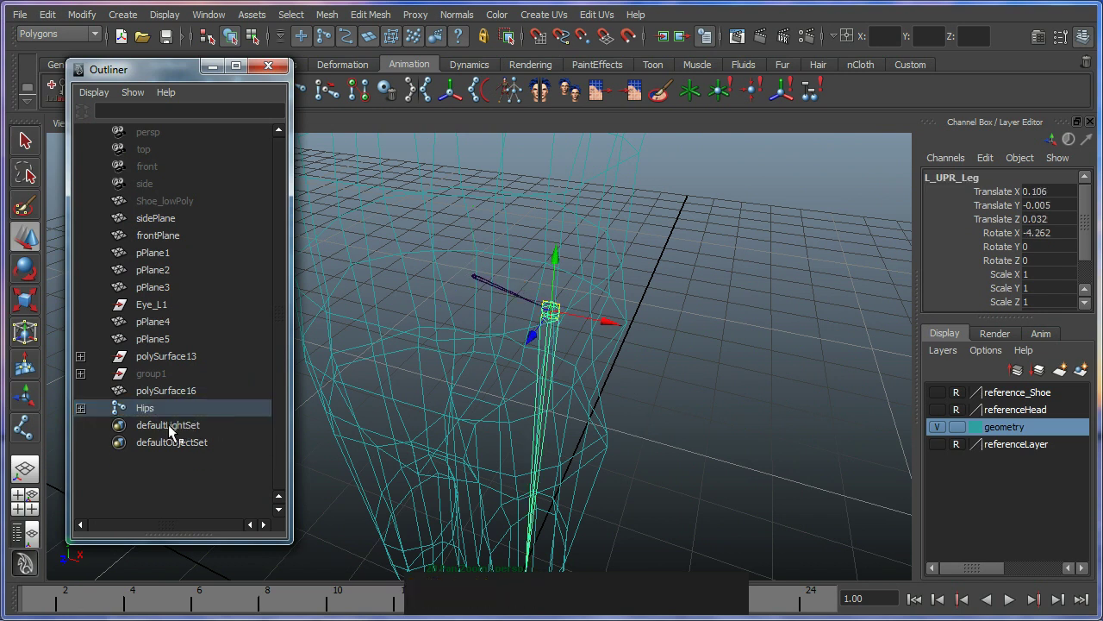
left_click(81, 407)
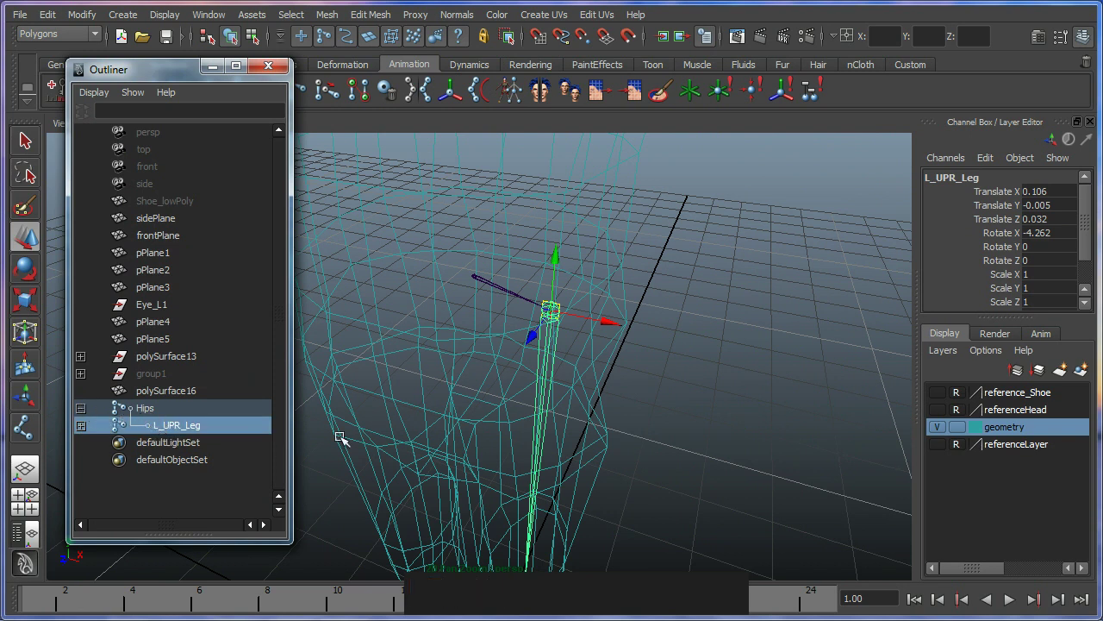
left_click(268, 66)
Step: Examine the connected hips and left leg joint chain from several angles
left_click_drag(586, 360, 463, 313, "alt")
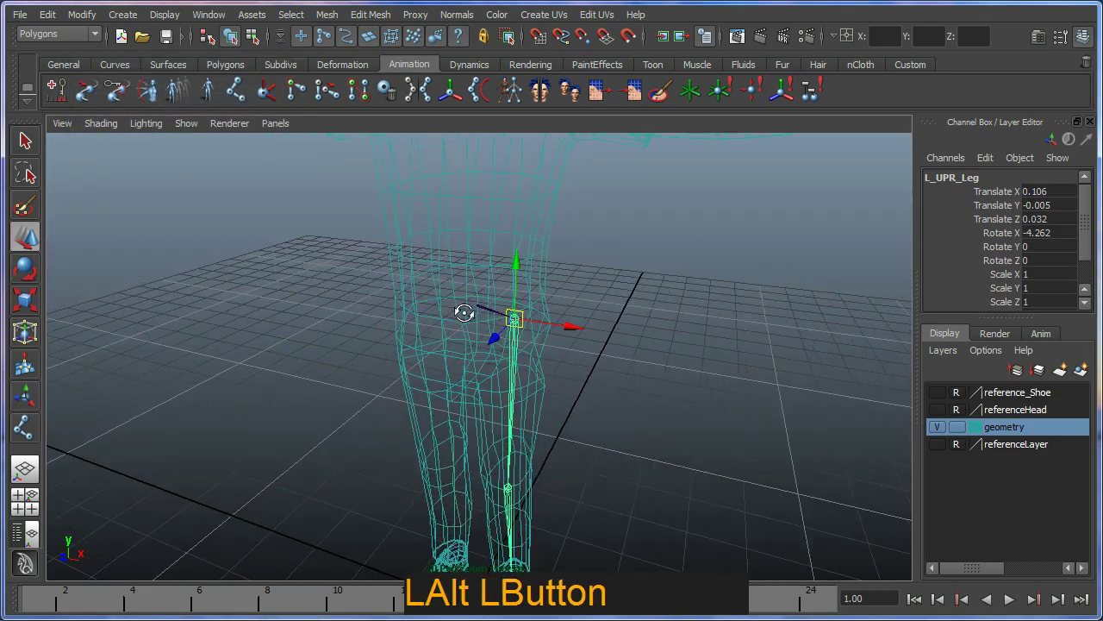
right_click_drag(463, 313, 488, 313, "alt")
middle_click_drag(488, 314, 456, 313, "alt")
left_click_drag(456, 313, 428, 394, "alt")
middle_click_drag(429, 394, 493, 394, "alt")
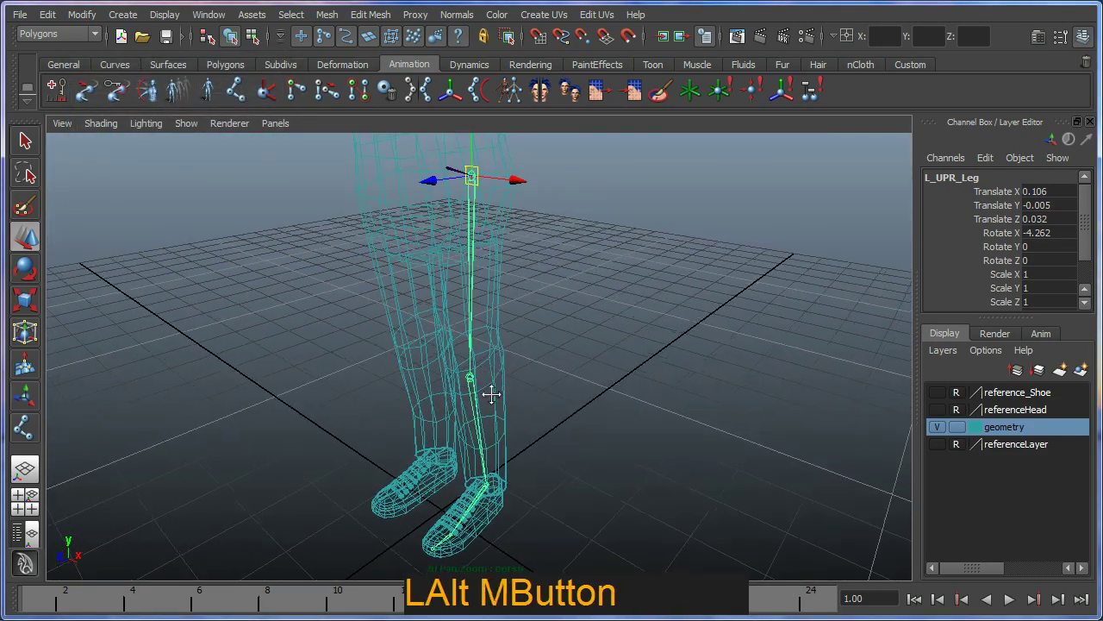
right_click_drag(492, 394, 503, 425, "alt")
middle_click_drag(502, 425, 532, 382, "alt")
left_click_drag(532, 382, 494, 333, "alt")
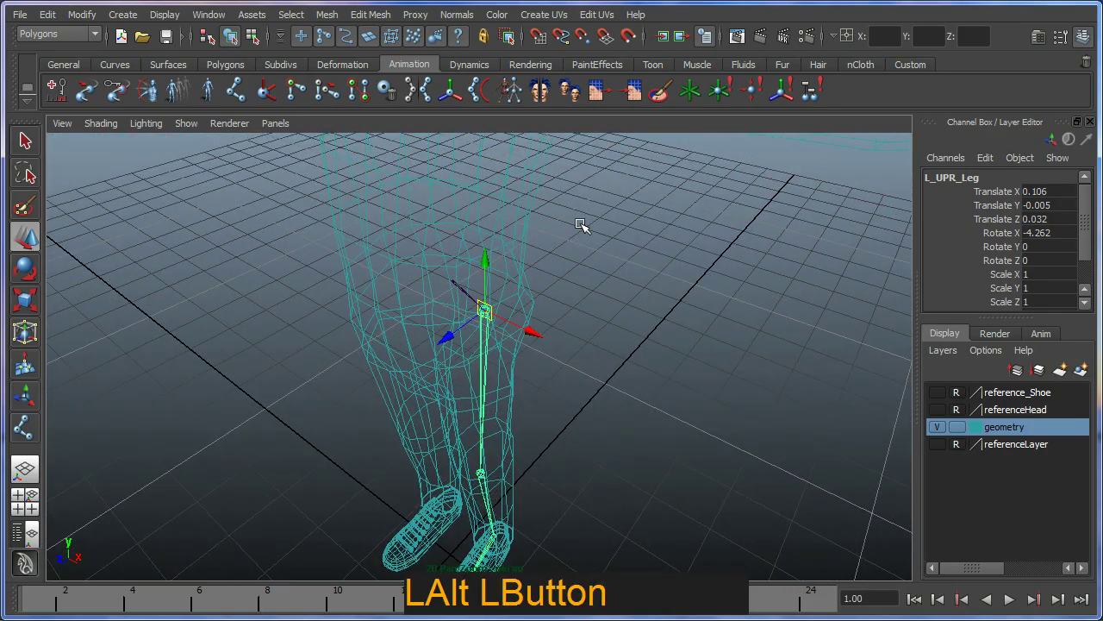
Step: Try to mirror the left leg joint chain starting from L_UPR_Leg, and undo the result
left_click(573, 295)
left_click(484, 331)
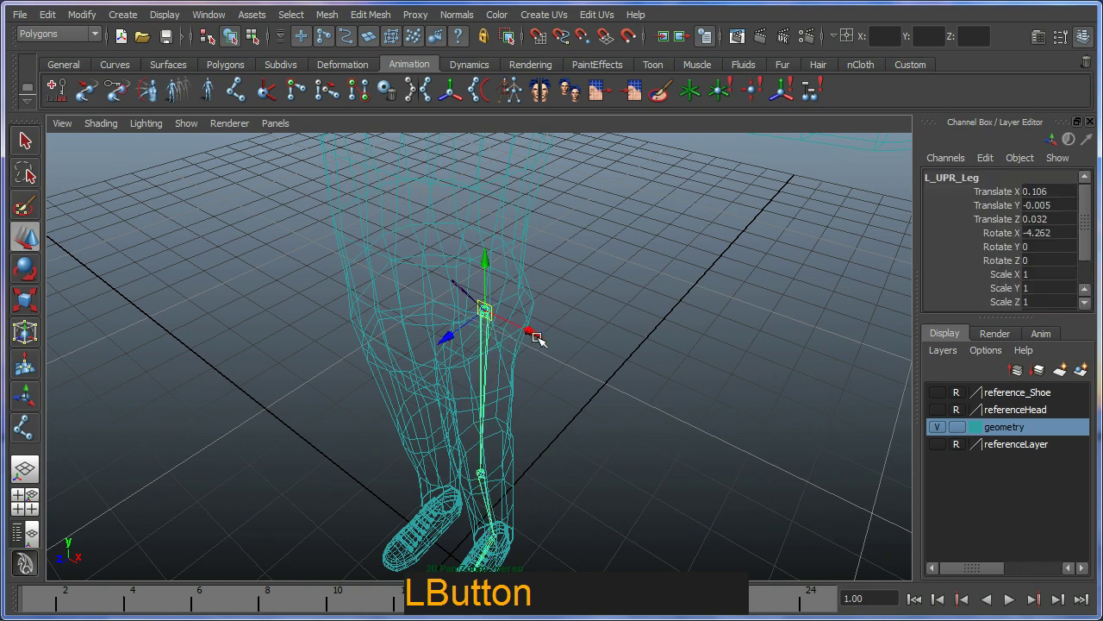
left_click_drag(537, 337, 558, 317, "alt")
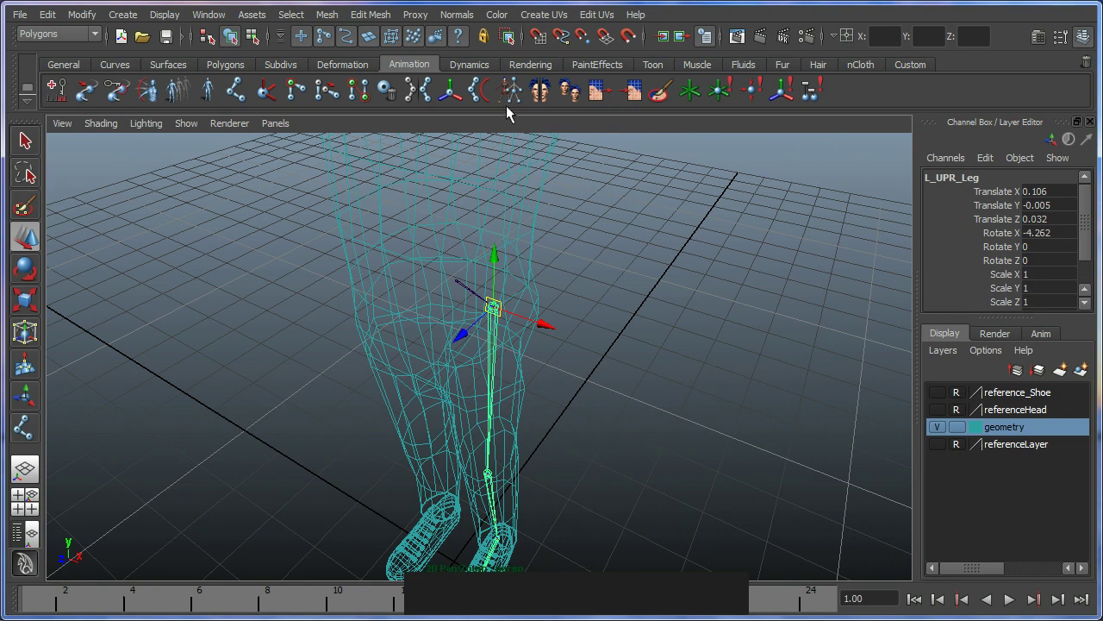
left_click(427, 97)
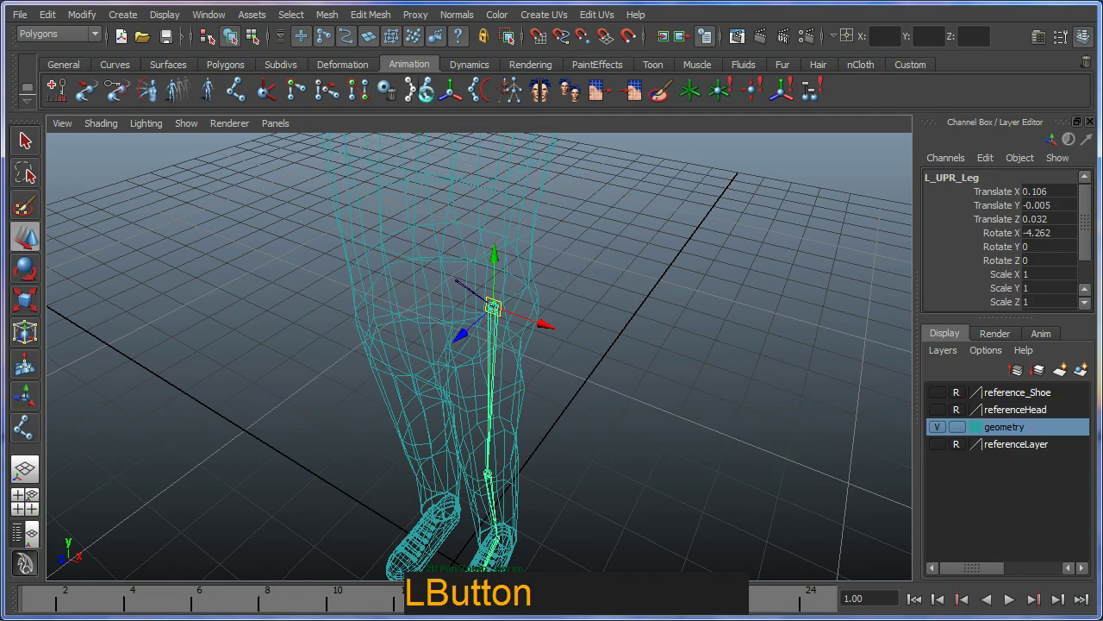
left_click_drag(509, 349, 473, 371, "alt")
key("ctrl+z")
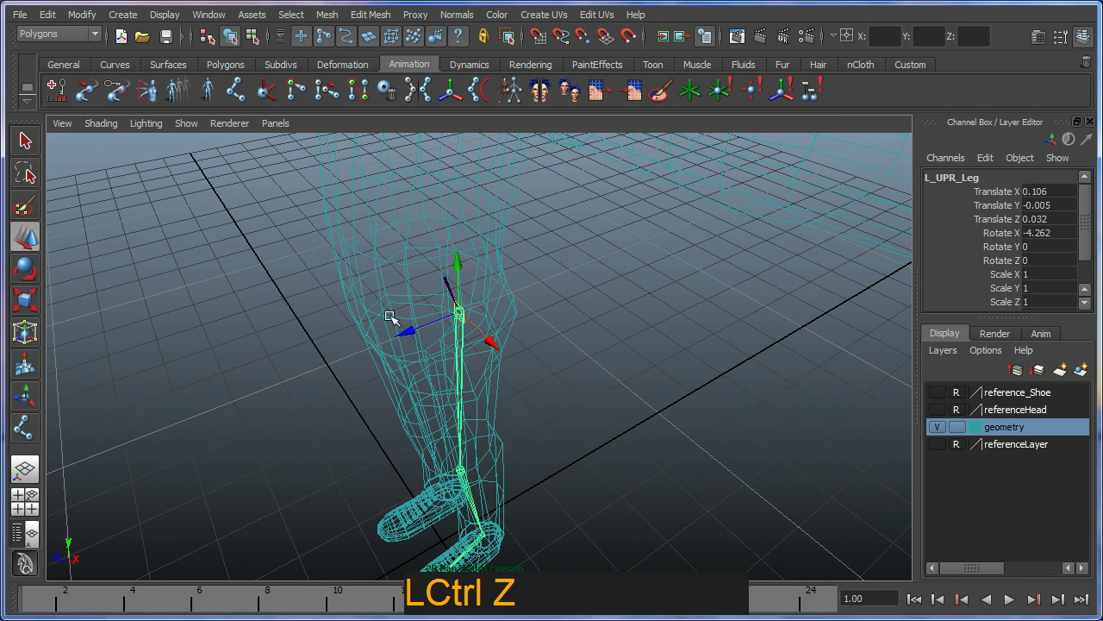
Step: Switch to the Animation menu set and open the Mirror Joint options for L_UPR_Leg
left_click(94, 35)
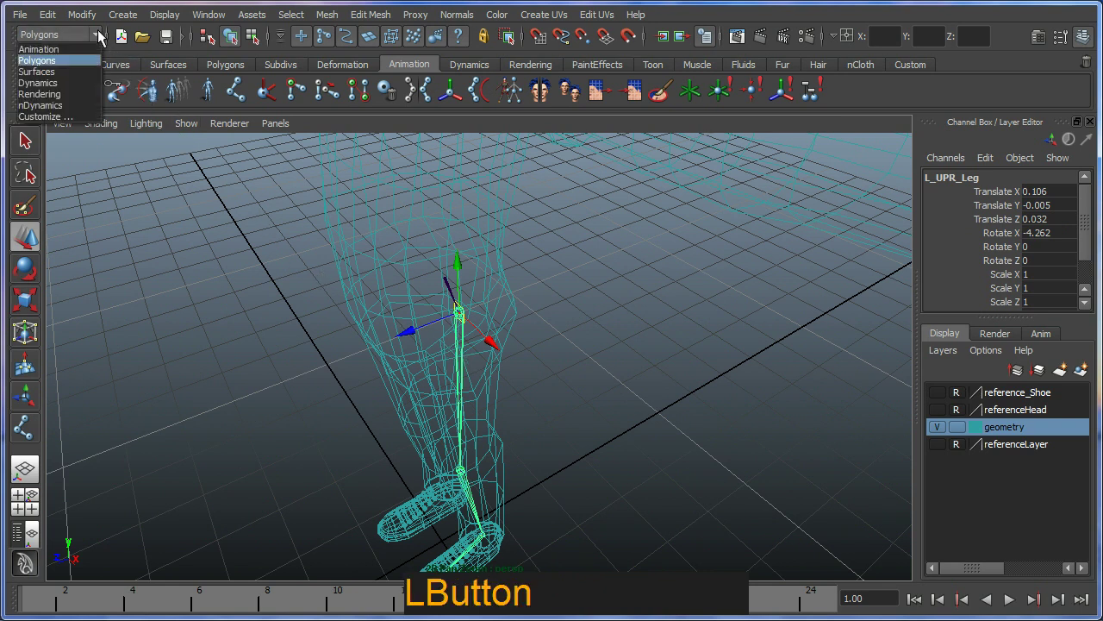
left_click(84, 47)
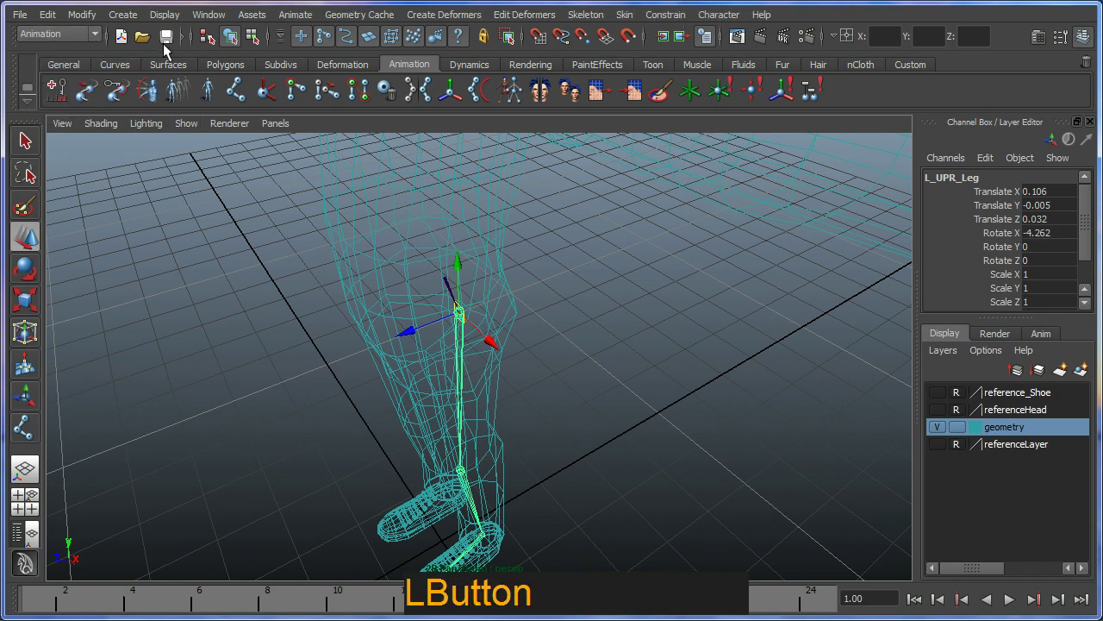
left_click(600, 18)
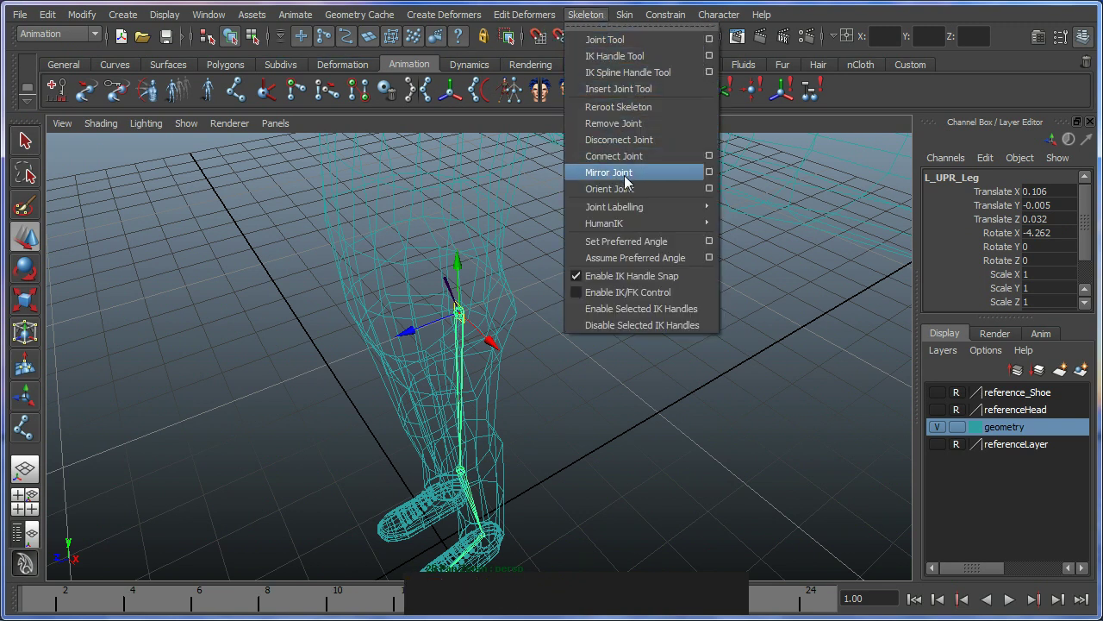
left_click(710, 172)
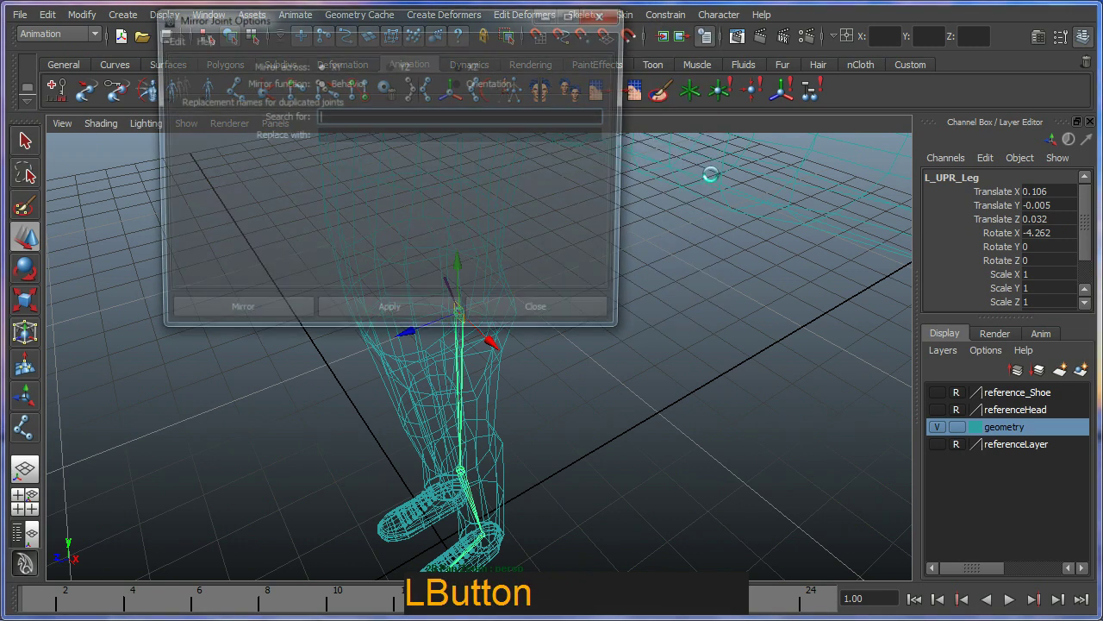
left_click_drag(490, 22, 874, 31)
Step: Set the joint mirroring to work across the YZ plane
middle_click_drag(539, 236, 470, 267, "alt")
left_click_drag(470, 267, 423, 244, "alt")
middle_click_drag(422, 244, 399, 245, "alt")
left_click_drag(399, 244, 419, 247, "alt")
mouse_move(419, 246)
right_mouse_down("alt")
mouse_move(393, 253)
mouse_move(407, 264)
right_mouse_up("alt")
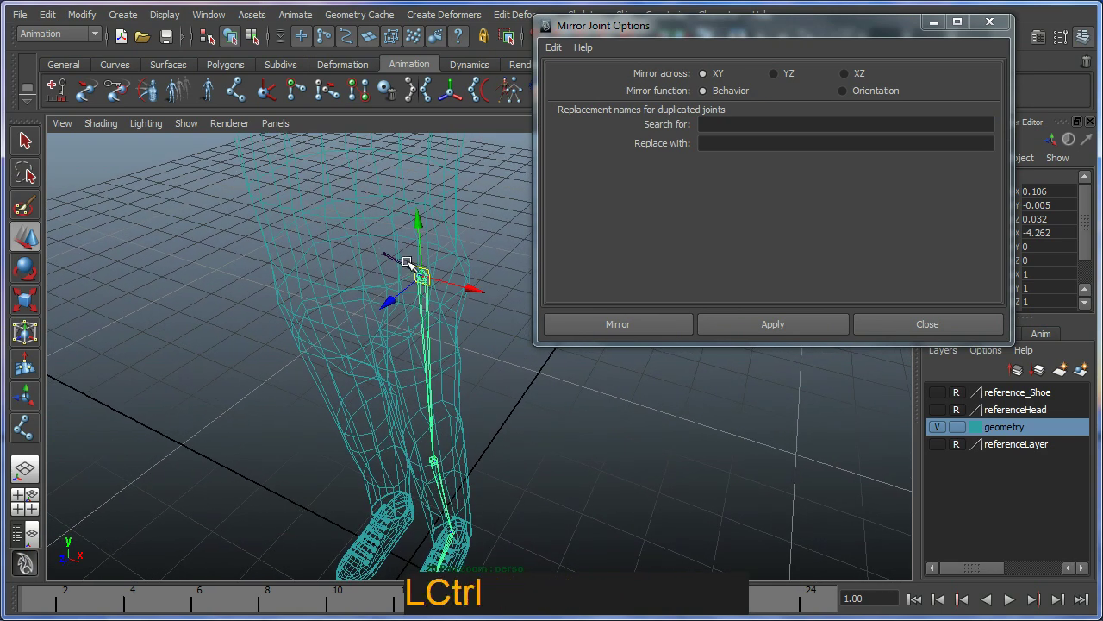
key("ctrl+2")
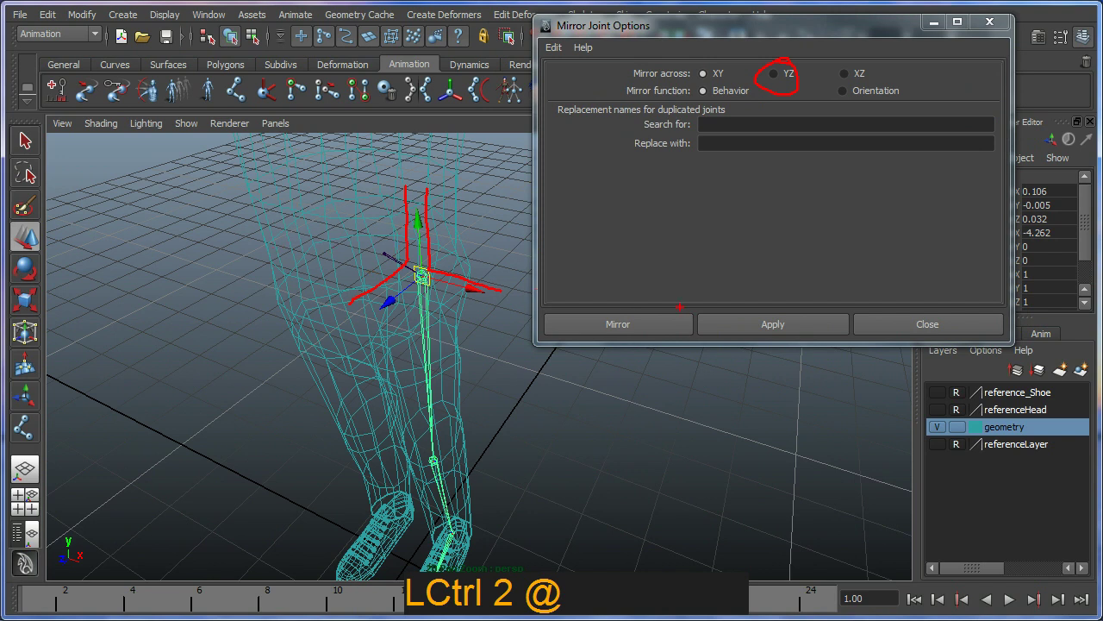
key("Escape")
left_click(774, 73)
left_click(750, 124)
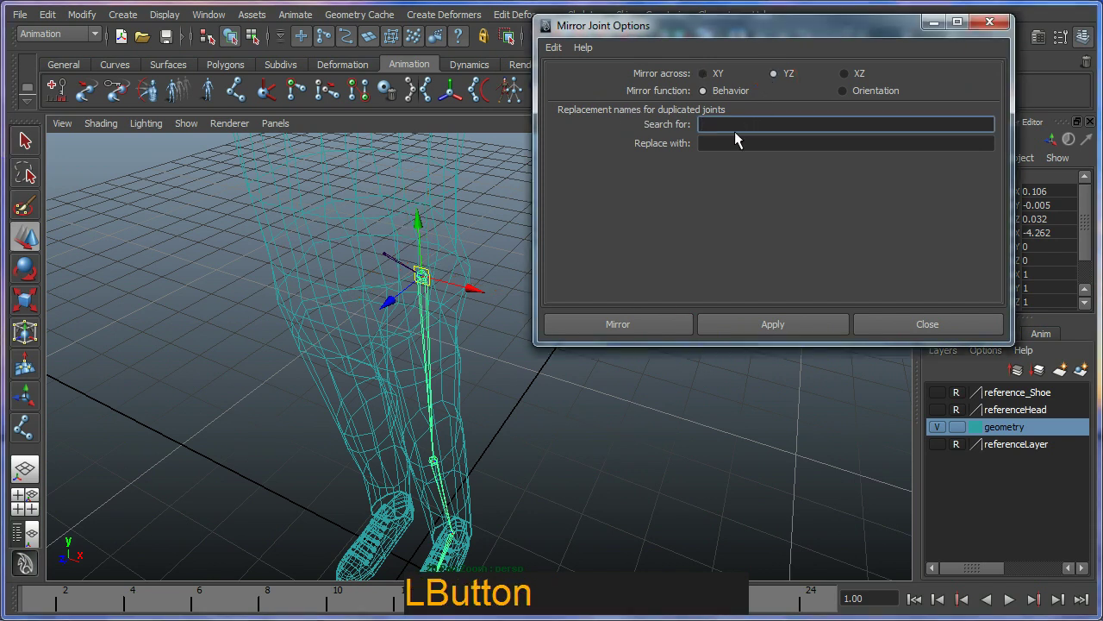
left_click_drag(766, 33, 630, 26)
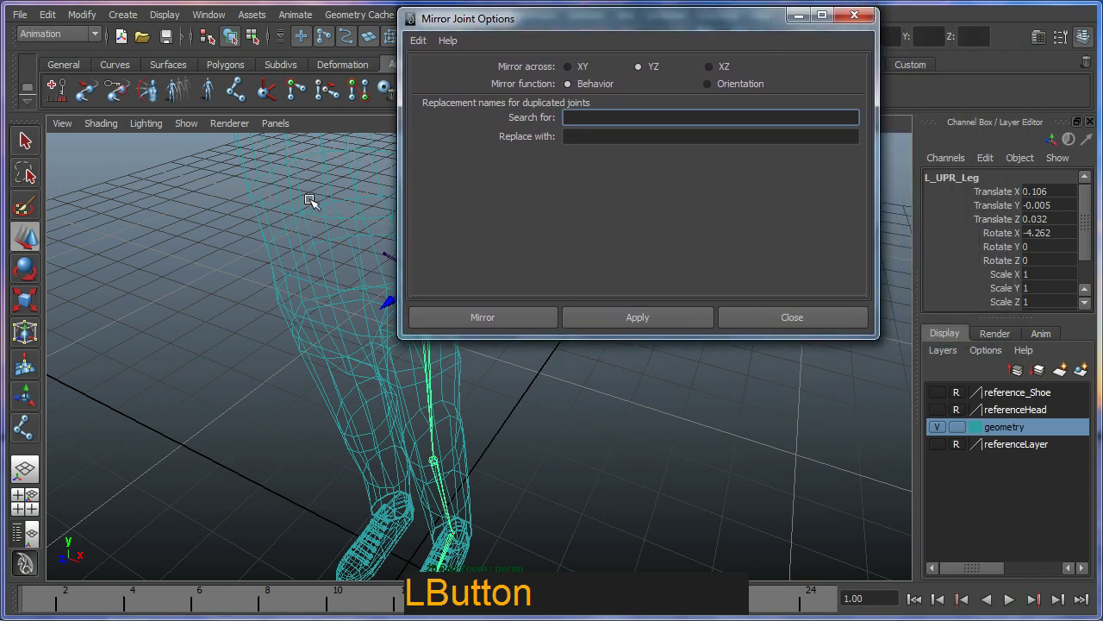
Step: Mirror the L_UPR_Leg joint chain to the other leg, replacing L_ with R_ in the duplicated joints' names
mouse_move(320, 240)
middle_mouse_down("alt")
mouse_move(303, 239)
mouse_move(319, 223)
middle_mouse_up("alt")
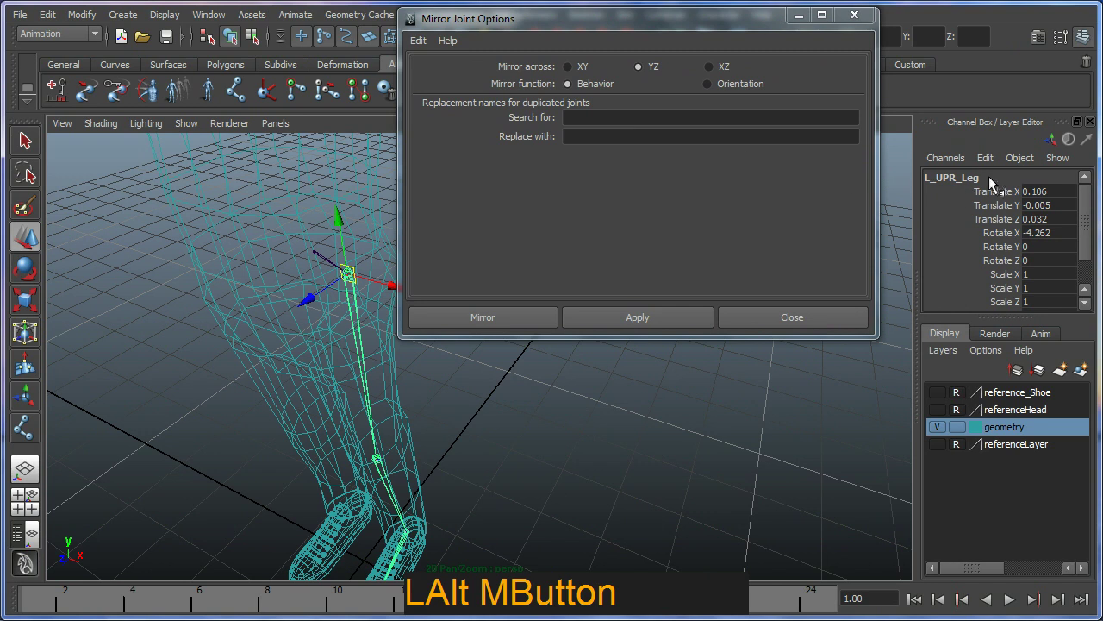
left_click(579, 117)
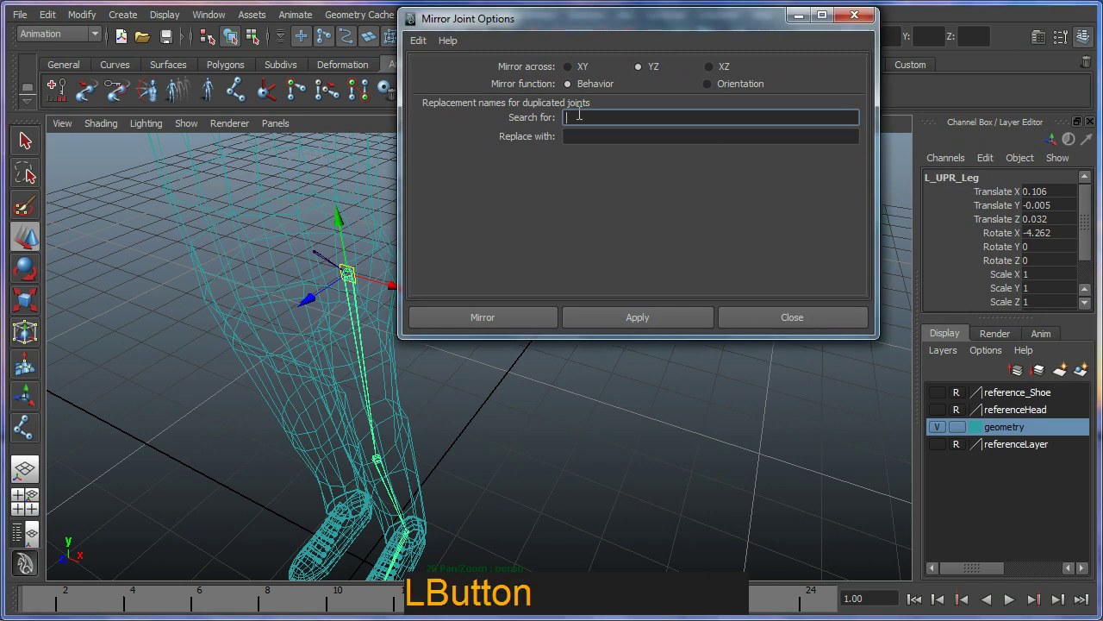
type("L_")
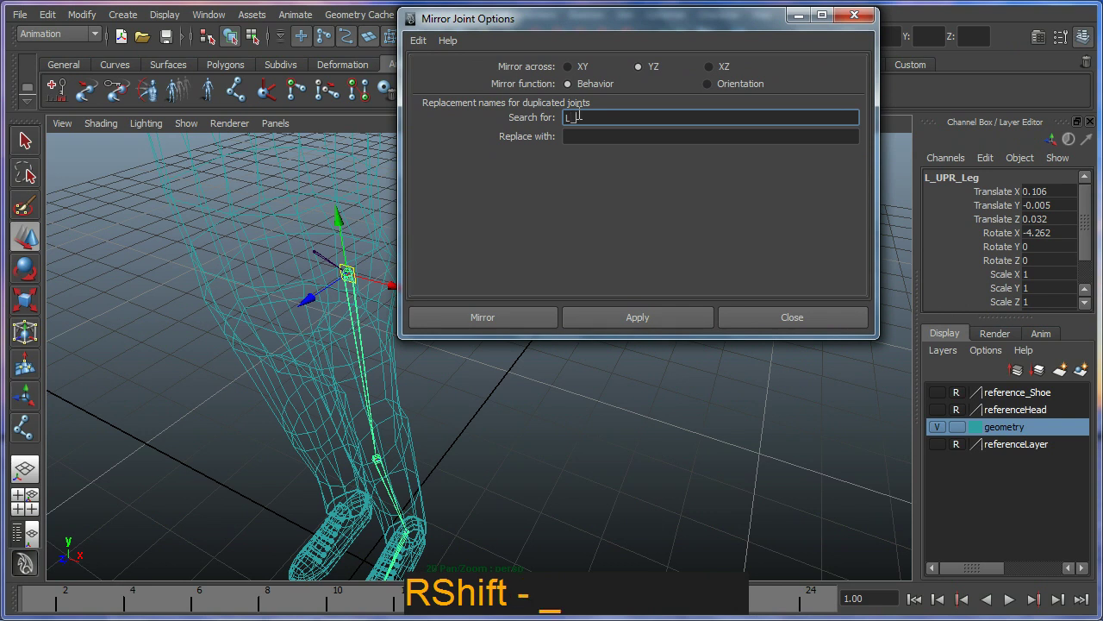
left_click(592, 136)
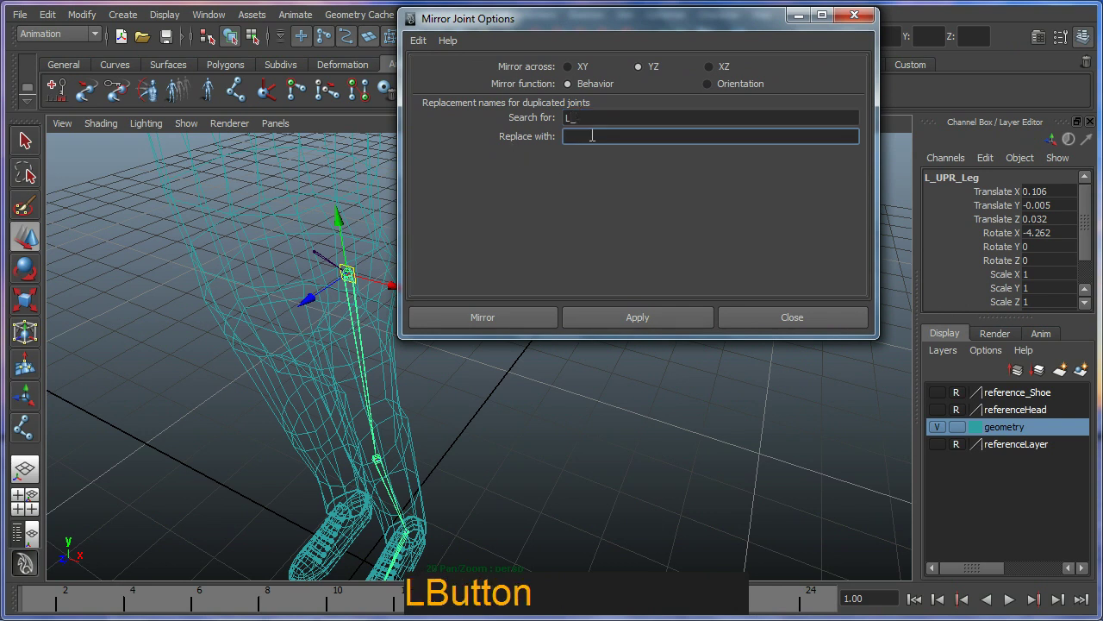
type("R_")
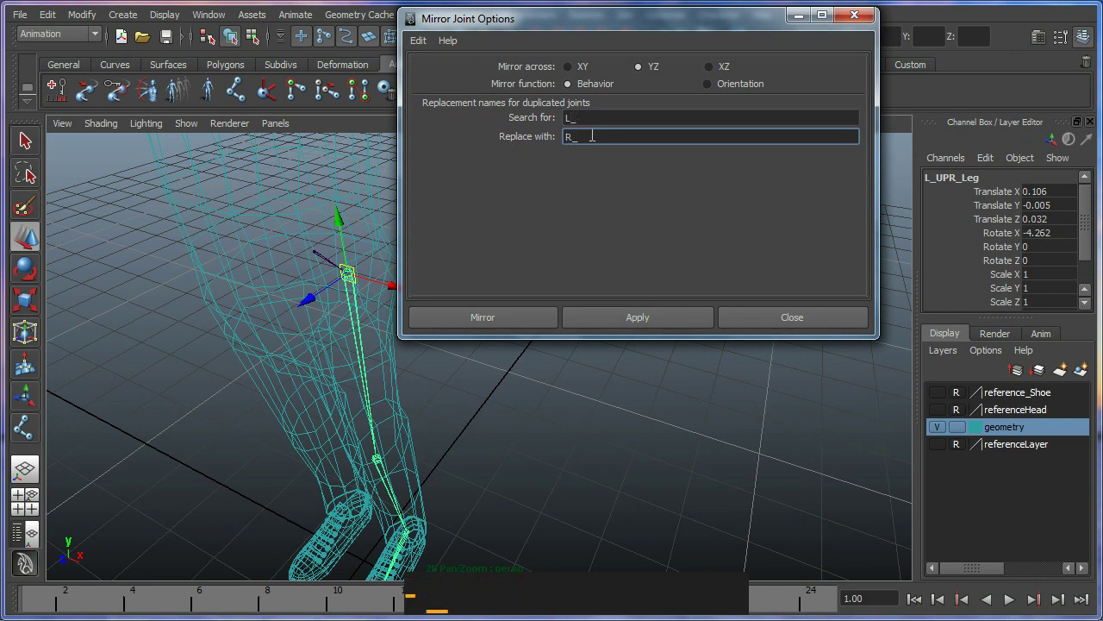
left_click(641, 323)
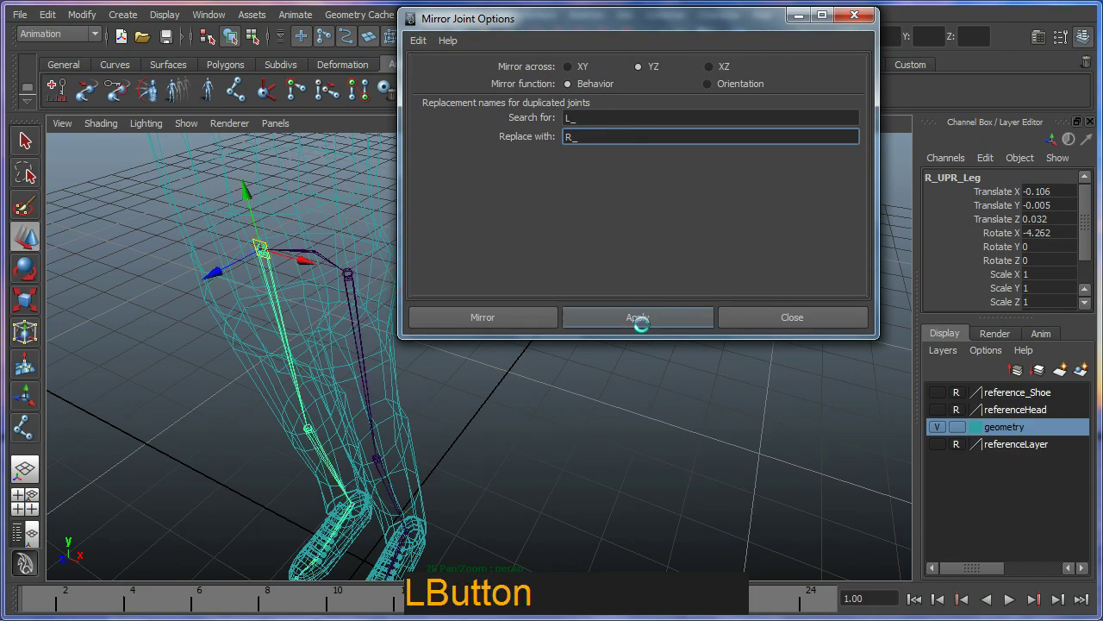
Step: Check the names of the mirrored knee and foot joints, and close the Mirror Joint options
left_click_drag(290, 485, 254, 515, "alt")
middle_click_drag(253, 515, 306, 408, "alt")
left_click_drag(306, 408, 357, 364, "alt")
middle_click_drag(356, 365, 396, 397, "alt")
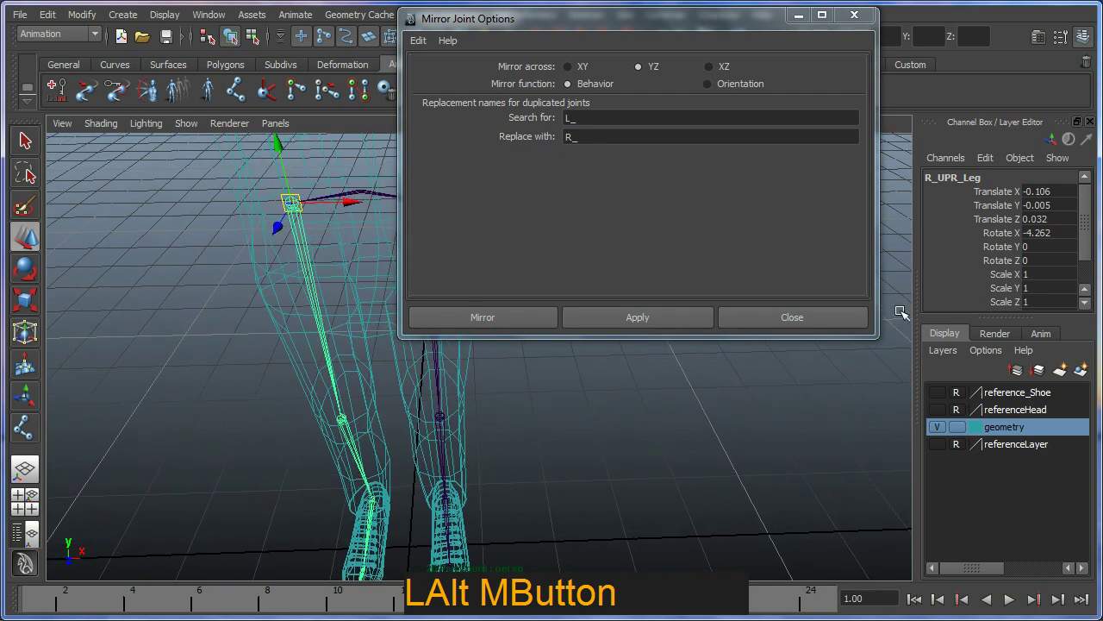
left_click(343, 418)
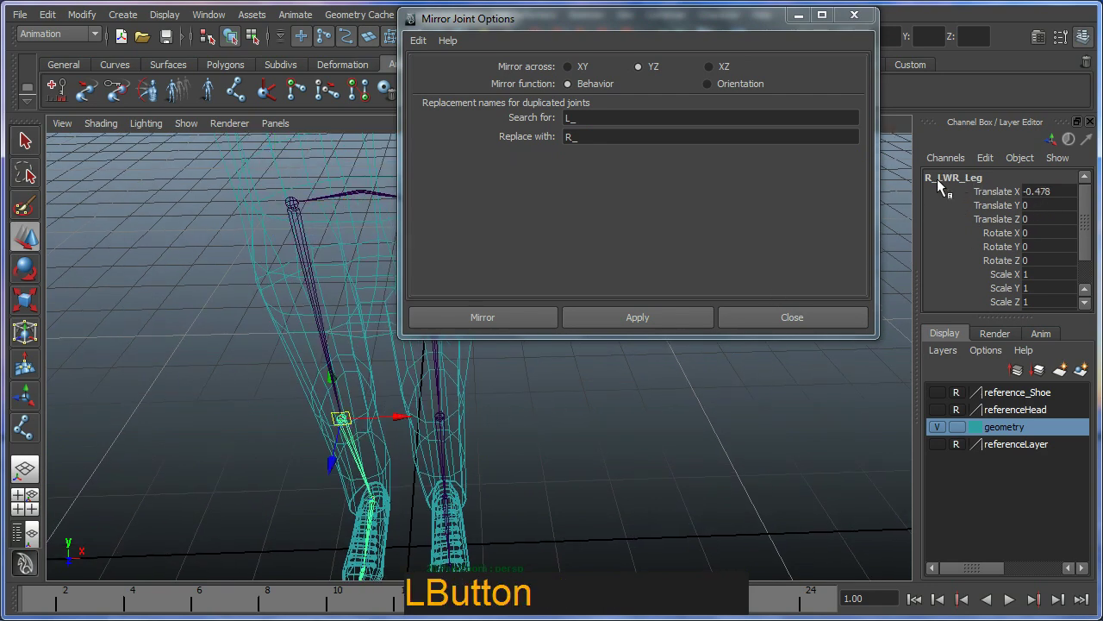
left_click(363, 516)
middle_click_drag(364, 516, 353, 435, "alt")
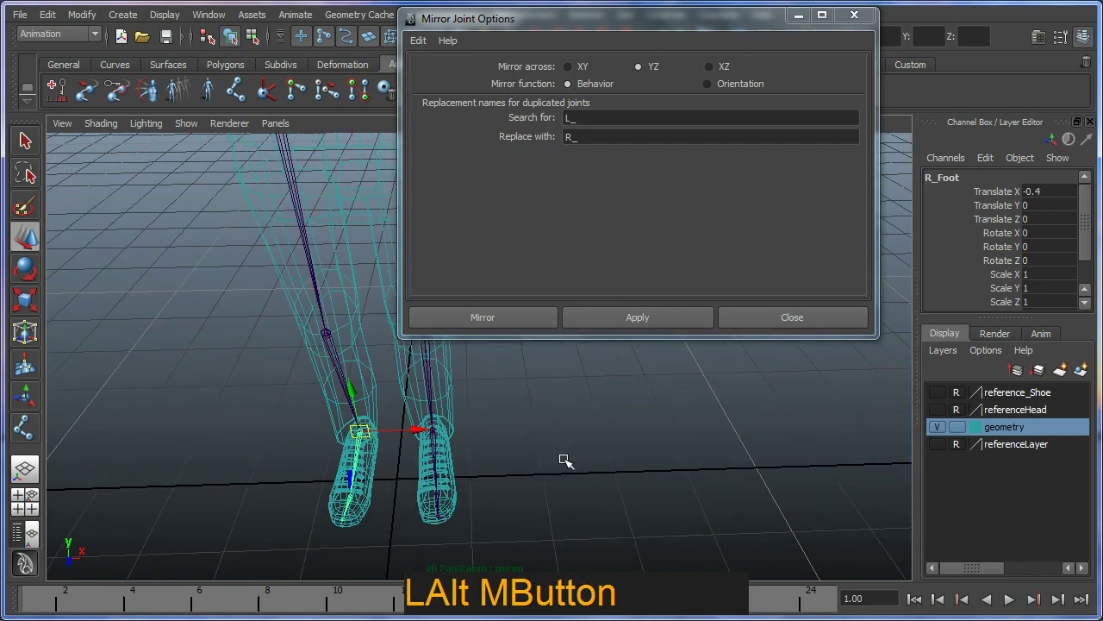
middle_click_drag(565, 461, 320, 377, "alt")
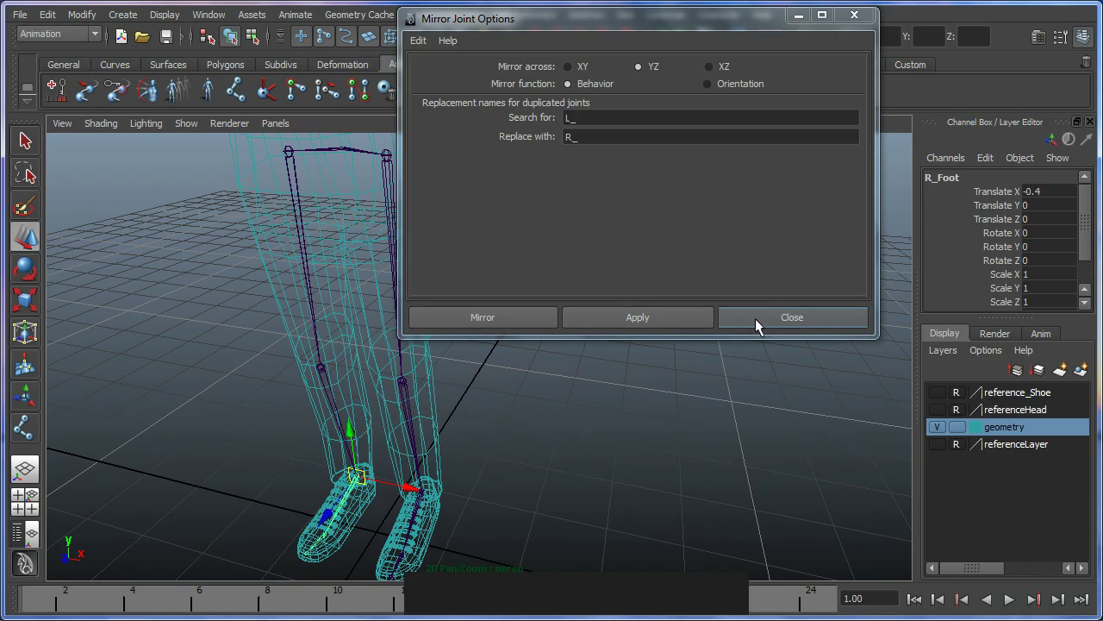
left_click(755, 318)
Step: Examine both leg joint chains and the whole character from several angles
right_click_drag(517, 389, 522, 350, "alt")
middle_click_drag(522, 350, 495, 328, "alt")
left_click_drag(495, 327, 501, 345, "alt")
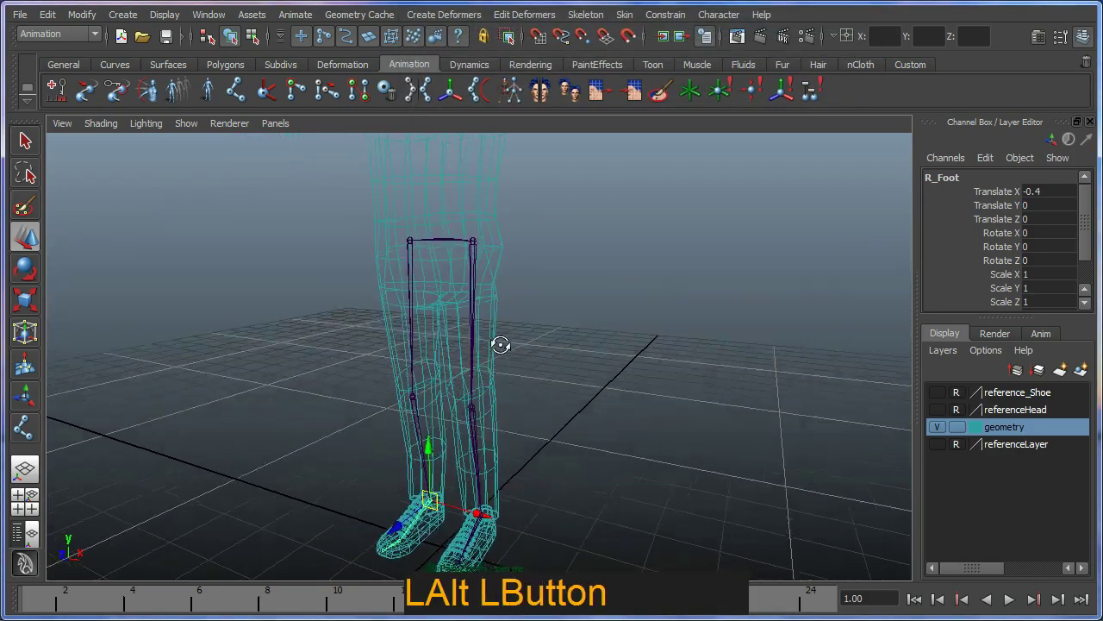
right_click_drag(501, 345, 485, 328, "alt")
left_click_drag(486, 328, 511, 339, "alt")
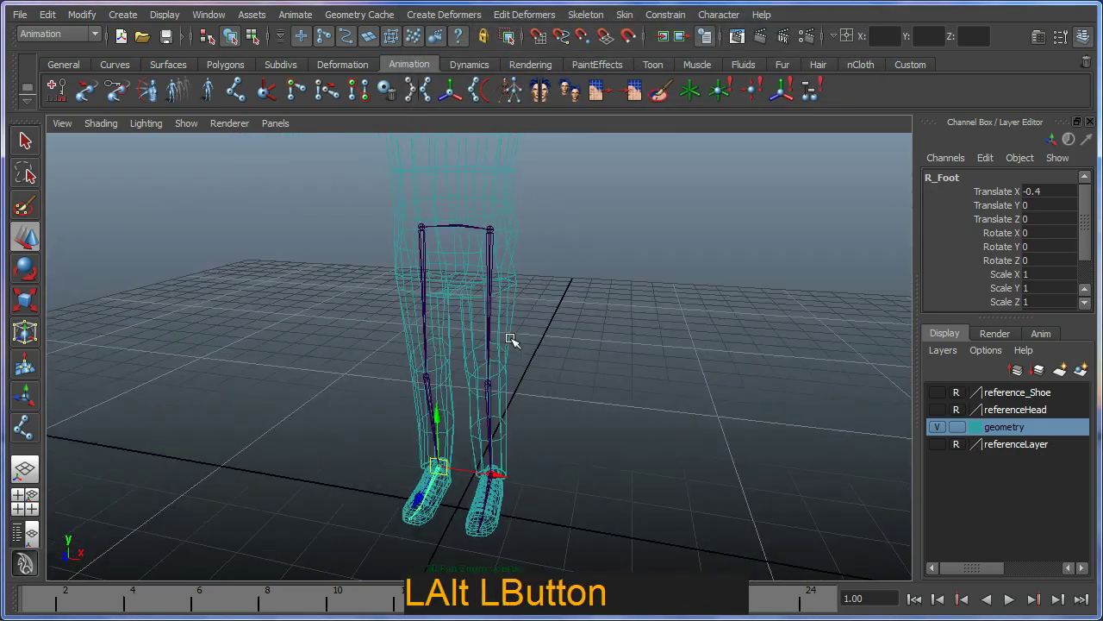
middle_click_drag(511, 339, 529, 424, "alt")
left_click_drag(529, 423, 474, 375, "alt")
right_click_drag(473, 374, 503, 397, "alt")
left_click_drag(502, 396, 604, 239, "alt")
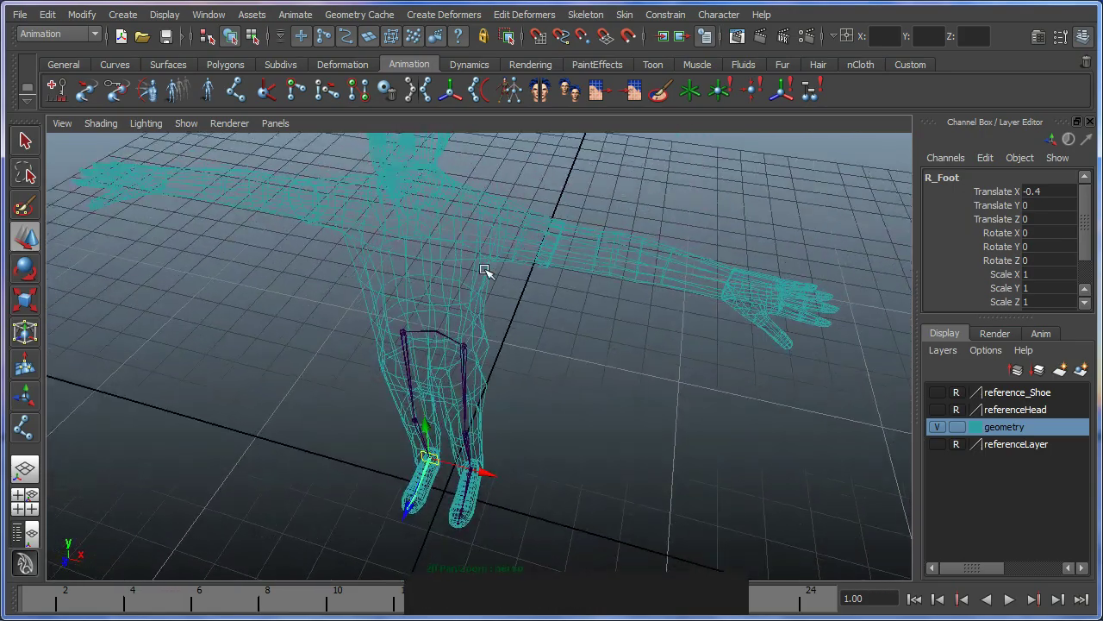
middle_click_drag(670, 320, 591, 339, "alt")
right_click_drag(591, 340, 561, 301, "alt")
left_click_drag(561, 301, 568, 285, "alt")
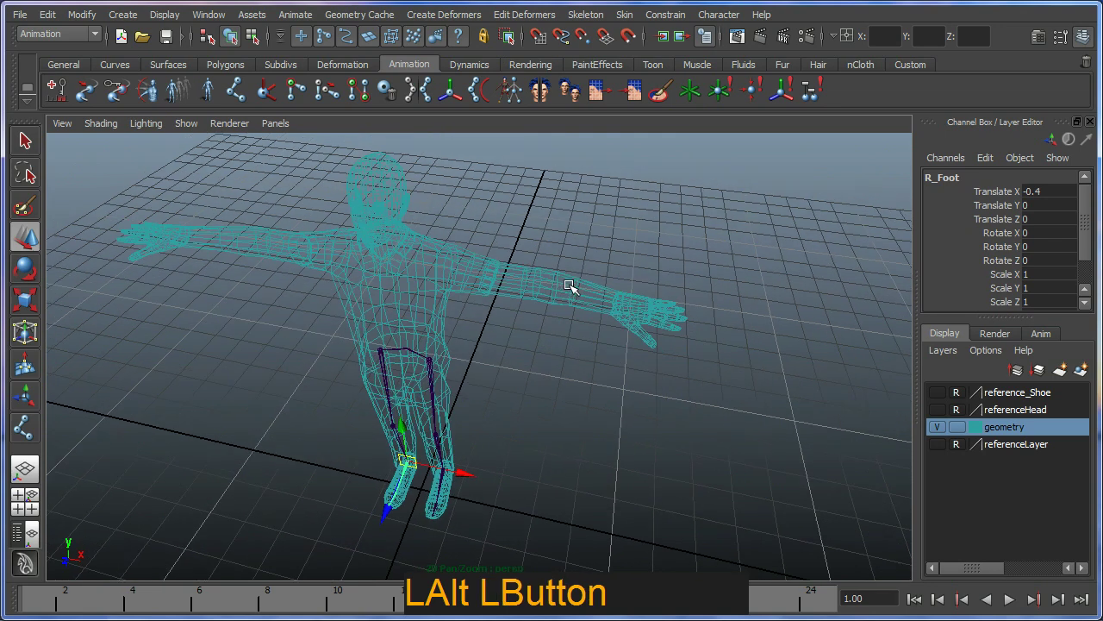
Step: In the orthographic top view, draw a four-joint chain along the character's left arm from shoulder through elbow and wrist to hand
left_click(276, 124)
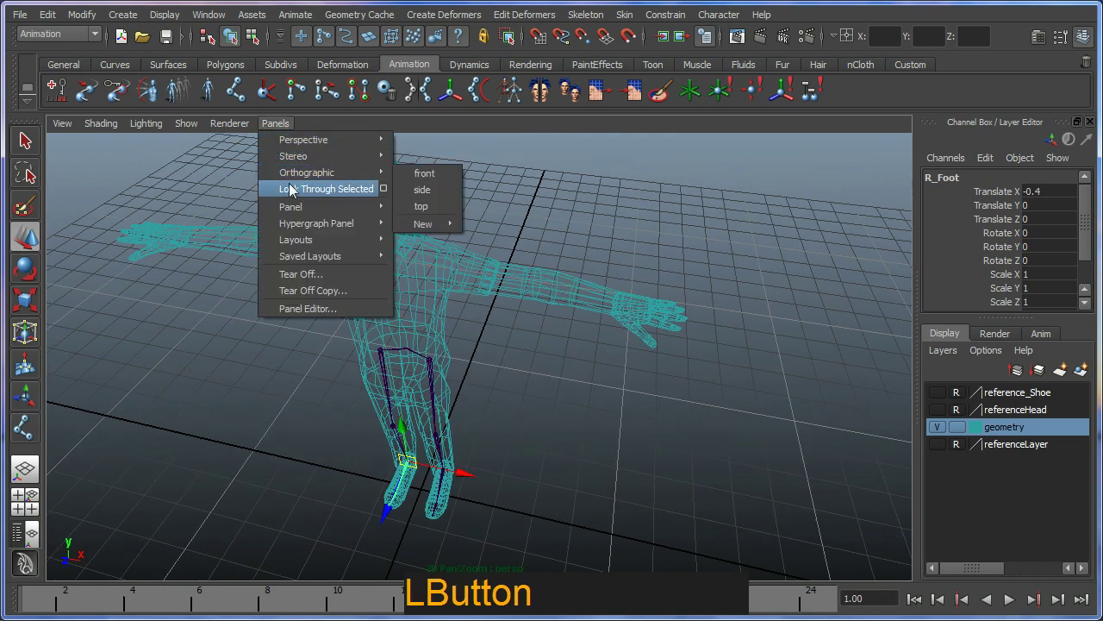
mouse_move(312, 175)
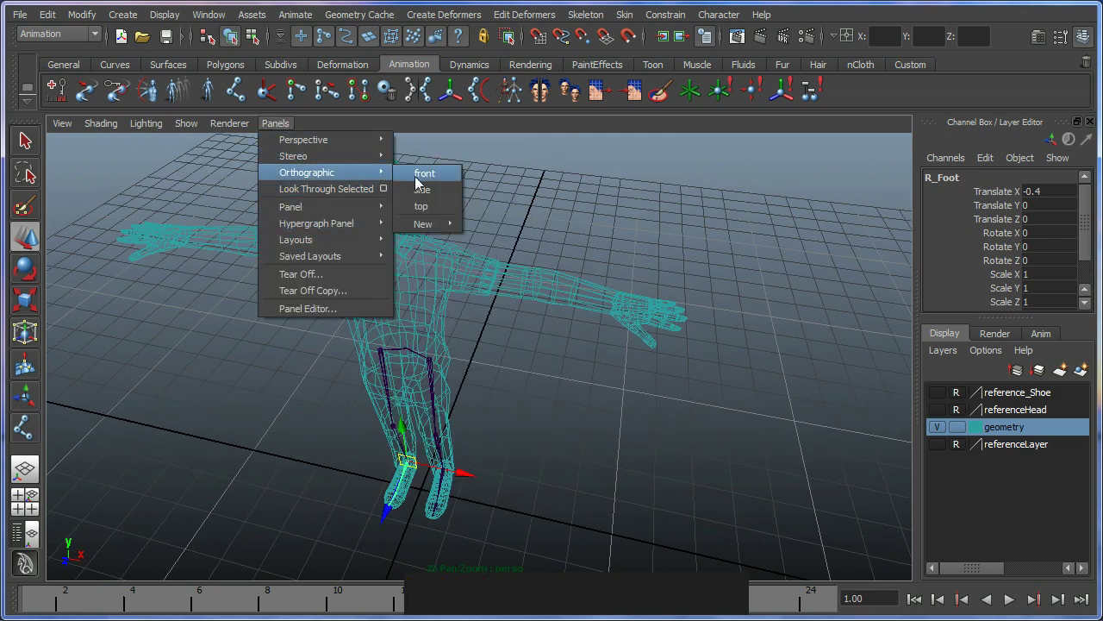
left_click(421, 207)
middle_click_drag(449, 311, 486, 327, "alt")
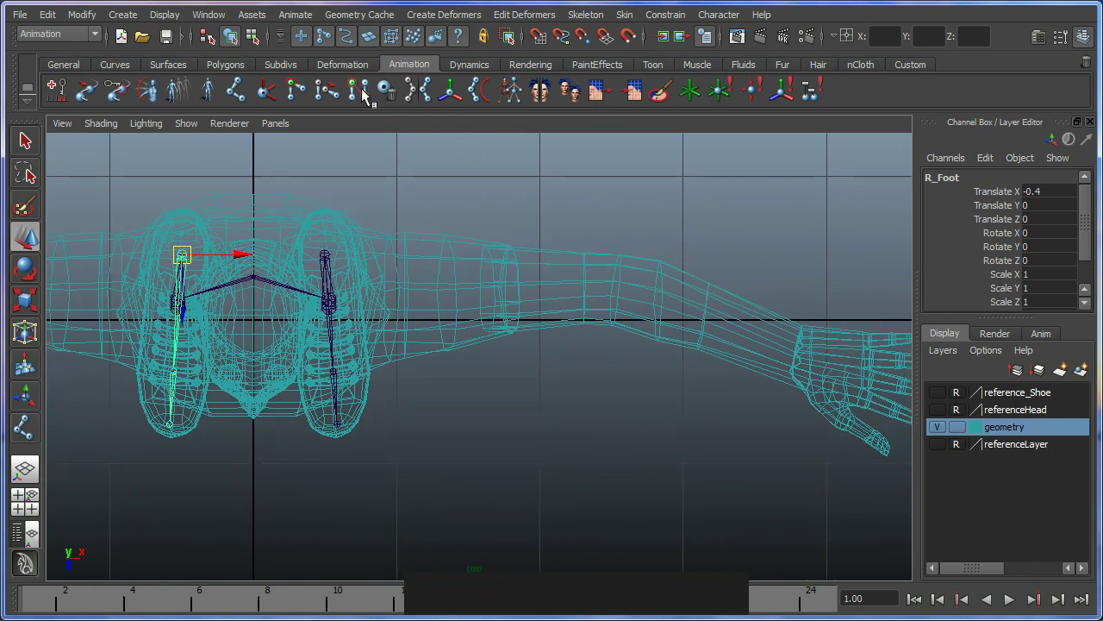
left_click(236, 90)
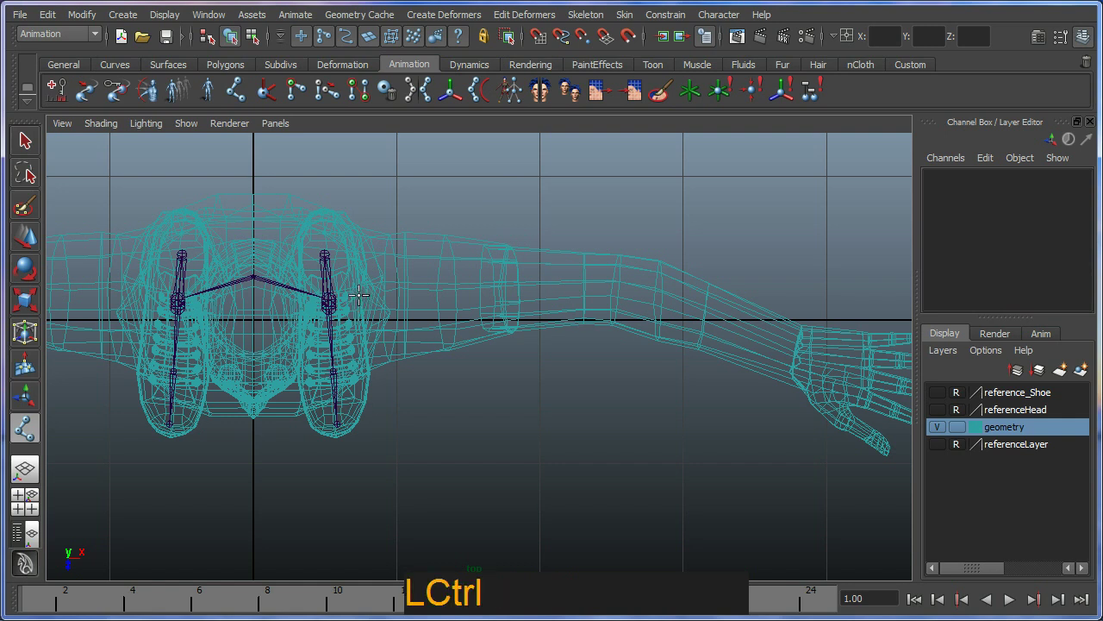
key("ctrl+2")
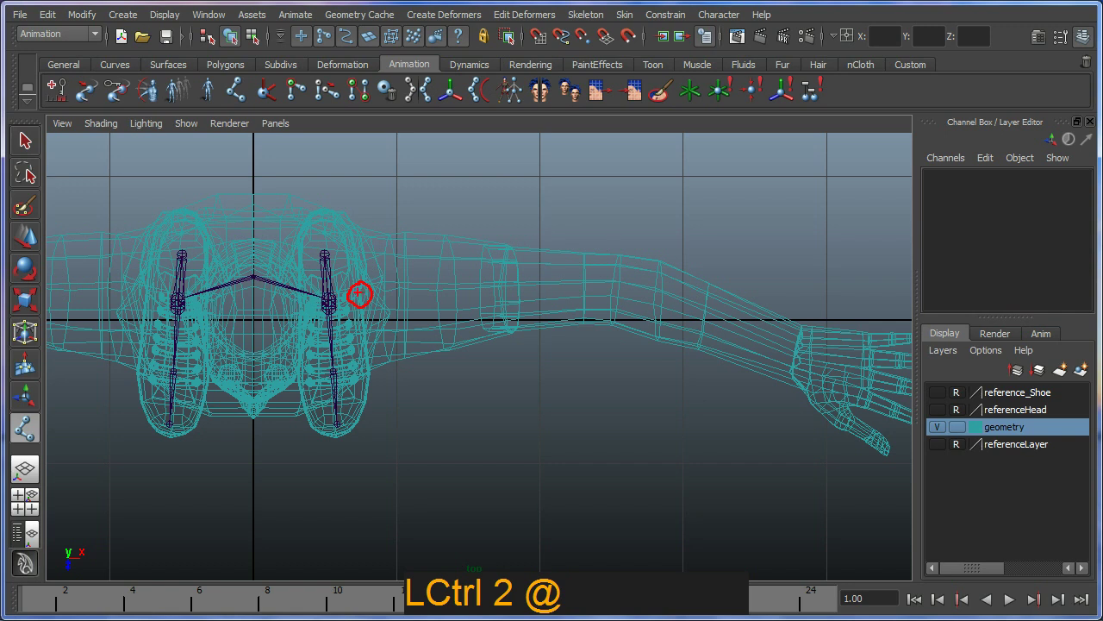
left_click_drag(412, 291, 583, 288)
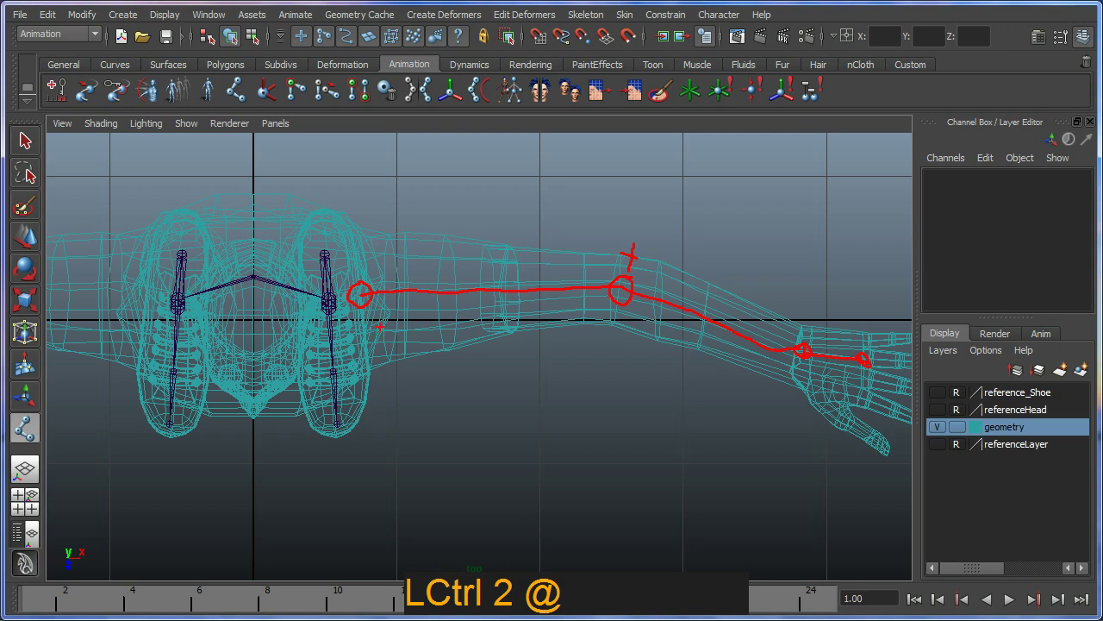
key("Escape")
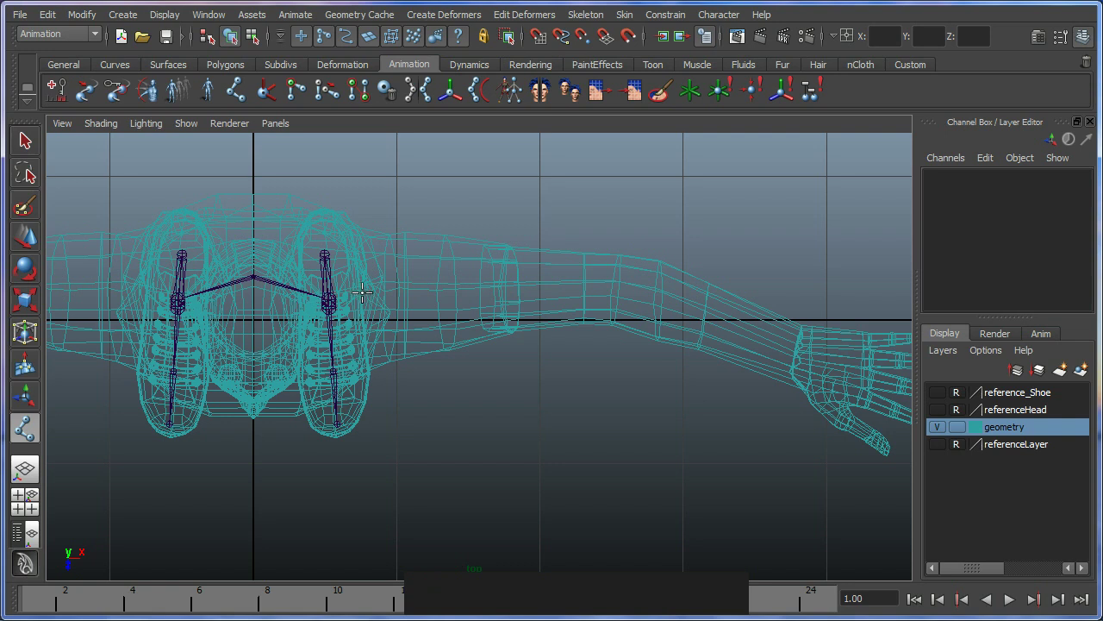
left_click(361, 294)
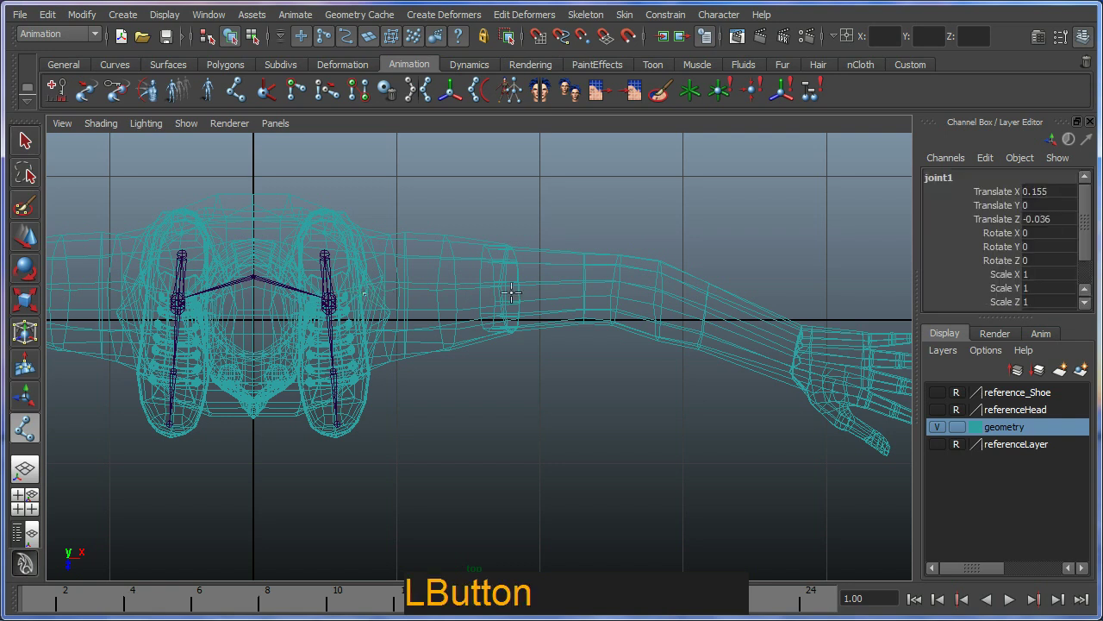
left_click(623, 275)
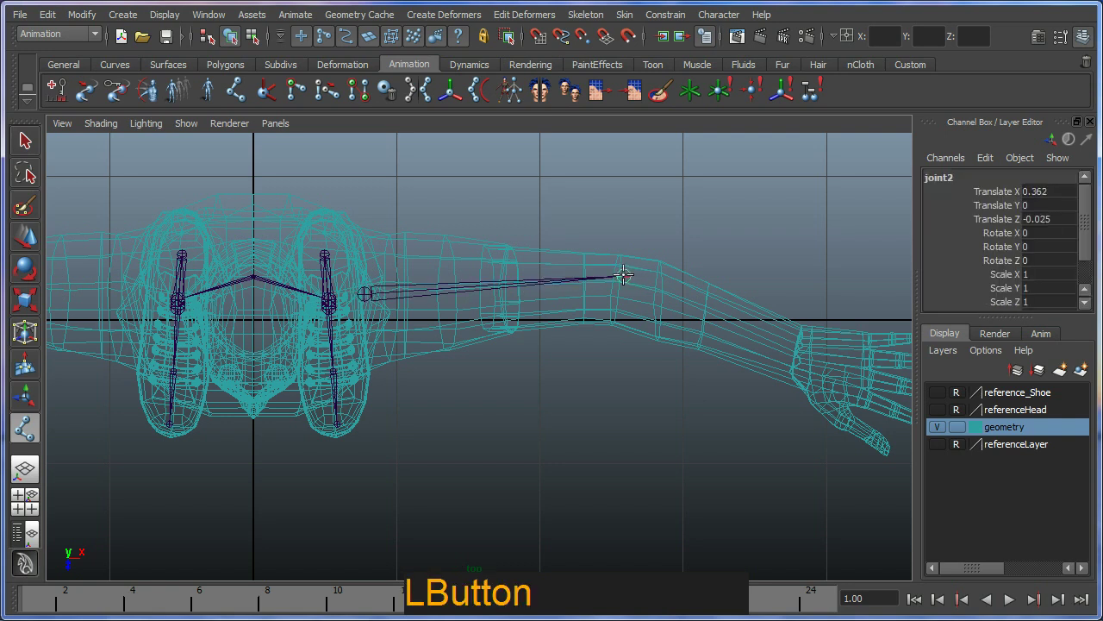
left_click(797, 348)
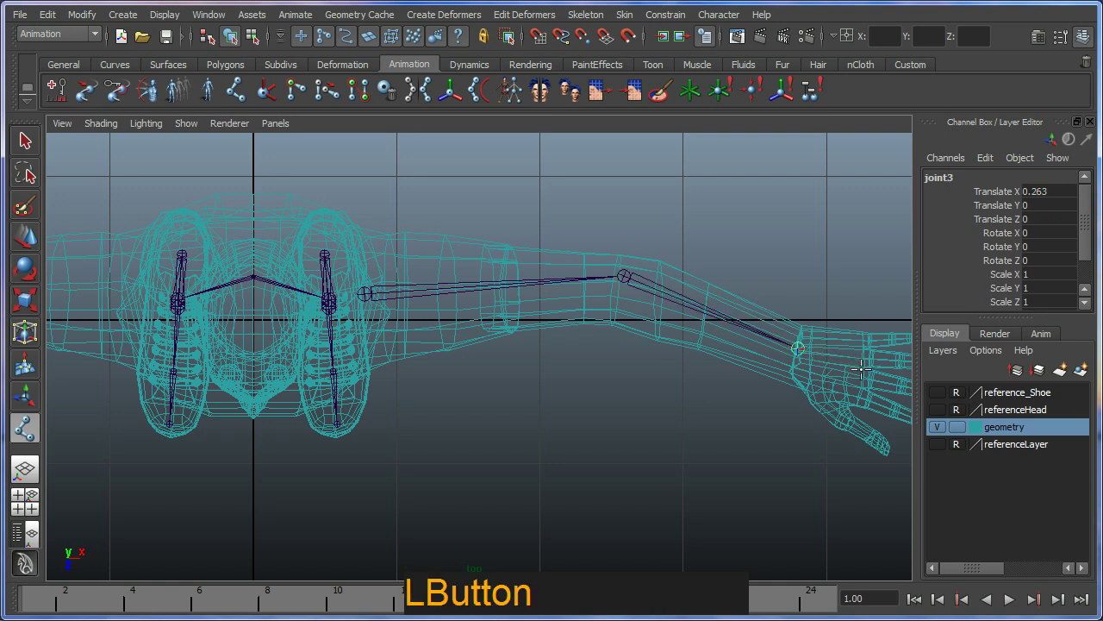
right_click(863, 369)
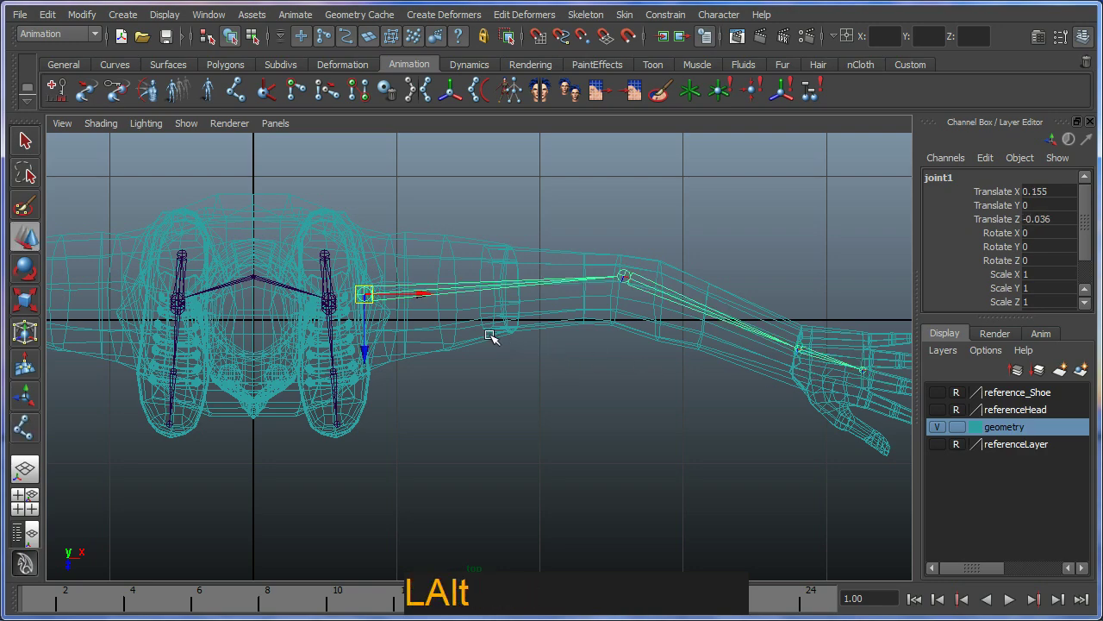
Step: Switch to the perspective view and examine where the new arm joint chain lies relative to the character
middle_click_drag(487, 349, 504, 353, "alt")
left_click_drag(504, 350, 502, 310)
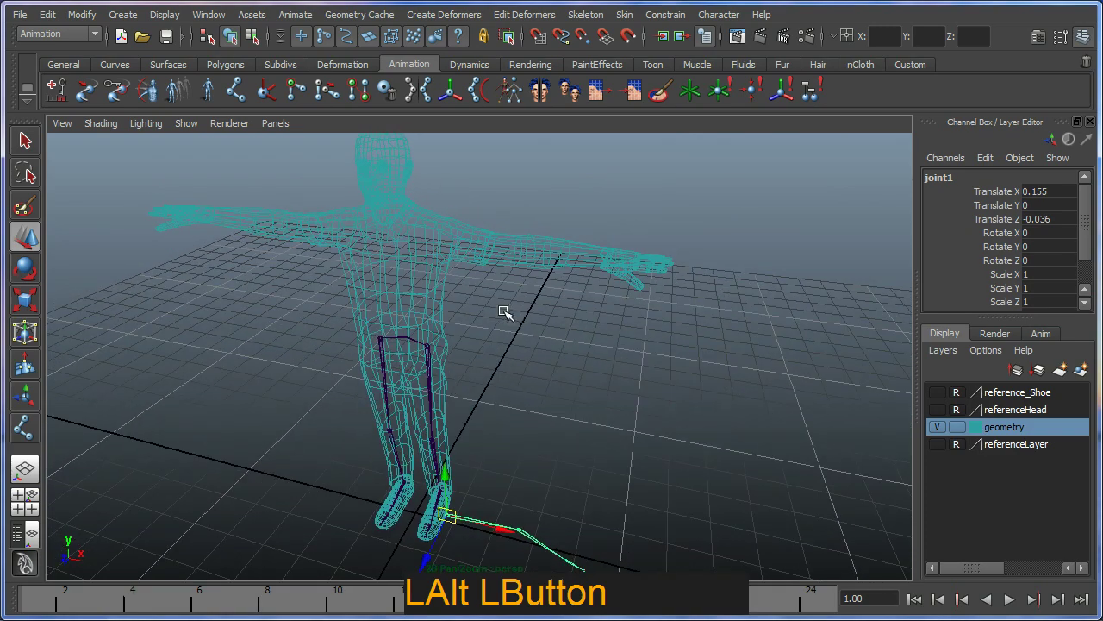
middle_click_drag(503, 311, 439, 288, "alt")
left_click_drag(439, 288, 511, 310, "alt")
key("space")
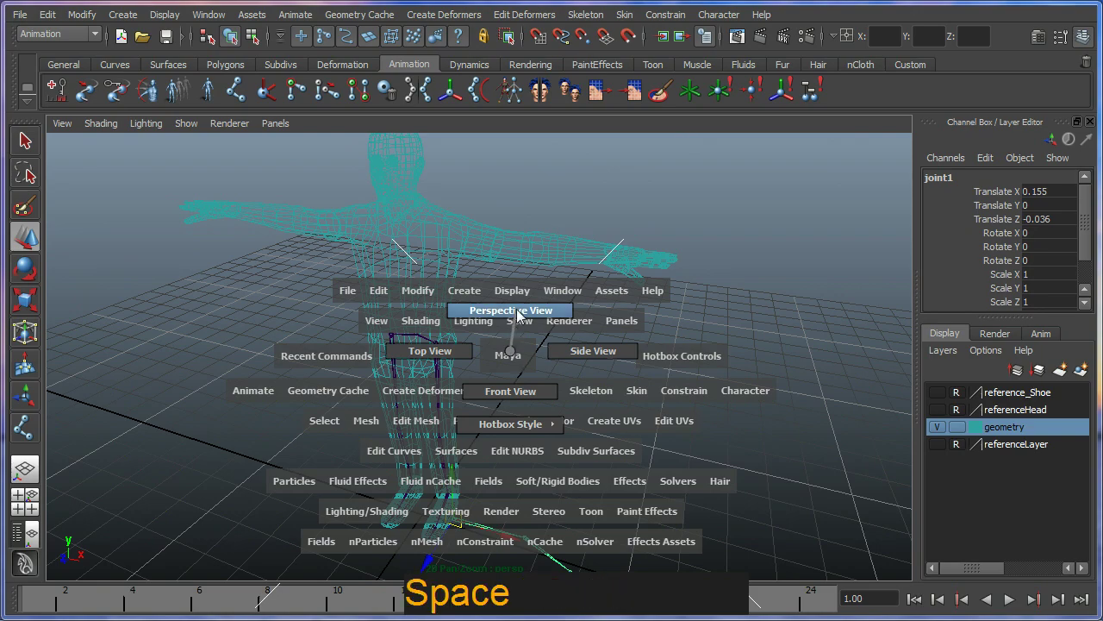
right_click_drag(503, 480, 508, 414, "alt")
middle_click_drag(508, 413, 502, 382, "alt")
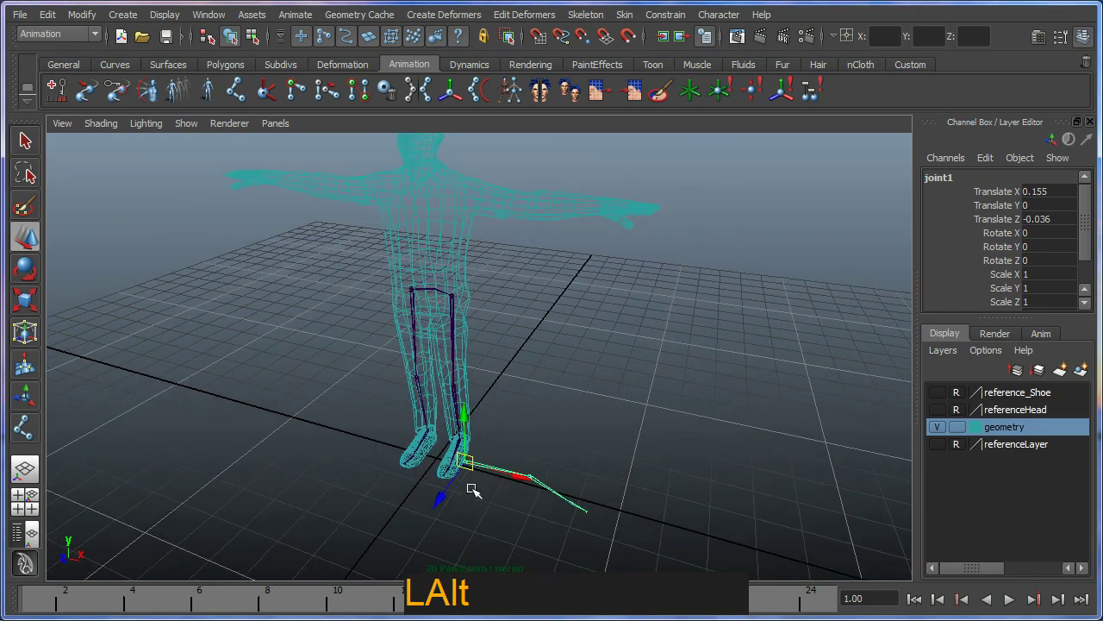
right_click_drag(472, 462, 561, 470, "alt")
left_click_drag(561, 470, 574, 475, "alt")
middle_click_drag(574, 475, 537, 473, "alt")
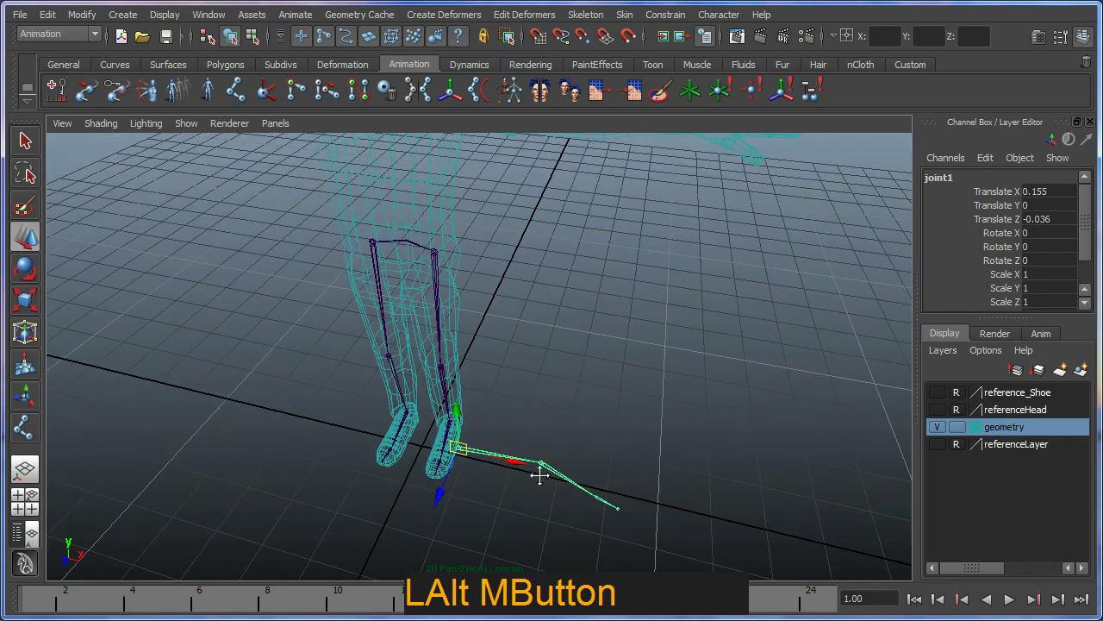
right_click_drag(537, 474, 488, 414, "alt")
left_click_drag(488, 413, 512, 413, "alt")
middle_click_drag(512, 413, 509, 434, "alt")
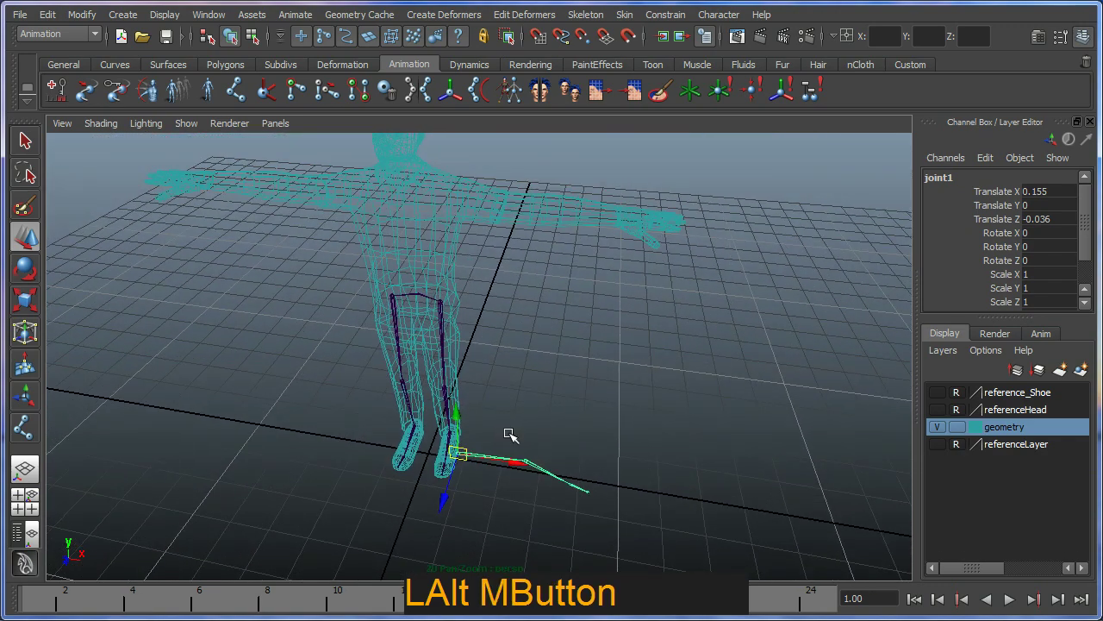
Step: Rename the root joint of the new arm chain as L_UPR_Arm
left_click(944, 181)
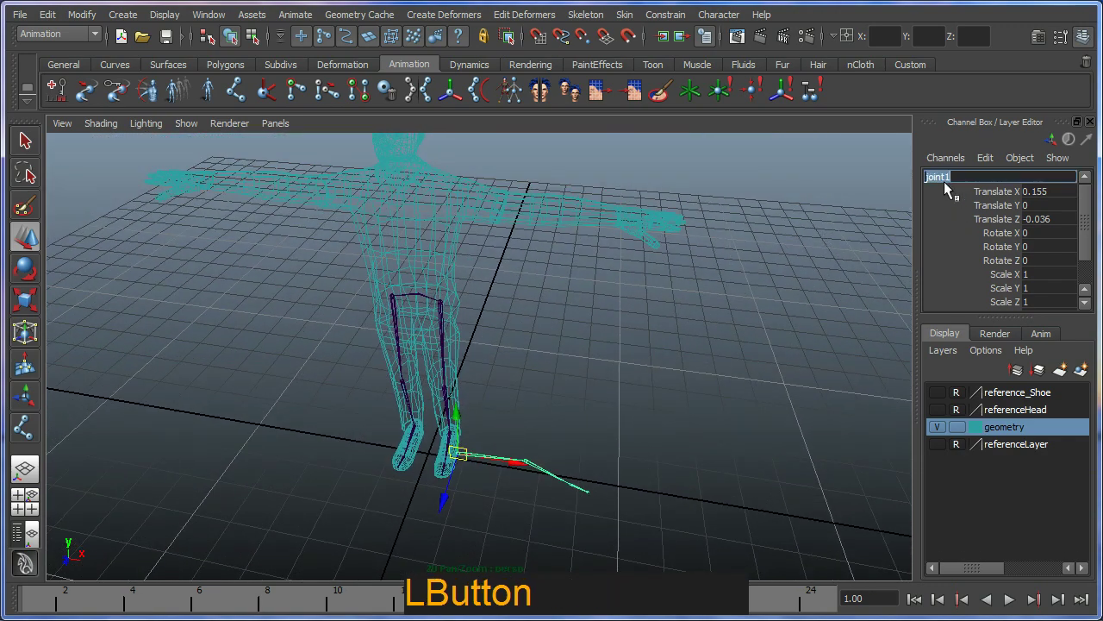
type("L_")
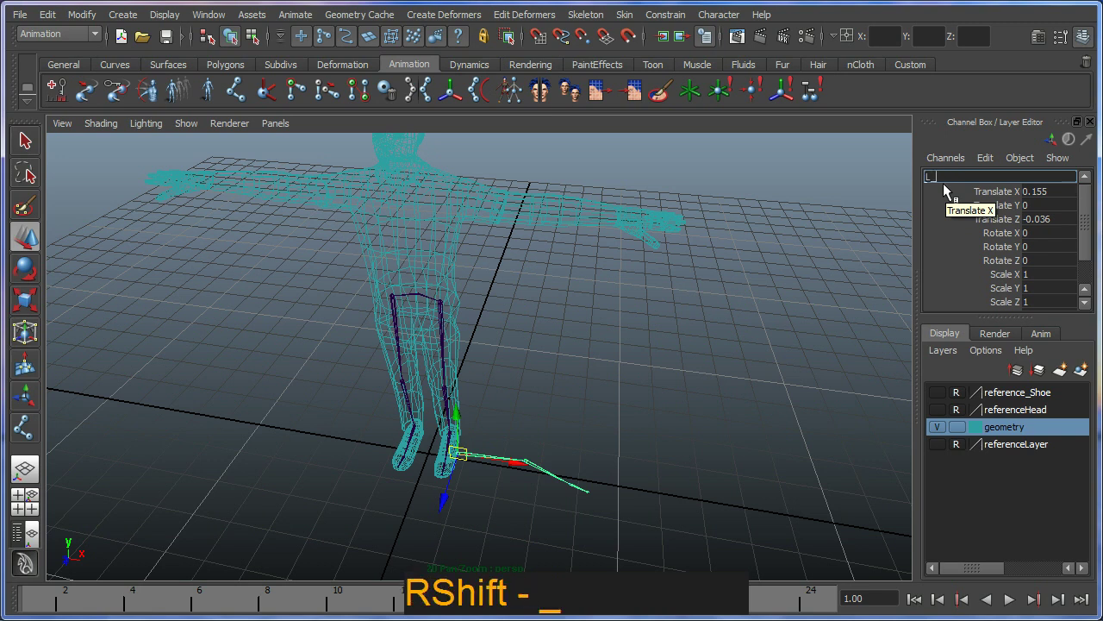
type("UPR")
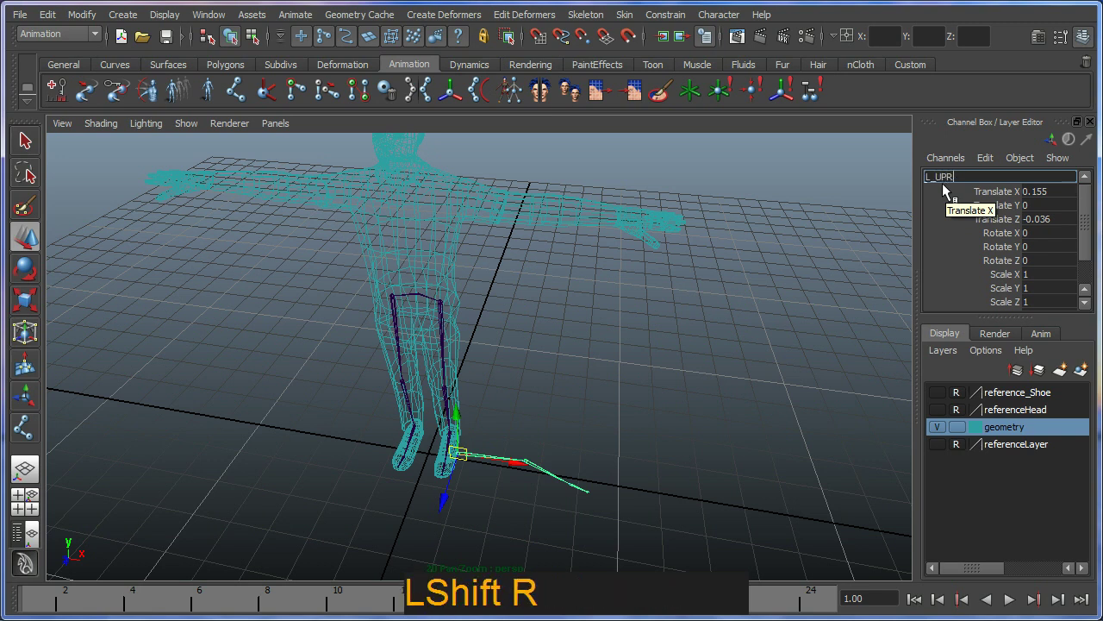
type("_Arm")
key("Return")
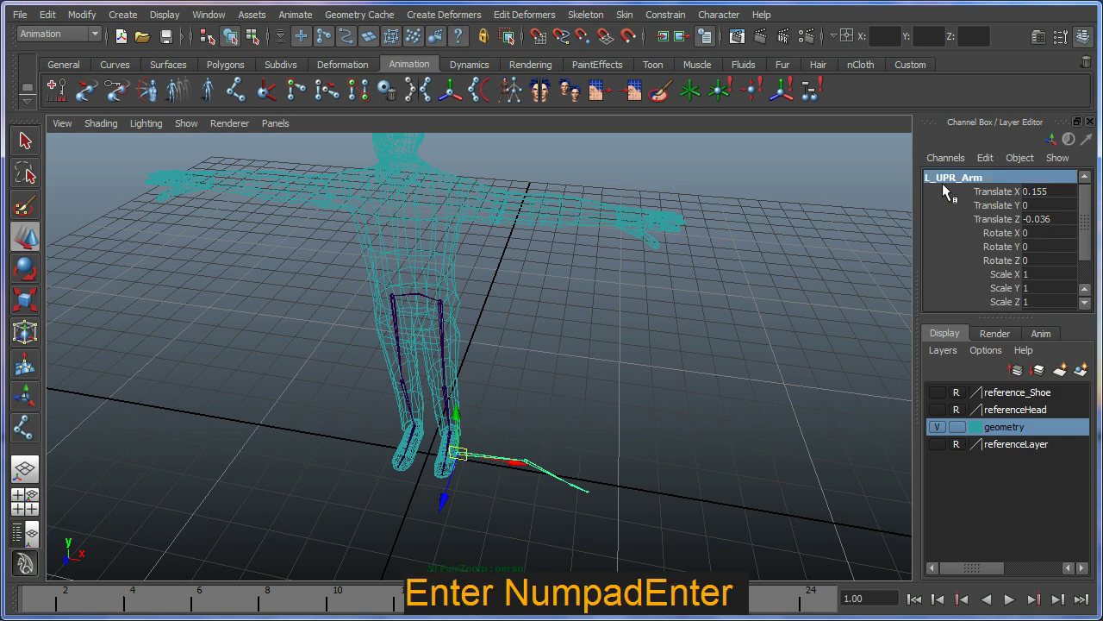
key("Down")
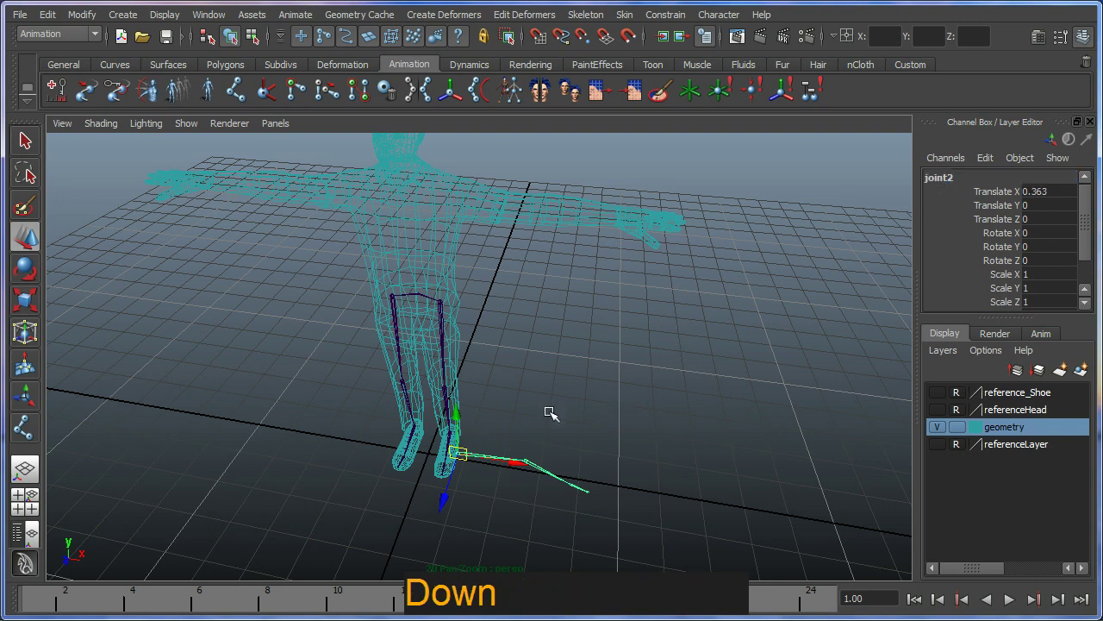
left_click(530, 464)
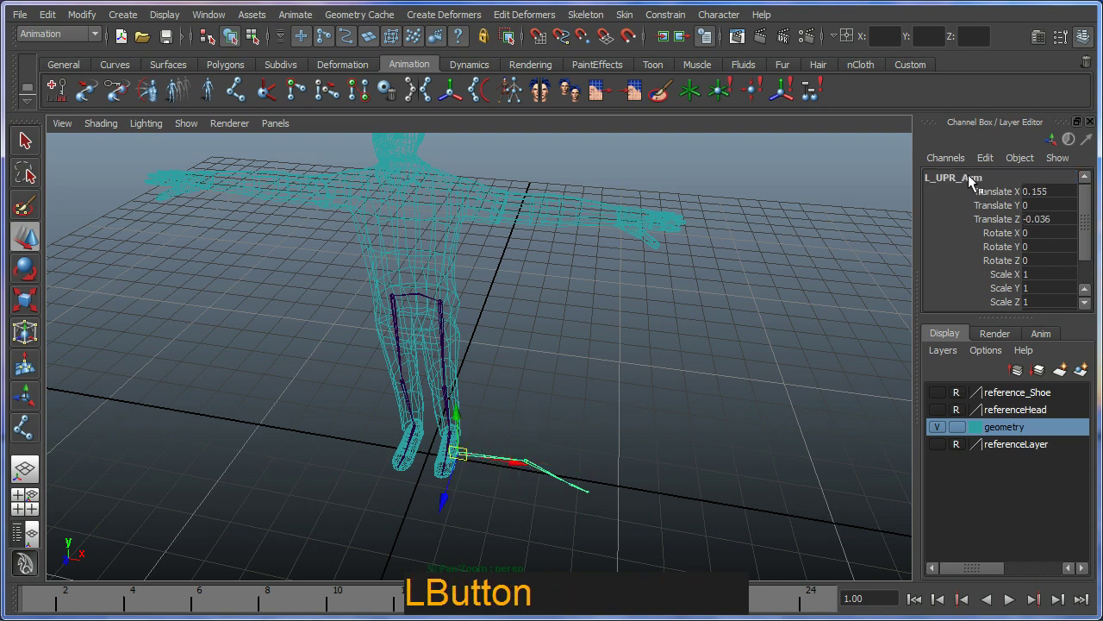
middle_click_drag(715, 296, 695, 310)
key("ctrl+z")
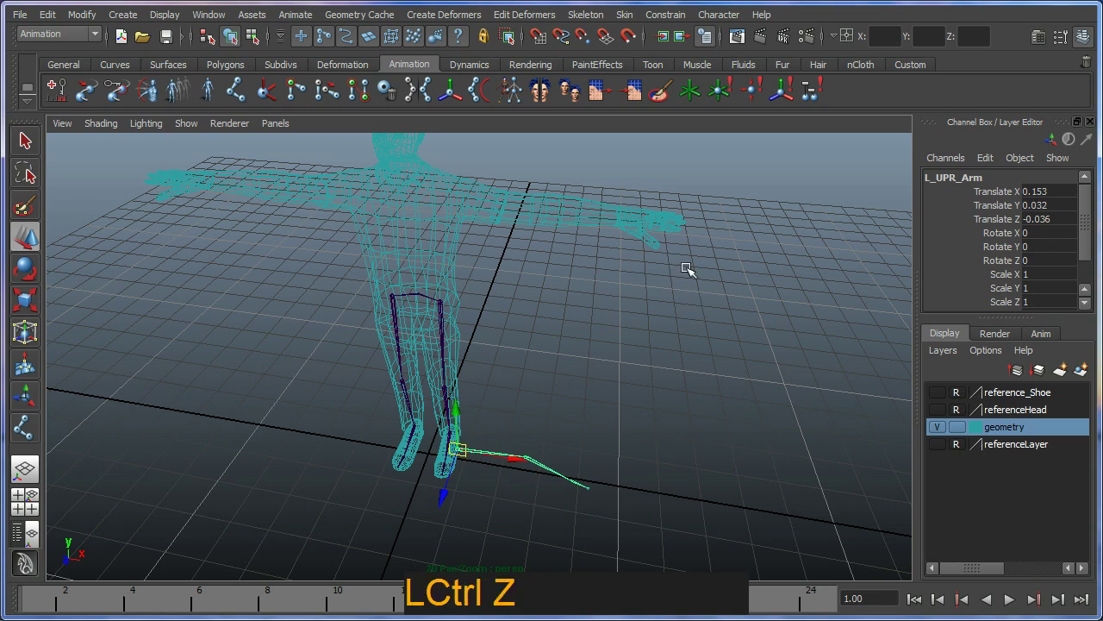
Step: Rename the elbow joint of the arm chain as L_LWR_Arm
left_click(527, 463)
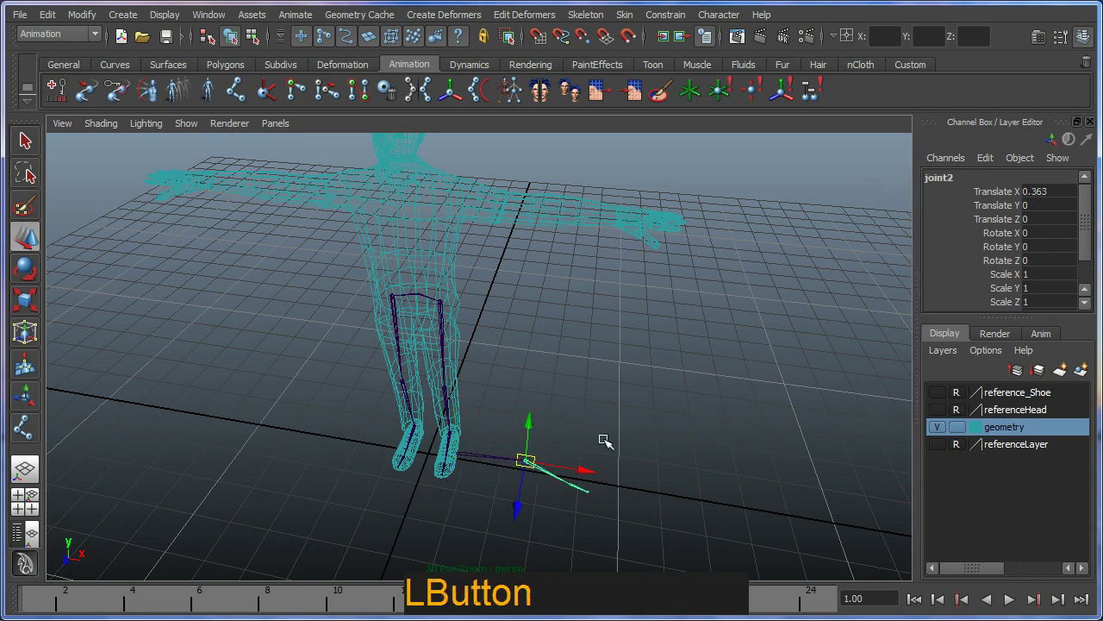
left_click(964, 178)
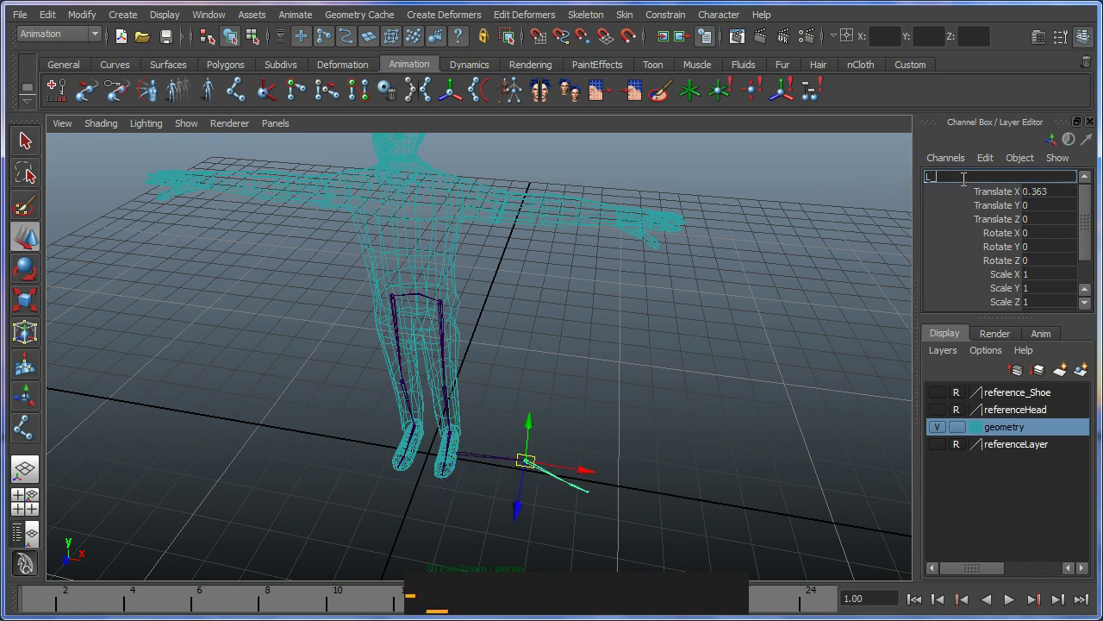
type("L_LWR_Arm")
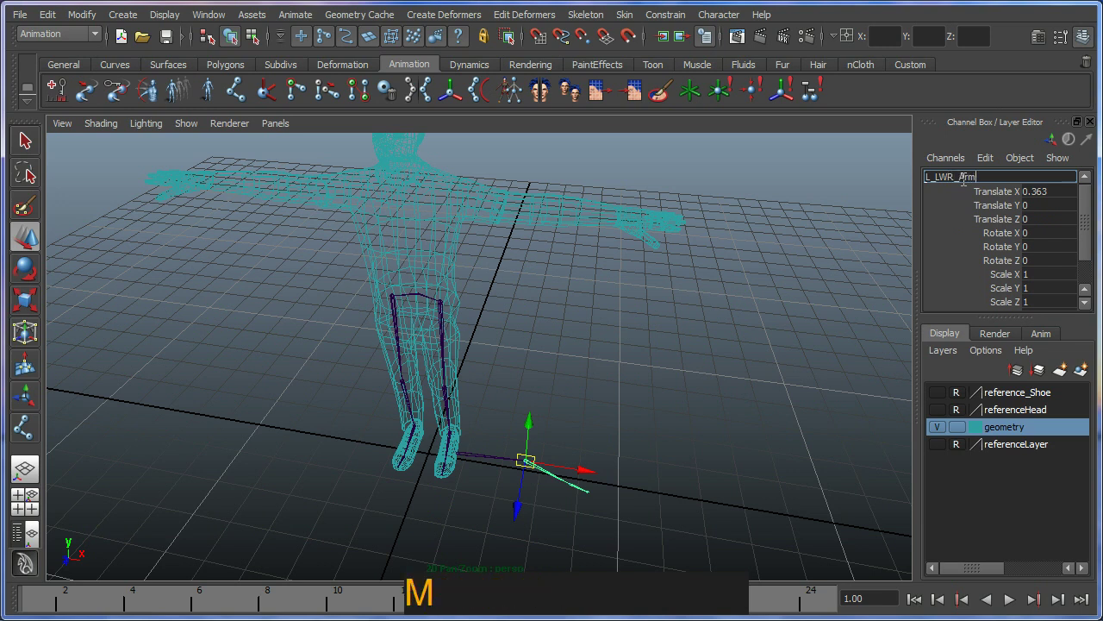
key("Return")
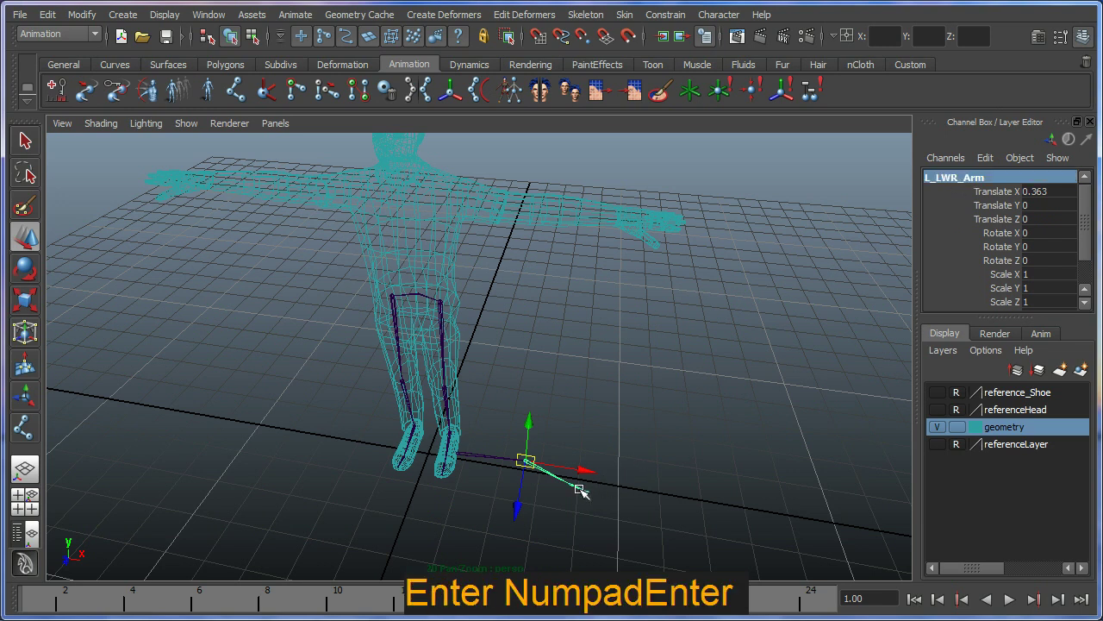
Step: Rename the wrist joint of the arm chain as L_Hand
left_click(578, 486)
left_click(997, 177)
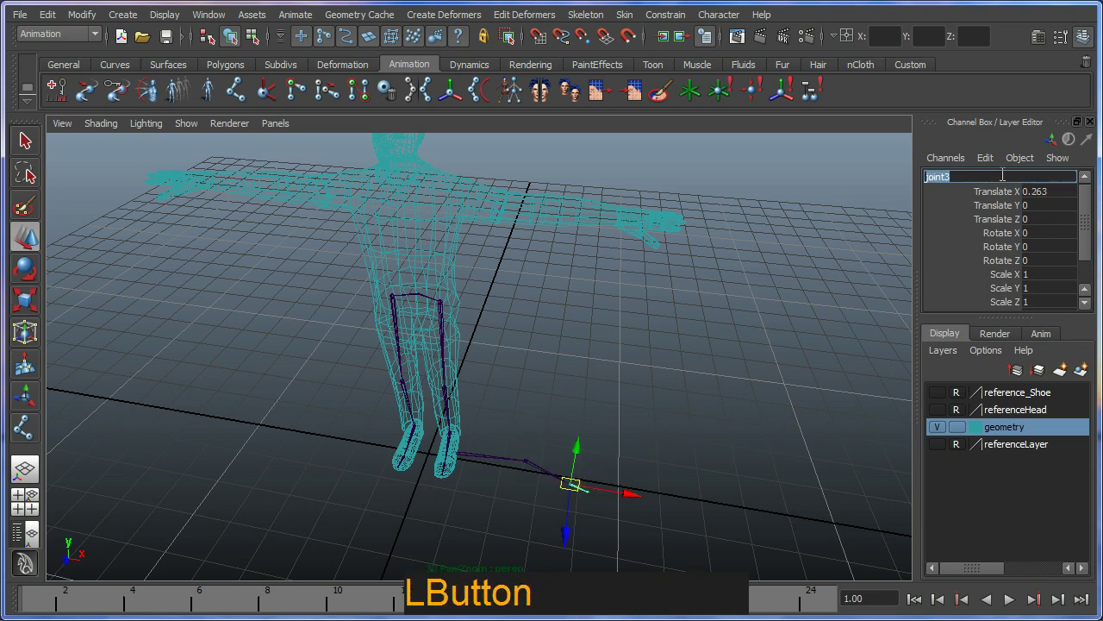
type("L_Ha")
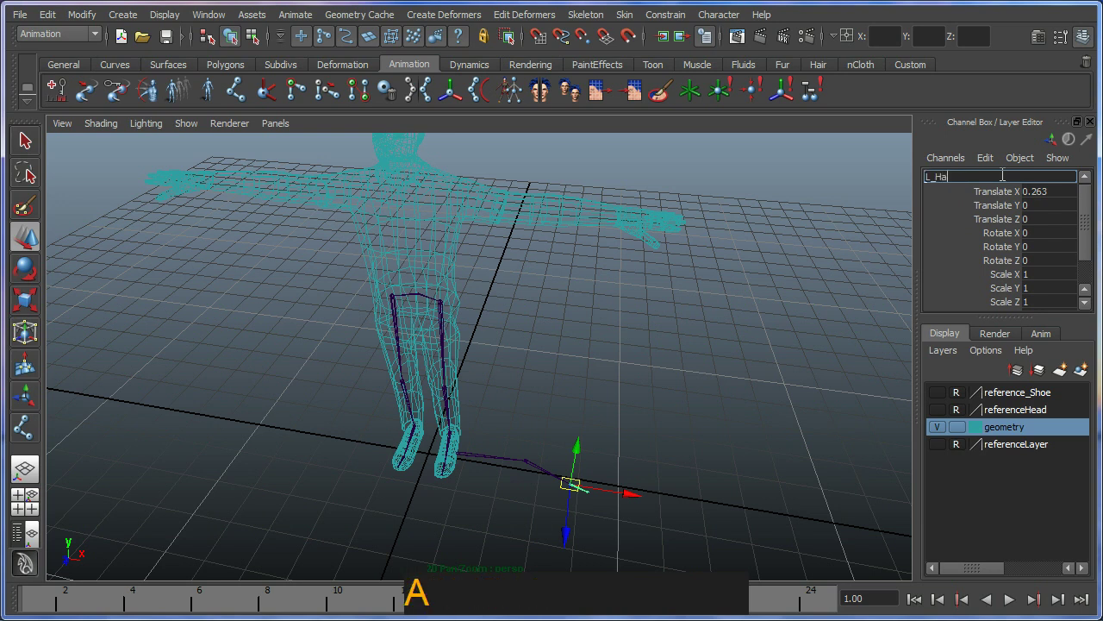
type("nd")
key("Return")
Step: Rename the last joint of the arm chain as L_Hand_End
key("Down")
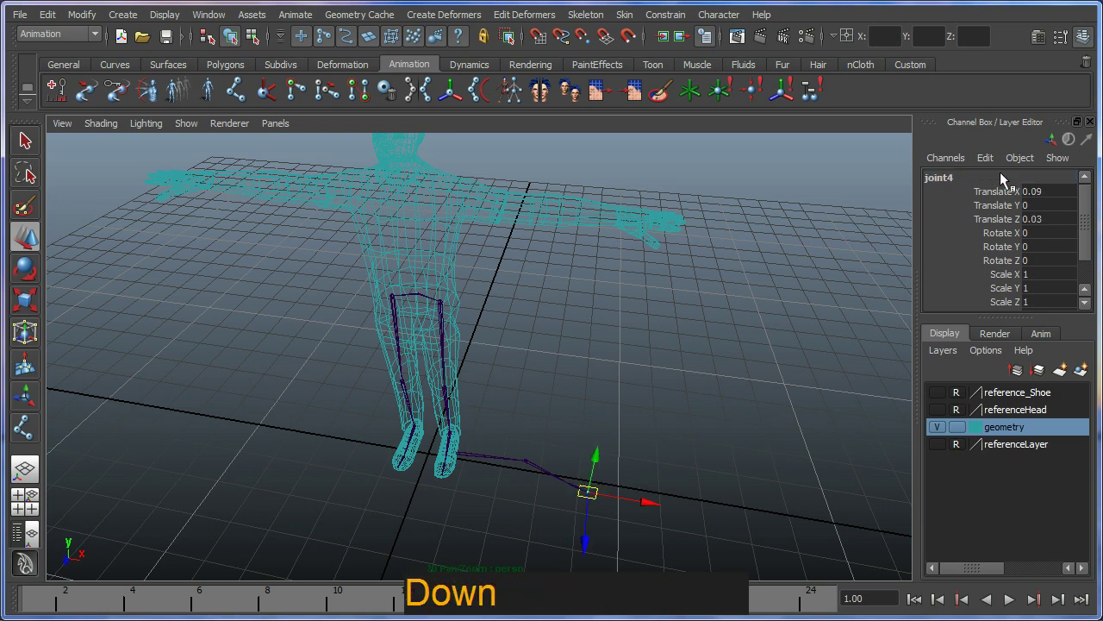
left_click(1000, 174)
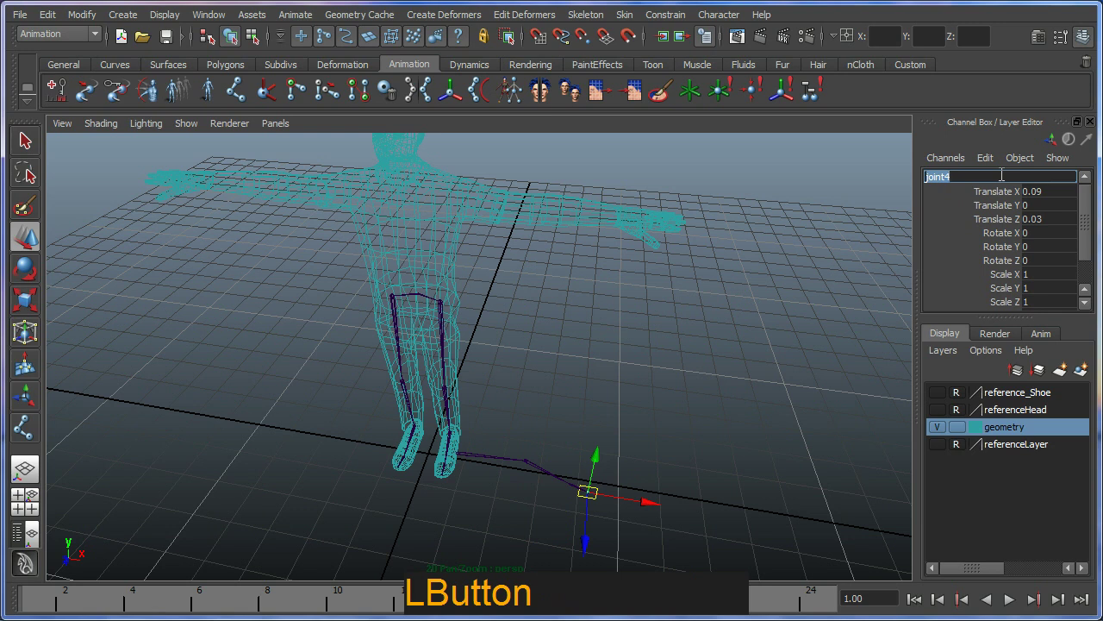
type("La")
key("BackSpace")
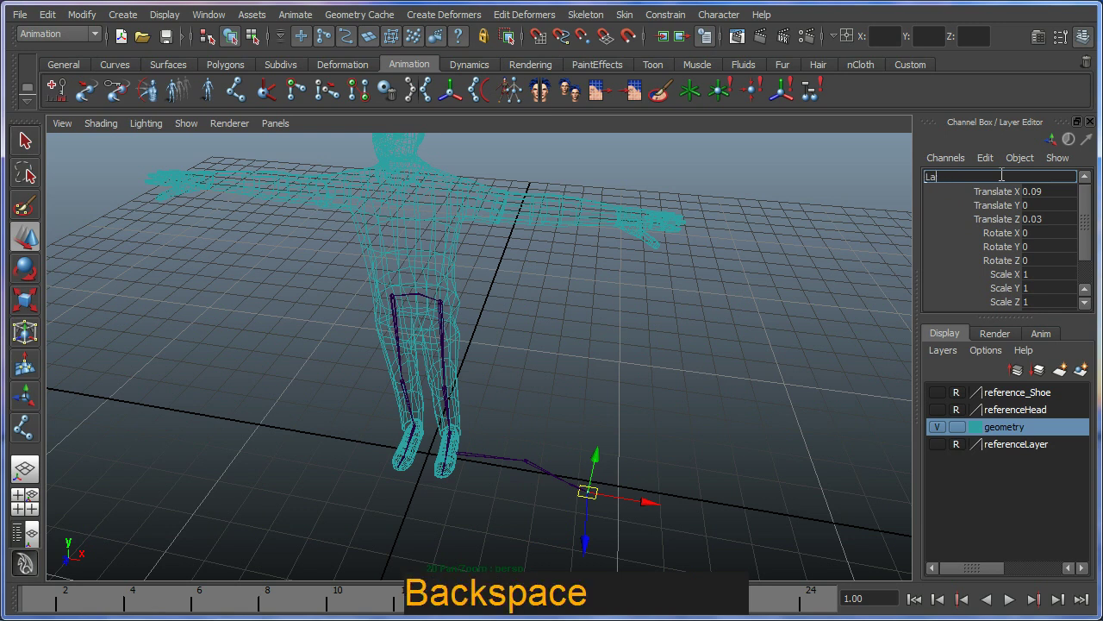
type("_Hand_end")
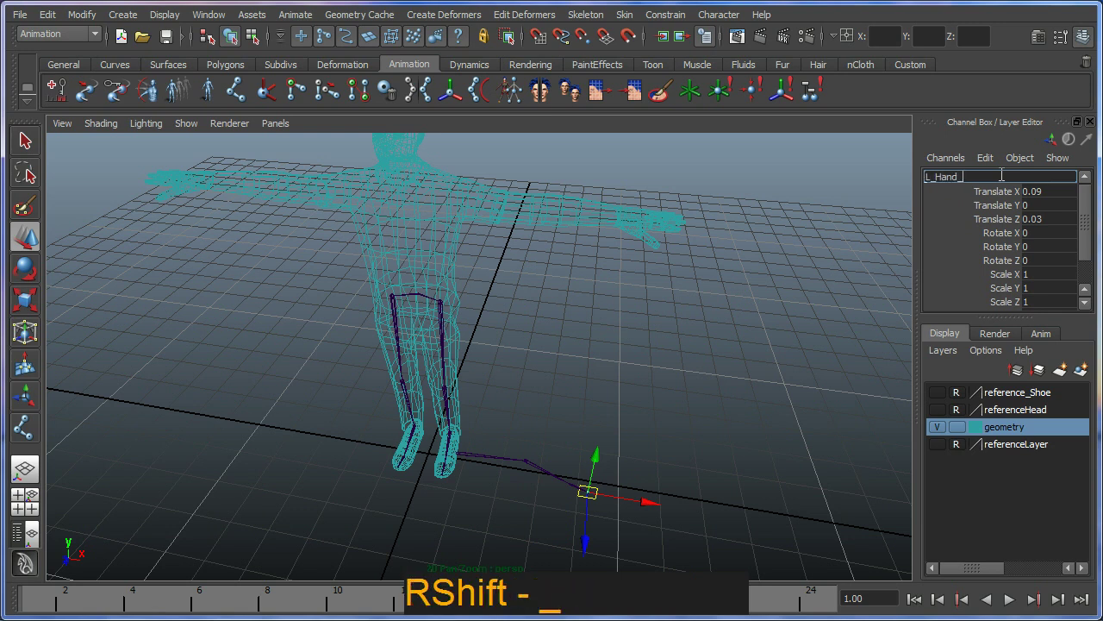
key("BackSpace")
key("BackSpace")
key("BackSpace")
type("End")
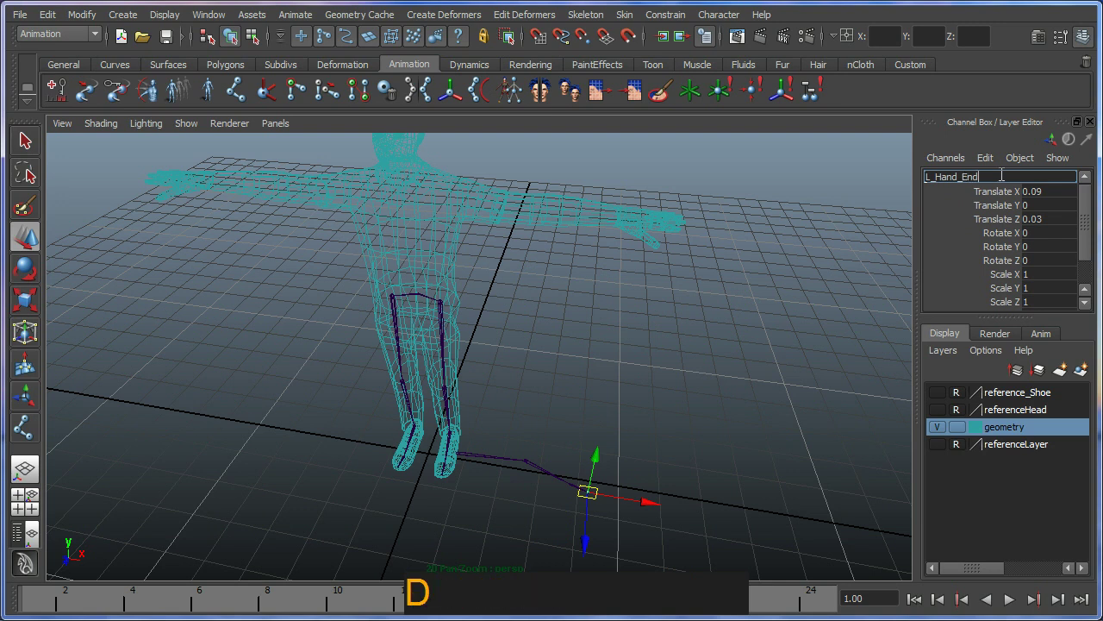
key("Return")
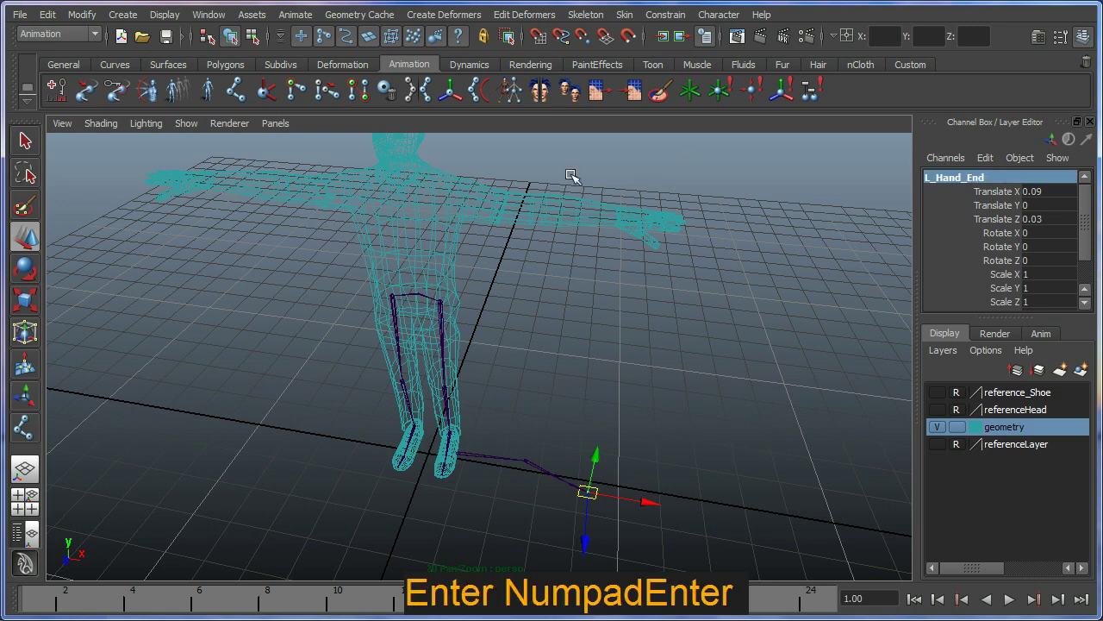
Step: Raise the whole arm chain from its L_UPR_Arm root to the character's shoulder height, at about Translate Y 1.448
left_click(458, 452)
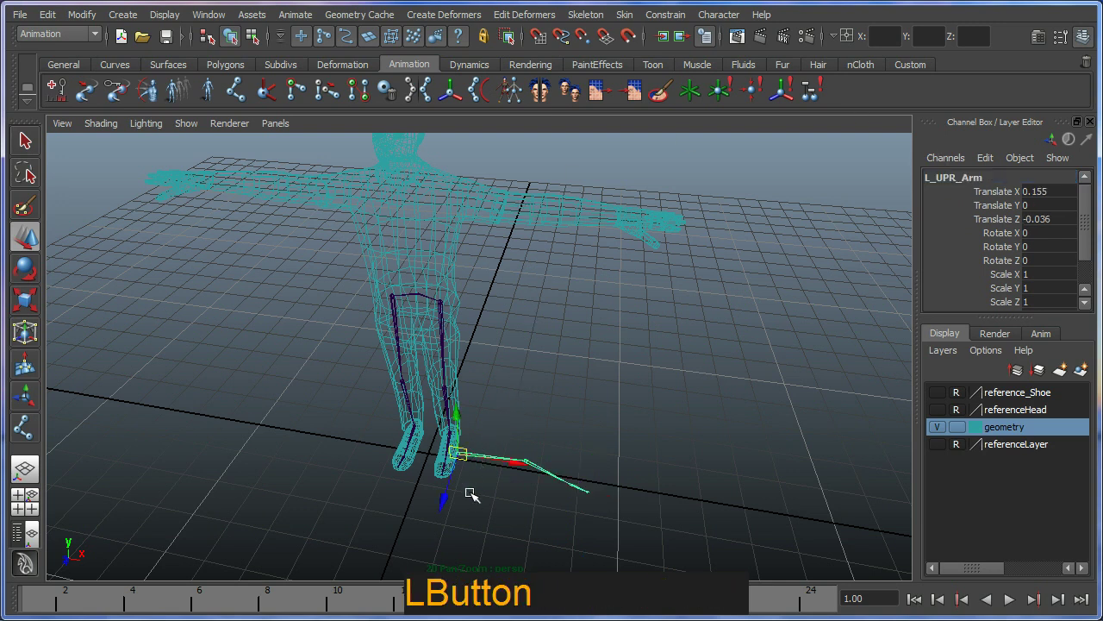
left_click_drag(471, 493, 492, 537, "alt")
right_click_drag(492, 537, 500, 458, "alt")
left_click_drag(500, 458, 527, 422, "alt")
middle_click_drag(526, 422, 532, 468, "alt")
left_click_drag(532, 468, 482, 450, "alt")
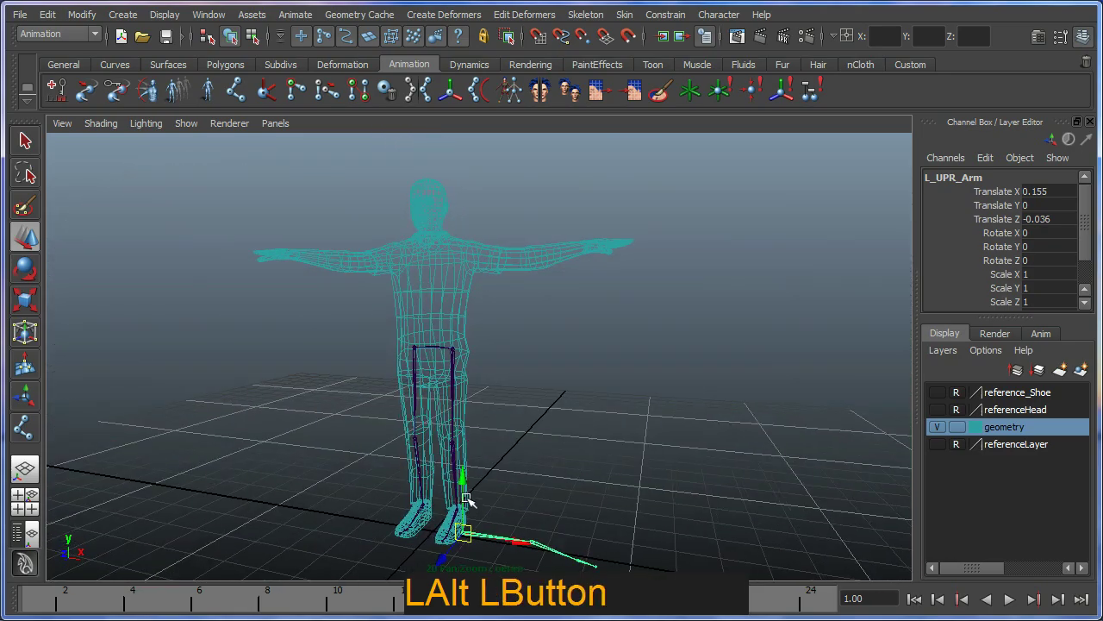
left_click_drag(466, 499, 473, 208)
Step: Rotate the L_UPR_Arm joint about its X axis to about -19.7 degrees
middle_click_drag(473, 208, 503, 320, "alt")
left_click_drag(503, 321, 561, 352, "alt")
middle_click_drag(562, 353, 538, 377, "alt")
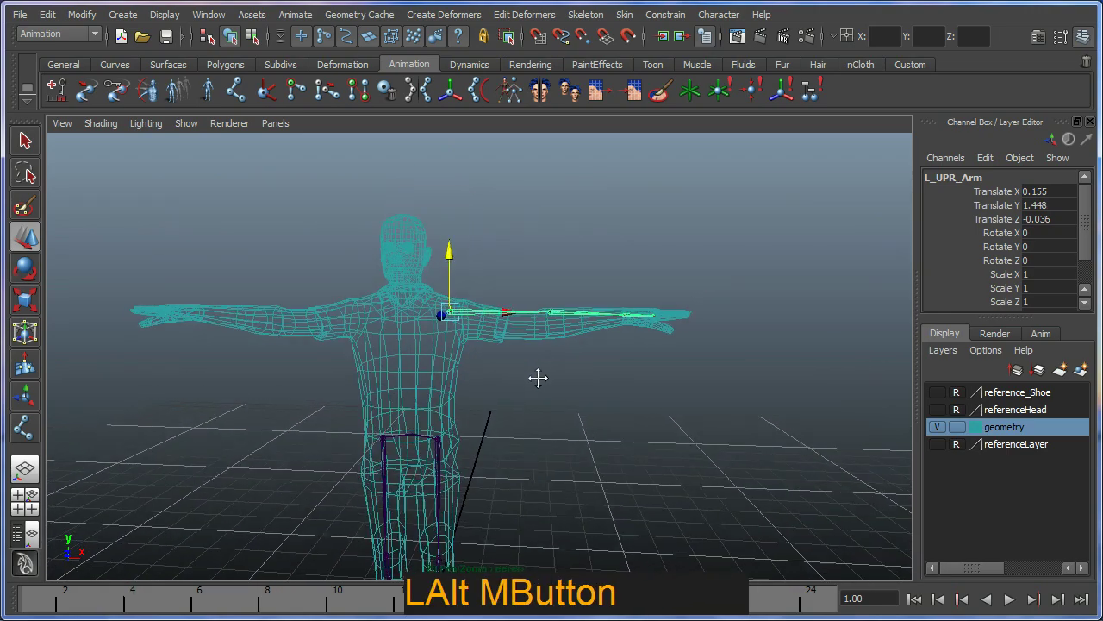
right_click_drag(538, 377, 577, 438, "alt")
mouse_move(577, 438)
left_mouse_down("alt")
mouse_move(564, 392)
mouse_move(474, 399)
mouse_move(586, 424)
left_mouse_up("alt")
middle_click_drag(586, 423, 562, 397, "alt")
right_click_drag(561, 397, 556, 445, "alt")
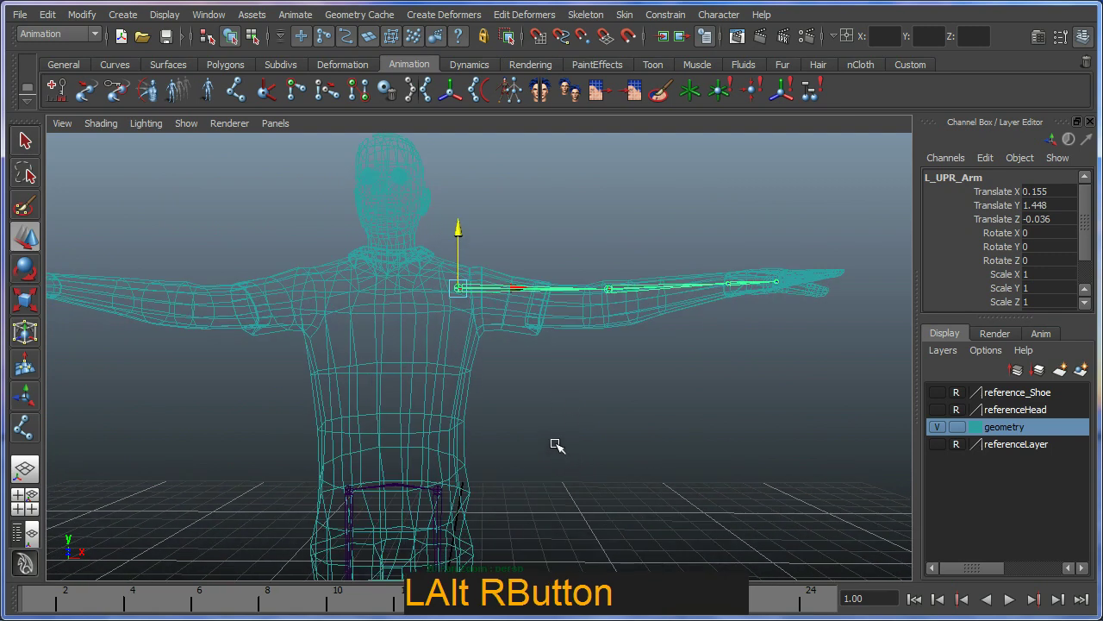
key("e")
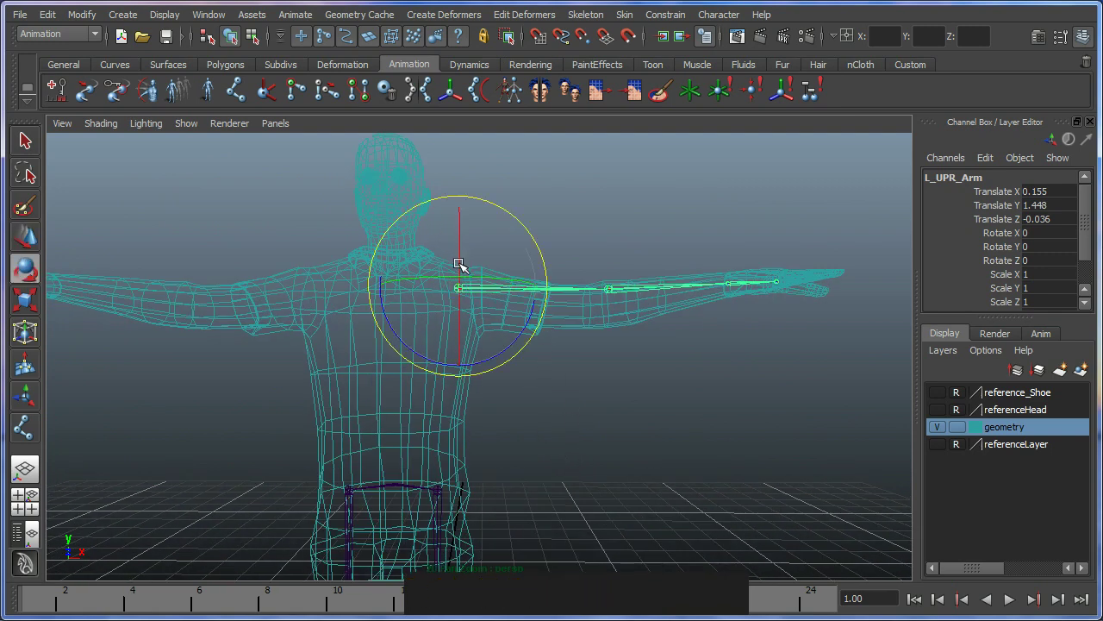
left_click_drag(458, 263, 463, 231)
left_click_drag(546, 256, 414, 242, "alt")
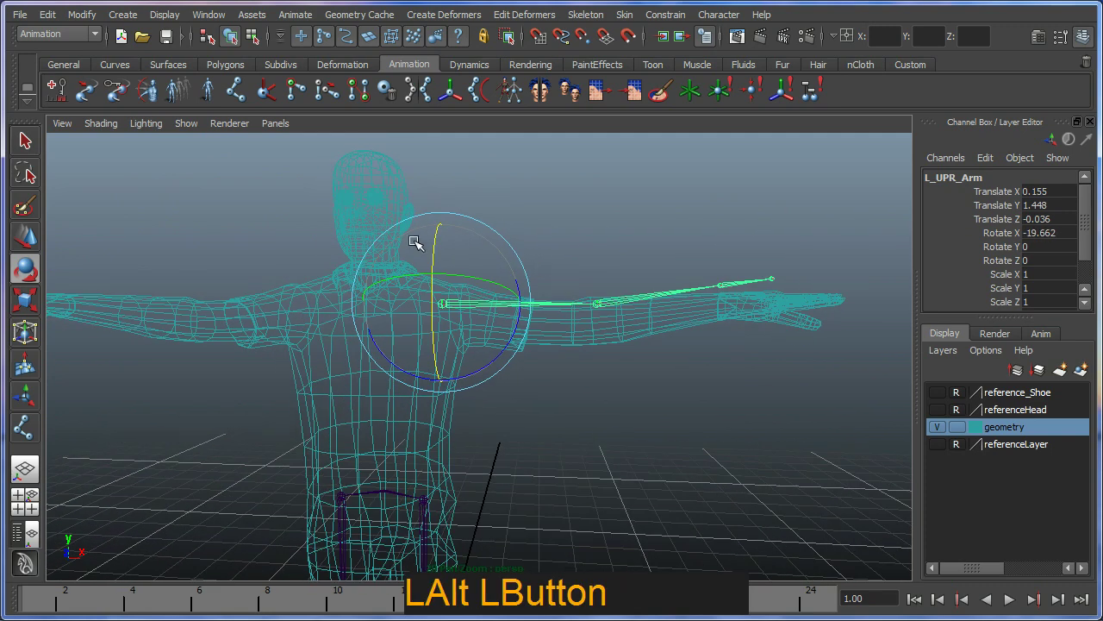
Step: In the orthographic front view, fit L_UPR_Arm to the arm mesh with rotation about -27.1, -1.4, -3.9 and position about X 0.144, Y 1.433
left_click(274, 123)
mouse_move(328, 172)
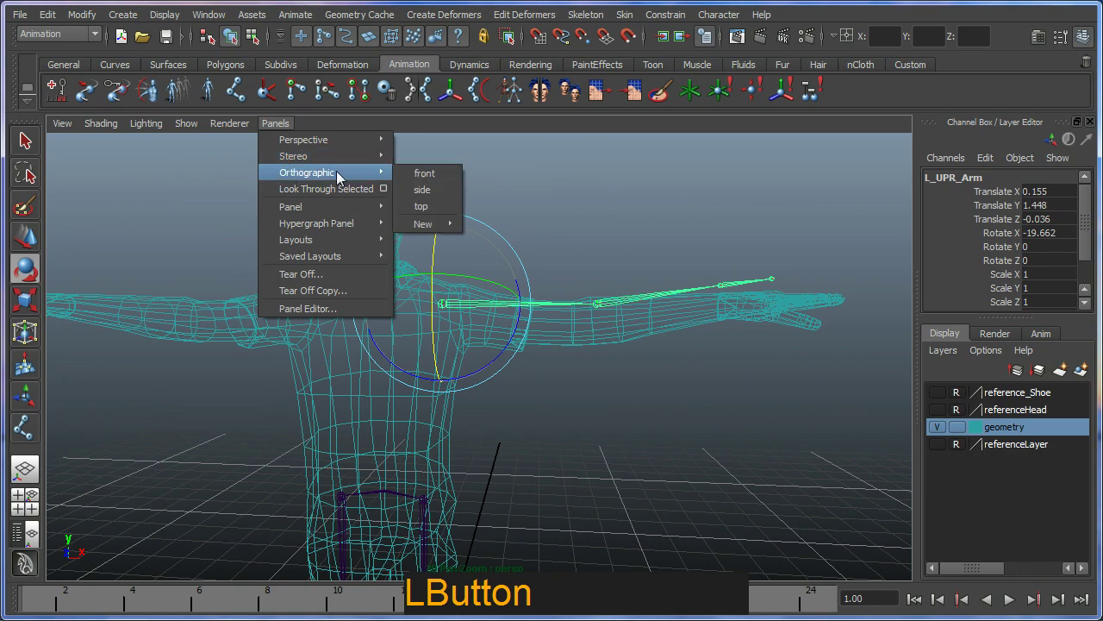
left_click(424, 174)
right_click_drag(537, 301, 626, 423, "alt")
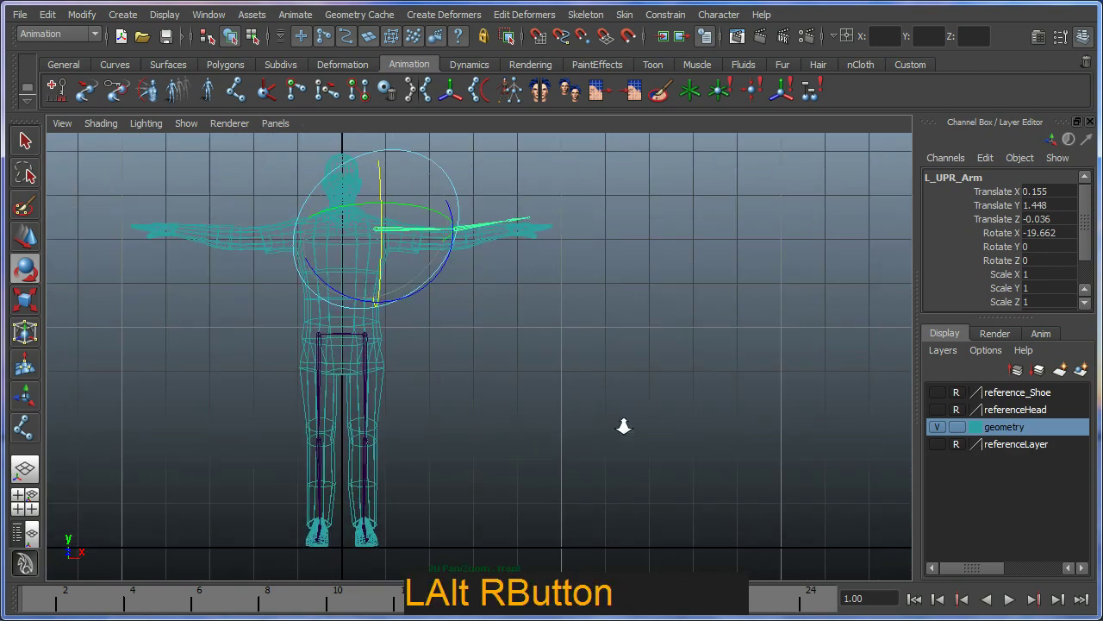
middle_click_drag(626, 423, 568, 439, "alt")
right_click_drag(568, 439, 583, 441, "alt")
middle_click_drag(583, 441, 584, 465, "alt")
right_click_drag(584, 465, 650, 557, "alt")
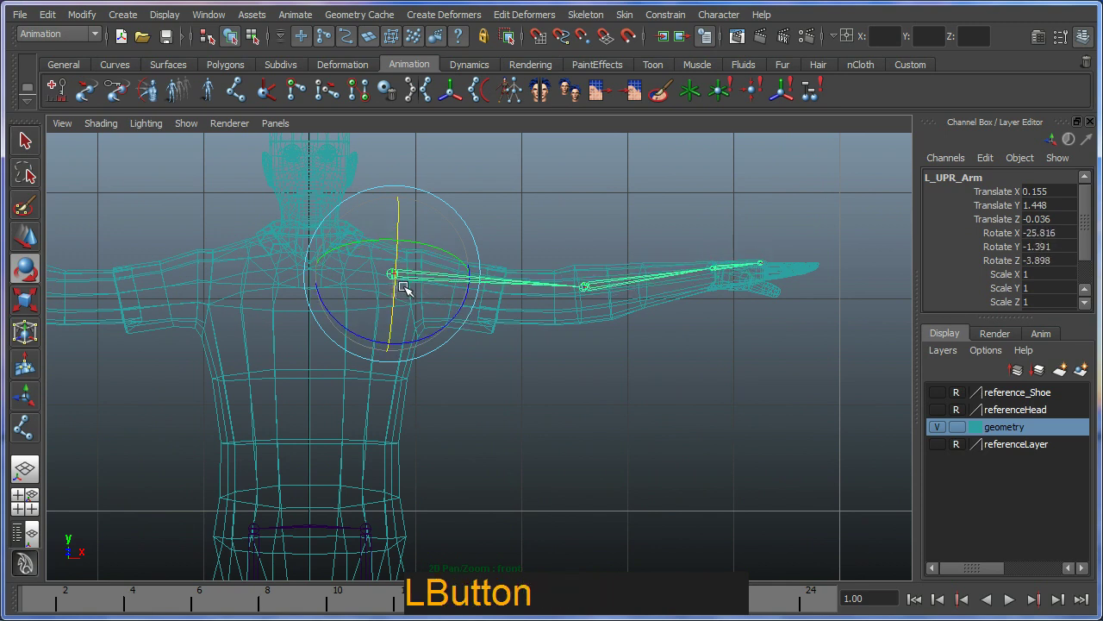
key("w")
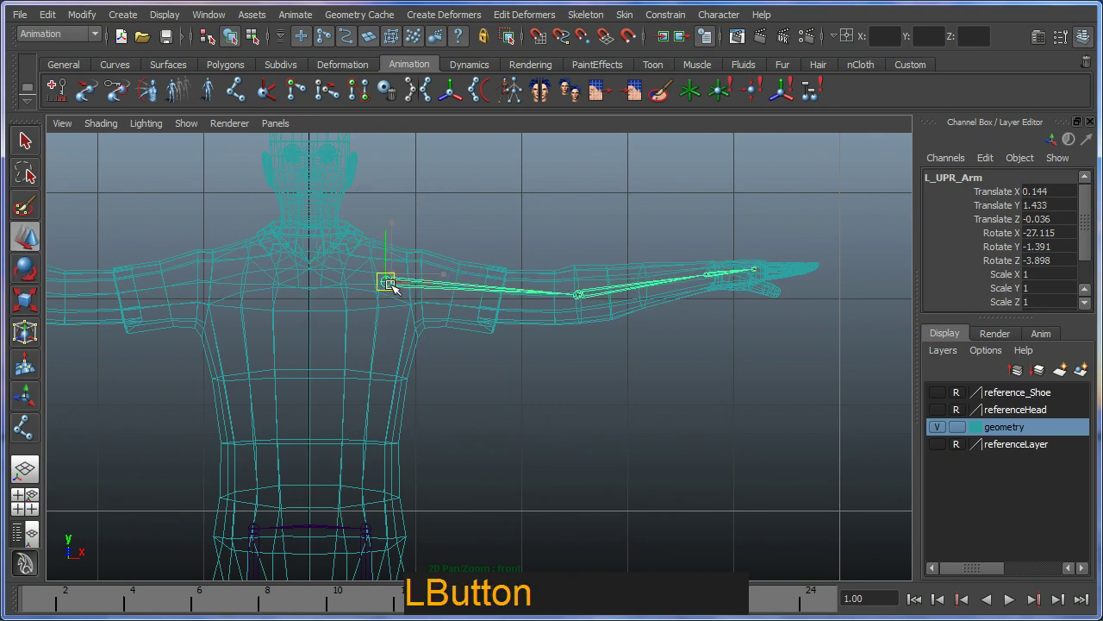